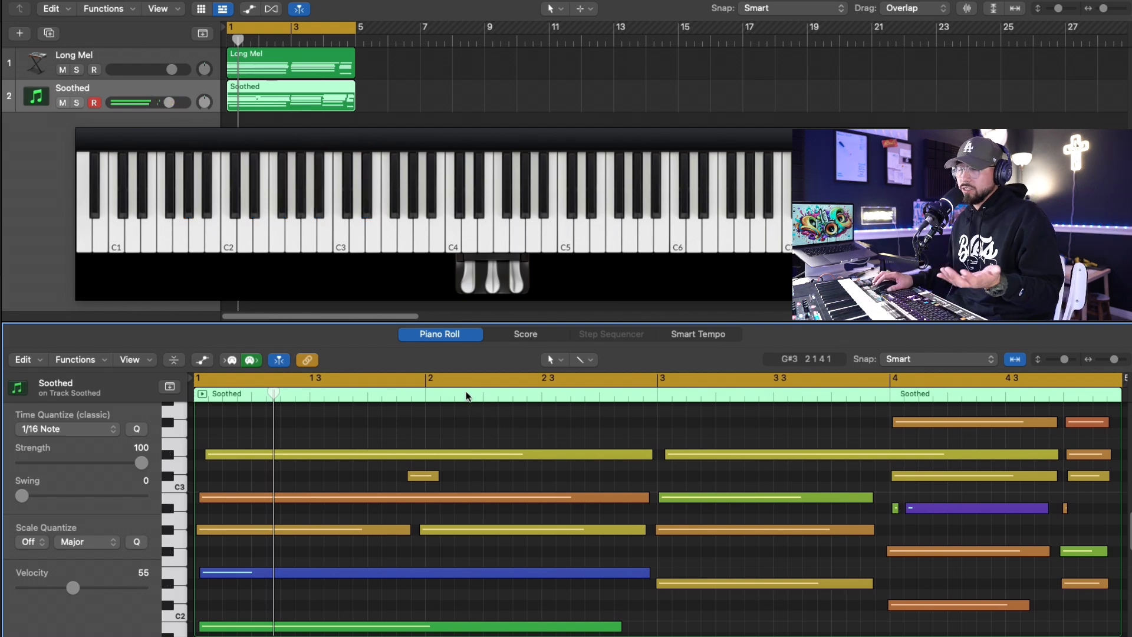
# Open the Channel EQ on the Soothed track and raise its high cut to about 4240 Hz.
pyautogui.press('i')
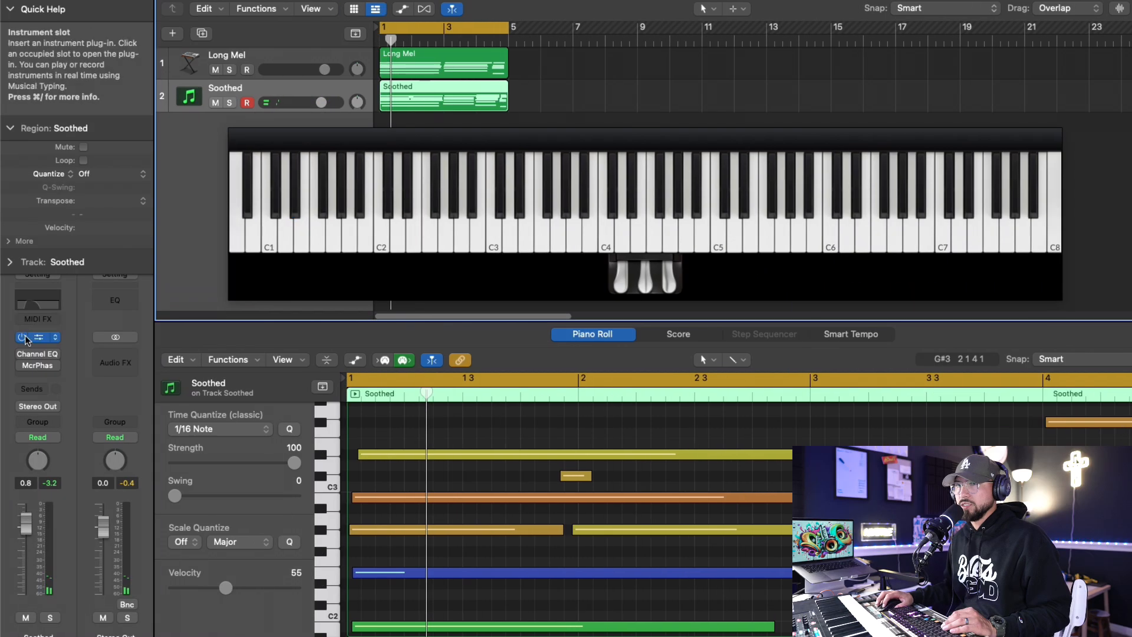
pyautogui.click(37, 306)
pyautogui.press('i')
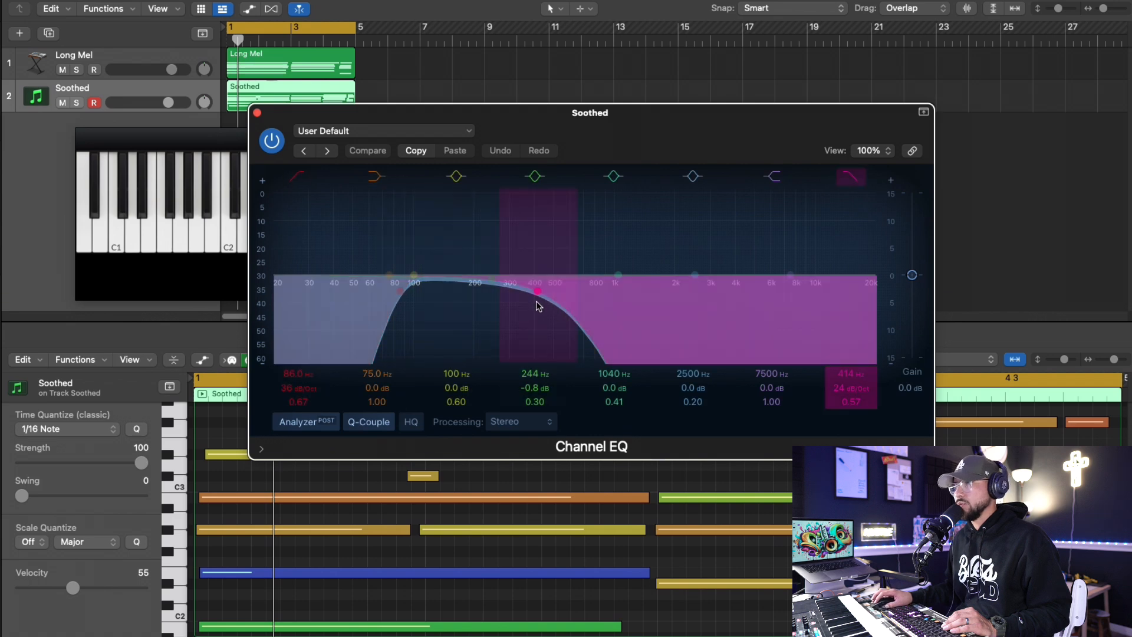
pyautogui.moveTo(536, 302); pyautogui.dragTo(741, 292)
pyautogui.press('space')
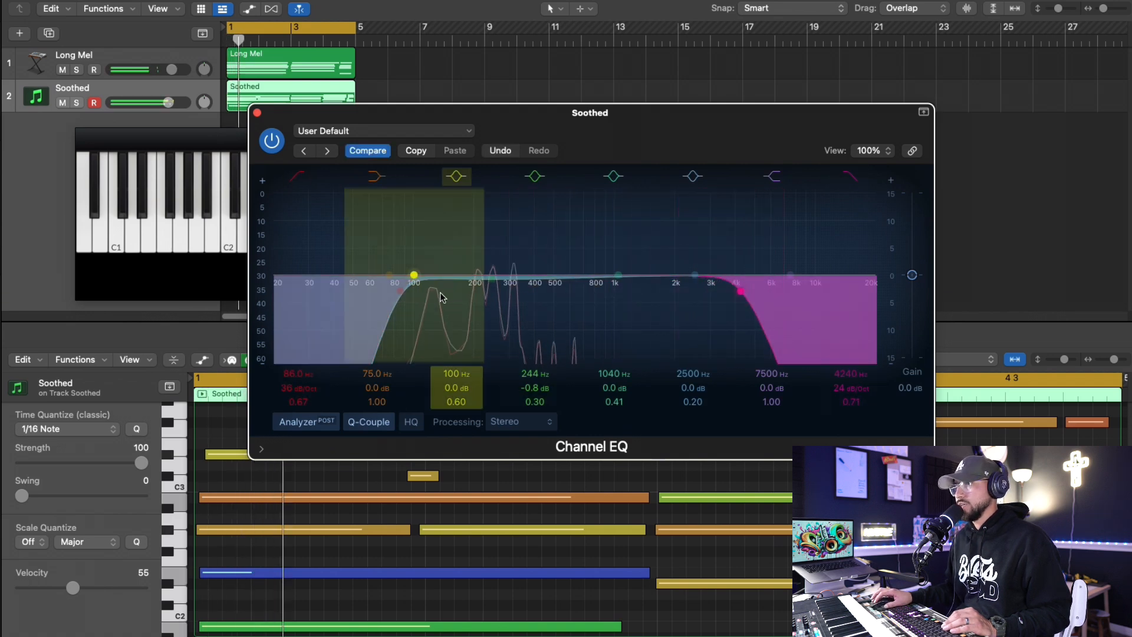
# Shape the Soothed EQ: low cut near 88.5 Hz, about +1.1 dB at 240 Hz, -0.9 dB at 1040 Hz, high cut near 3480 Hz.
pyautogui.moveTo(400, 295); pyautogui.dragTo(403, 293)
pyautogui.moveTo(492, 278); pyautogui.dragTo(490, 269)
pyautogui.scroll(5, 491, 269)
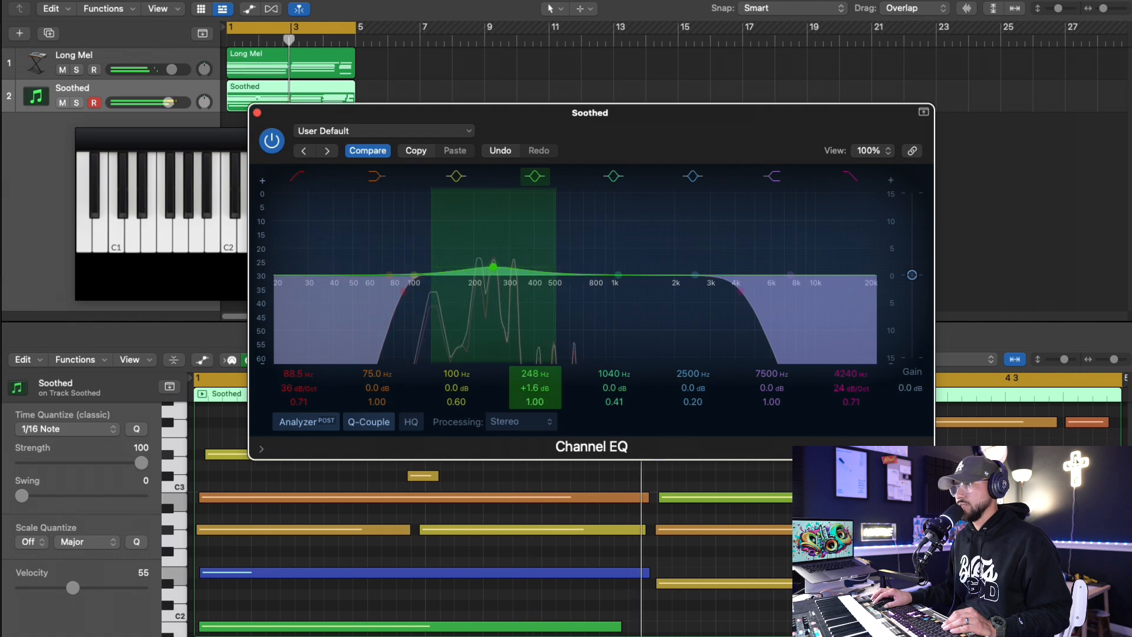
pyautogui.moveTo(620, 276); pyautogui.dragTo(617, 281)
pyautogui.moveTo(744, 289); pyautogui.dragTo(724, 292)
pyautogui.moveTo(407, 298); pyautogui.dragTo(408, 298)
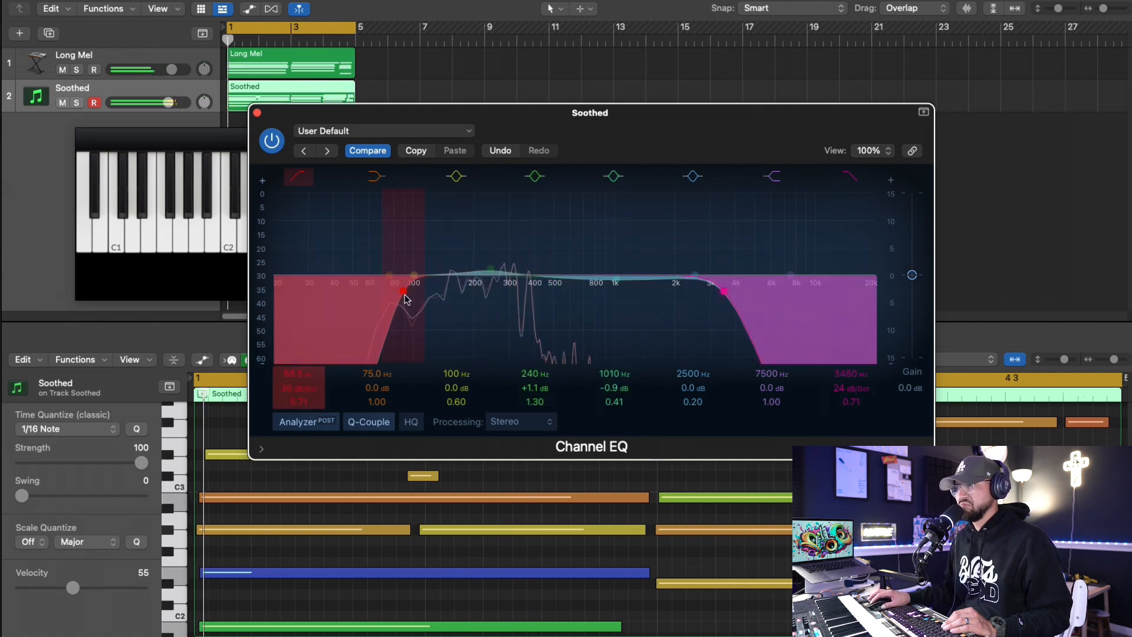
pyautogui.moveTo(490, 270); pyautogui.dragTo(491, 270)
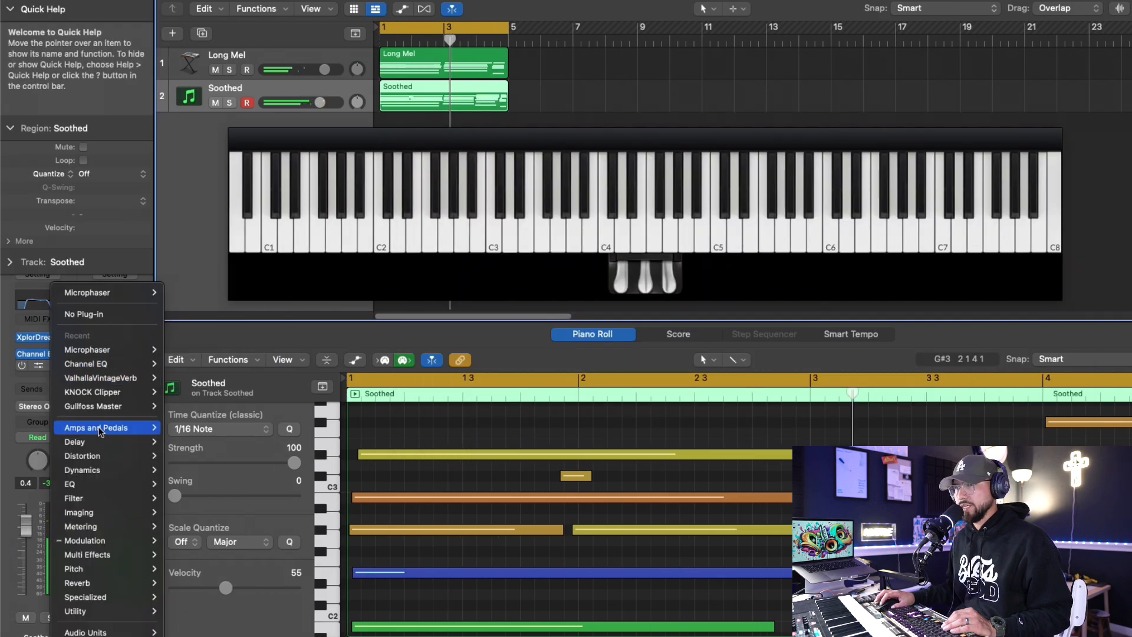
# Replace the Microphaser on the Soothed track with a Compressor and play the loop through it.
pyautogui.moveTo(118, 470)
pyautogui.moveTo(183, 484)
pyautogui.click(277, 481)
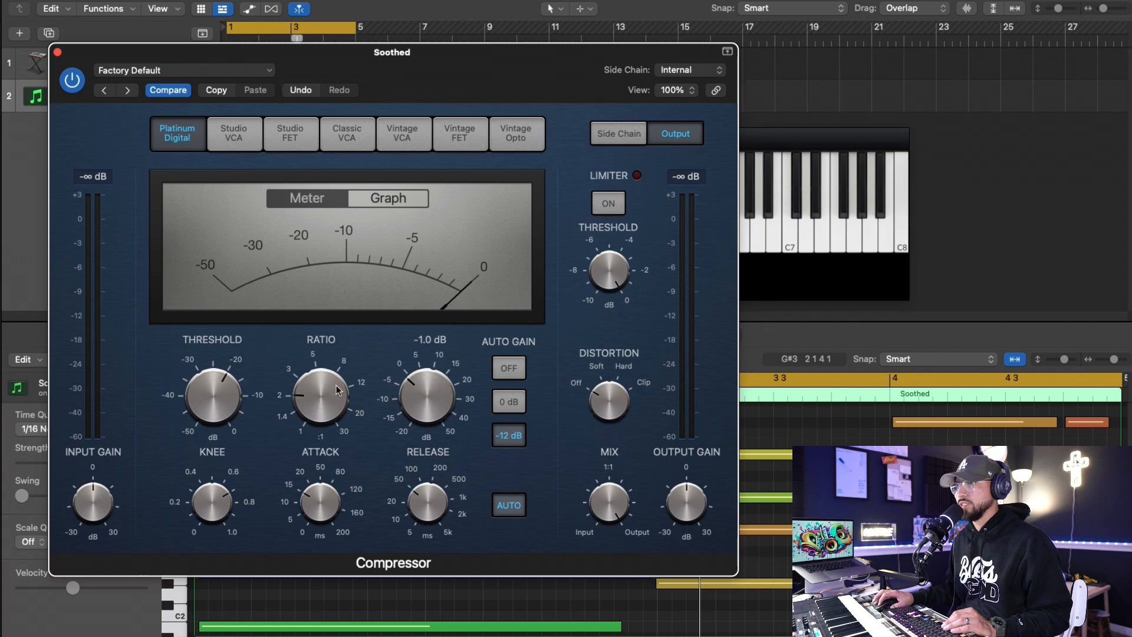
pyautogui.press('space')
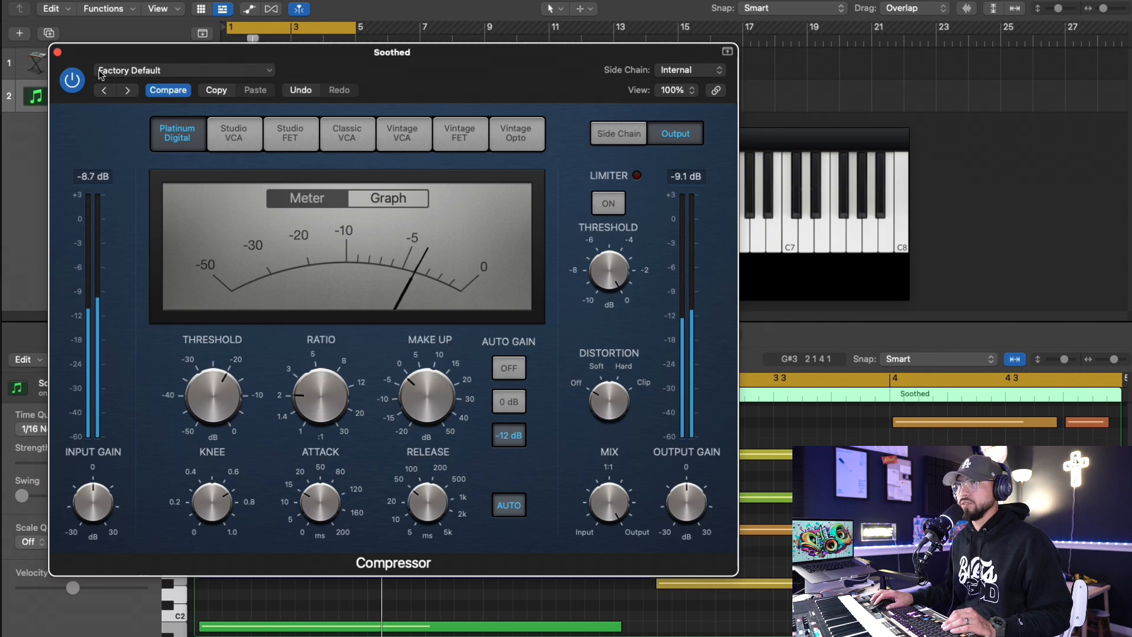
pyautogui.click(57, 52)
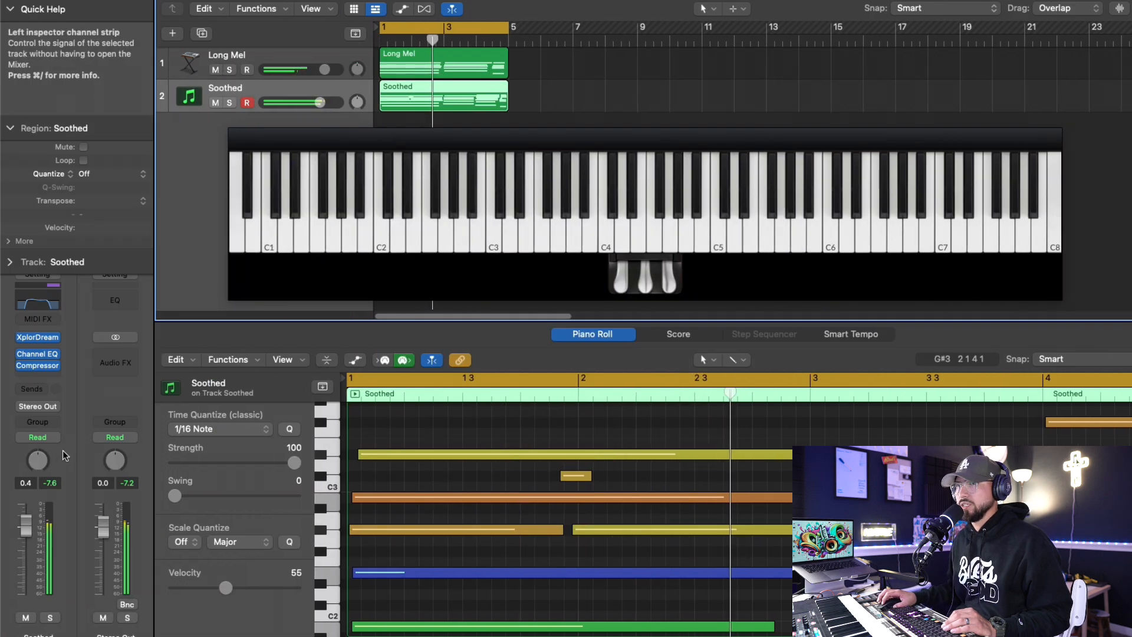
# Switch the panning mode of the Soothed and Long Mel tracks from Balance to Stereo Pan.
pyautogui.rightClick(47, 468)
pyautogui.click(61, 480)
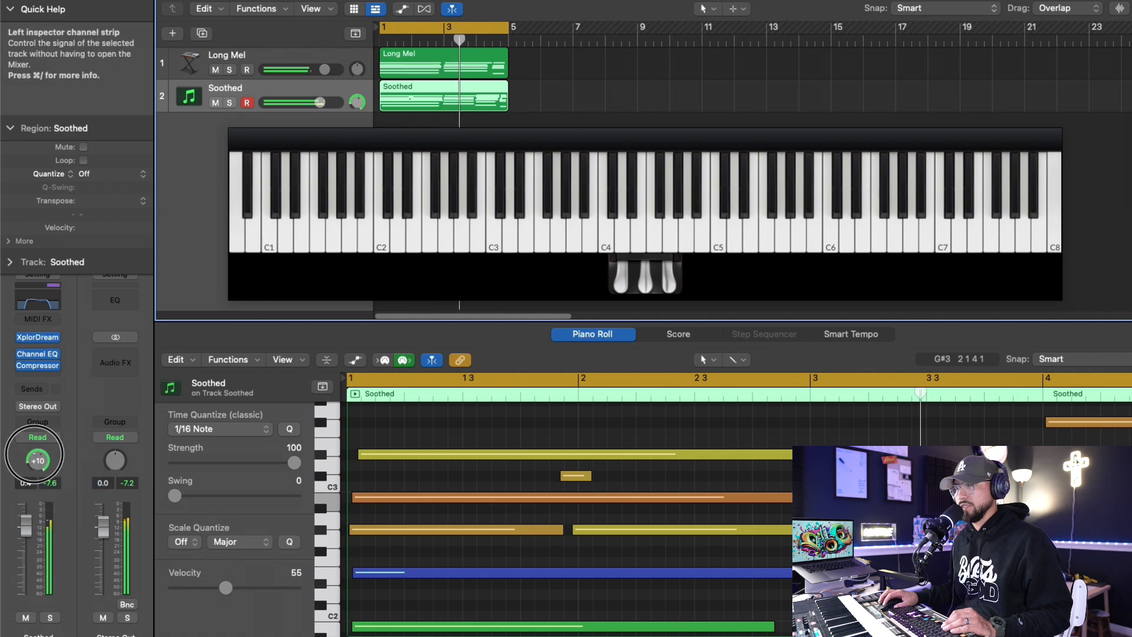
pyautogui.click(277, 59)
pyautogui.rightClick(38, 463)
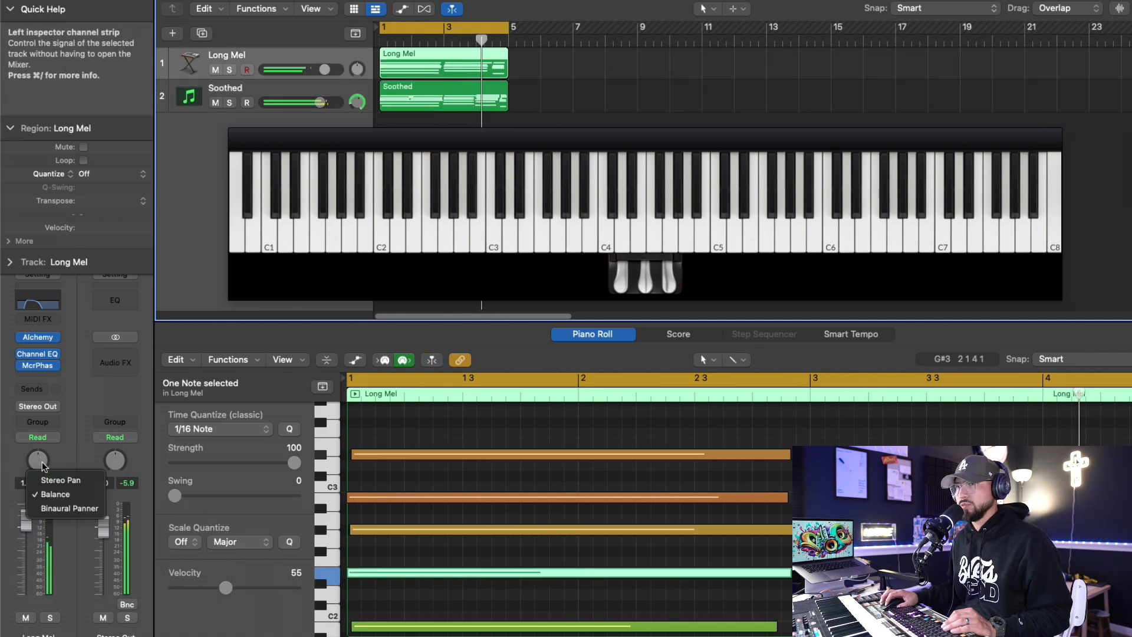
pyautogui.click(52, 479)
pyautogui.press('space')
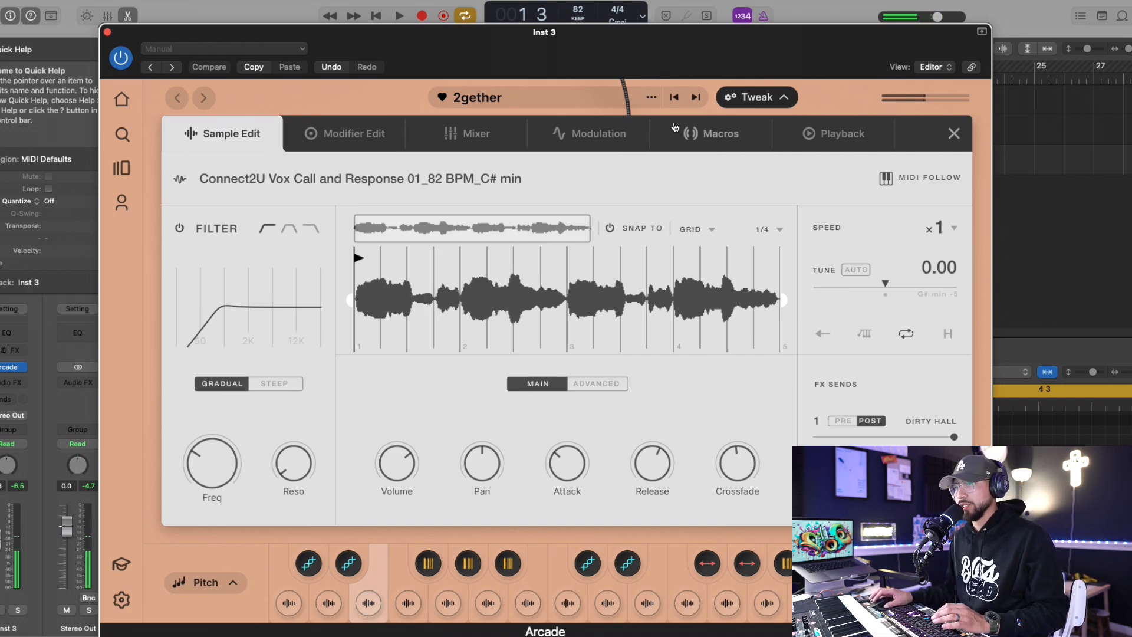
# Set the playback speed of the Arcade vocal call-and-response sample to ×2.
pyautogui.click(944, 232)
pyautogui.click(969, 340)
pyautogui.moveTo(645, 61)
pyautogui.mouseDown()
pyautogui.moveTo(663, 106)
pyautogui.moveTo(639, 57)
pyautogui.mouseUp()
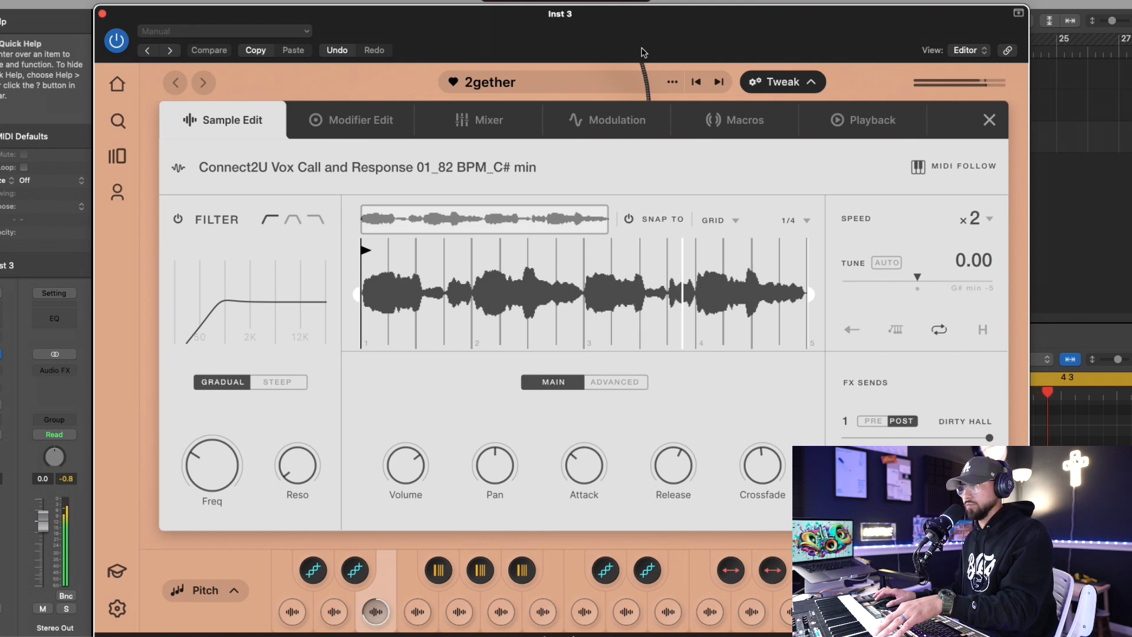
pyautogui.moveTo(199, 574); pyautogui.dragTo(209, 577)
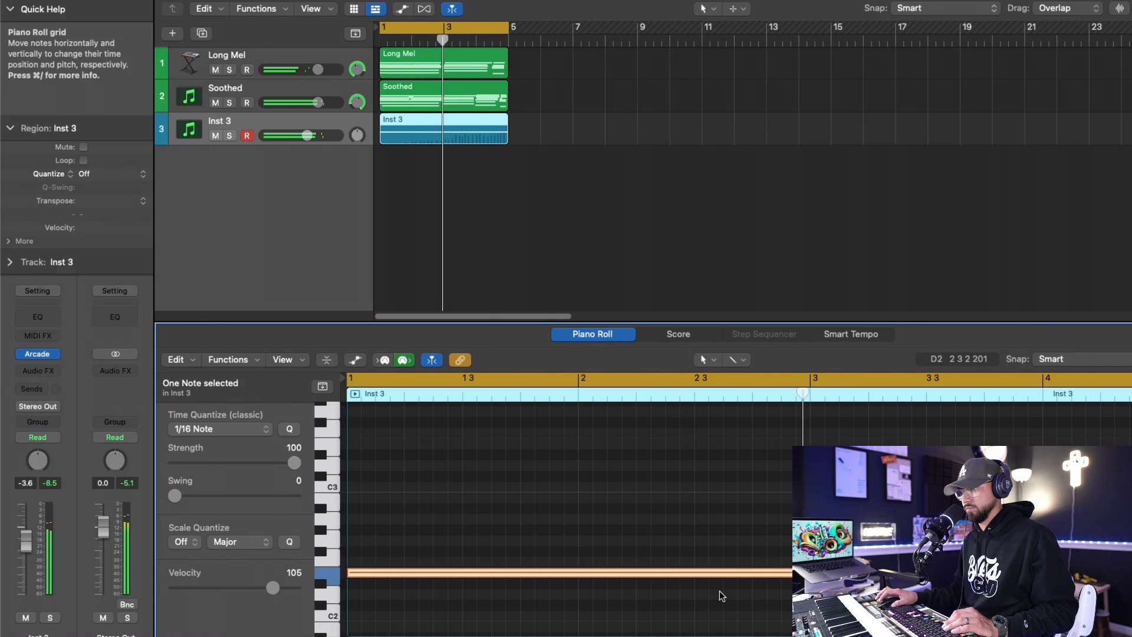
# Add a Channel EQ to Inst 3 with a low cut at about 130 Hz and a lowered high cut.
pyautogui.click(37, 365)
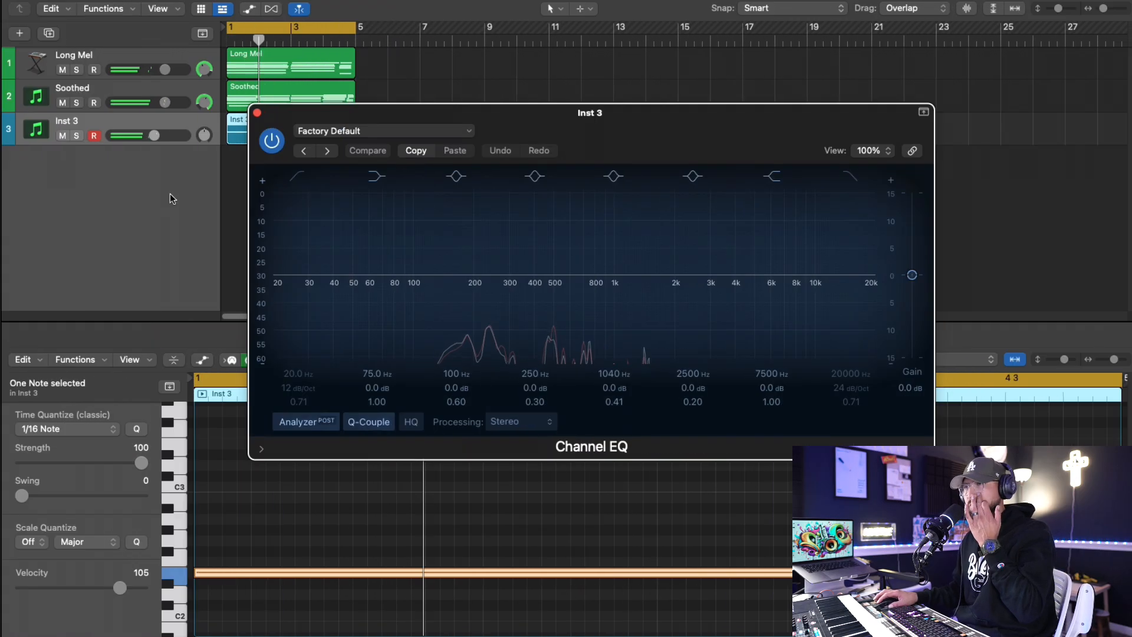
pyautogui.click(449, 177)
pyautogui.moveTo(430, 282)
pyautogui.mouseDown()
pyautogui.moveTo(592, 287)
pyautogui.moveTo(443, 289)
pyautogui.mouseUp()
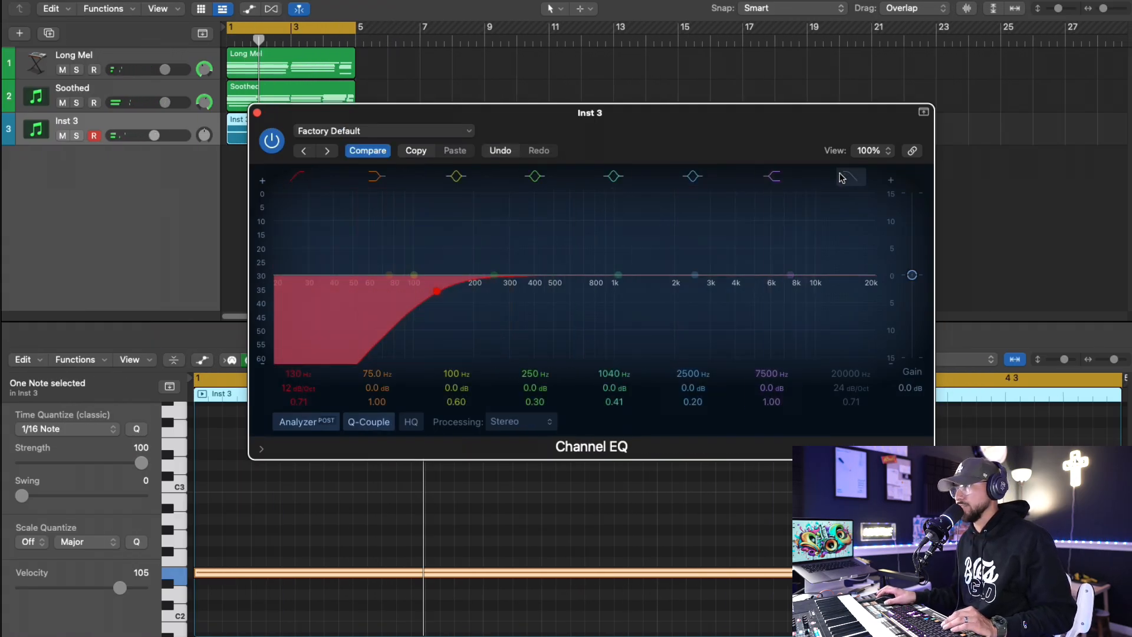
pyautogui.click(850, 176)
pyautogui.moveTo(849, 295); pyautogui.dragTo(609, 293)
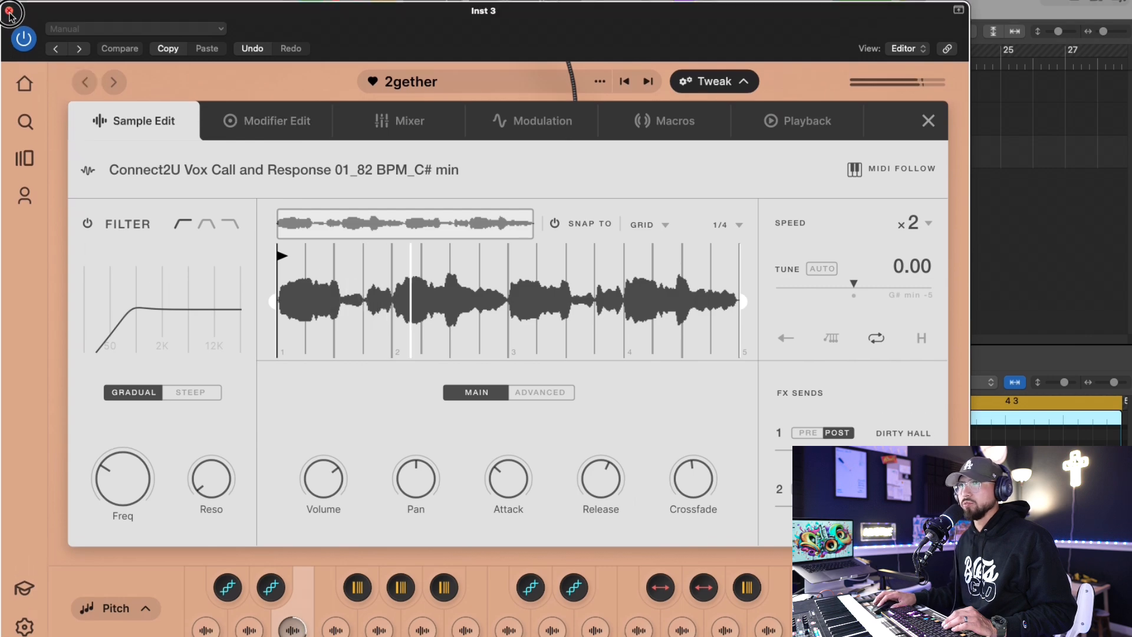
# Insert ValhallaVintageVerb in stereo on Inst 3, reduce its mix and choose another reverb mode.
pyautogui.click(9, 12)
pyautogui.click(37, 363)
pyautogui.moveTo(103, 440)
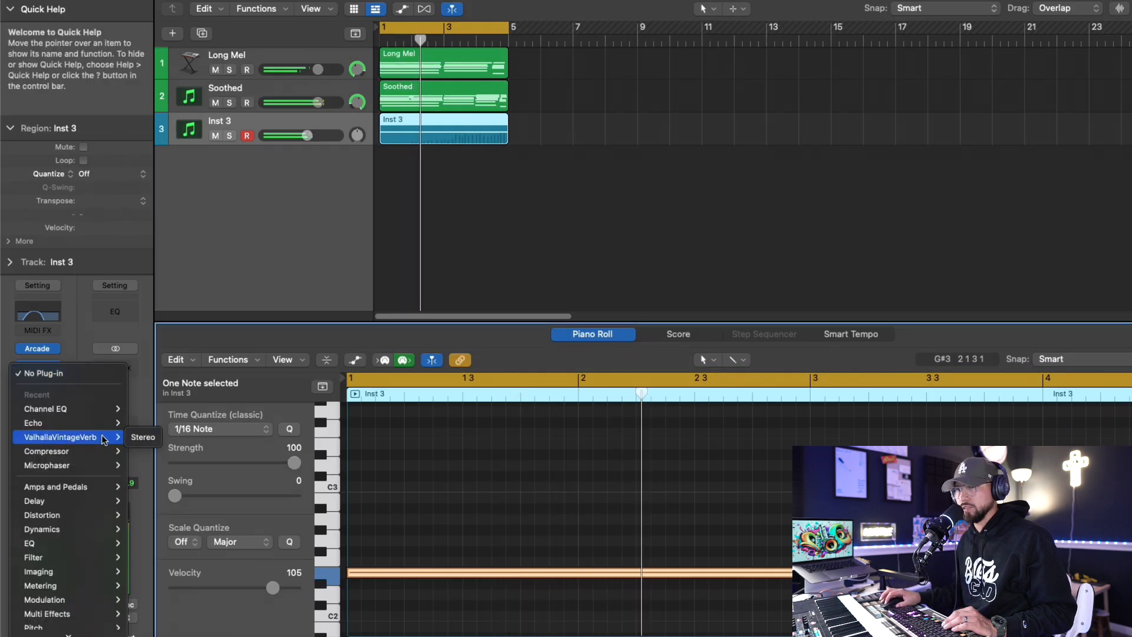
pyautogui.click(142, 437)
pyautogui.click(506, 397)
pyautogui.click(527, 222)
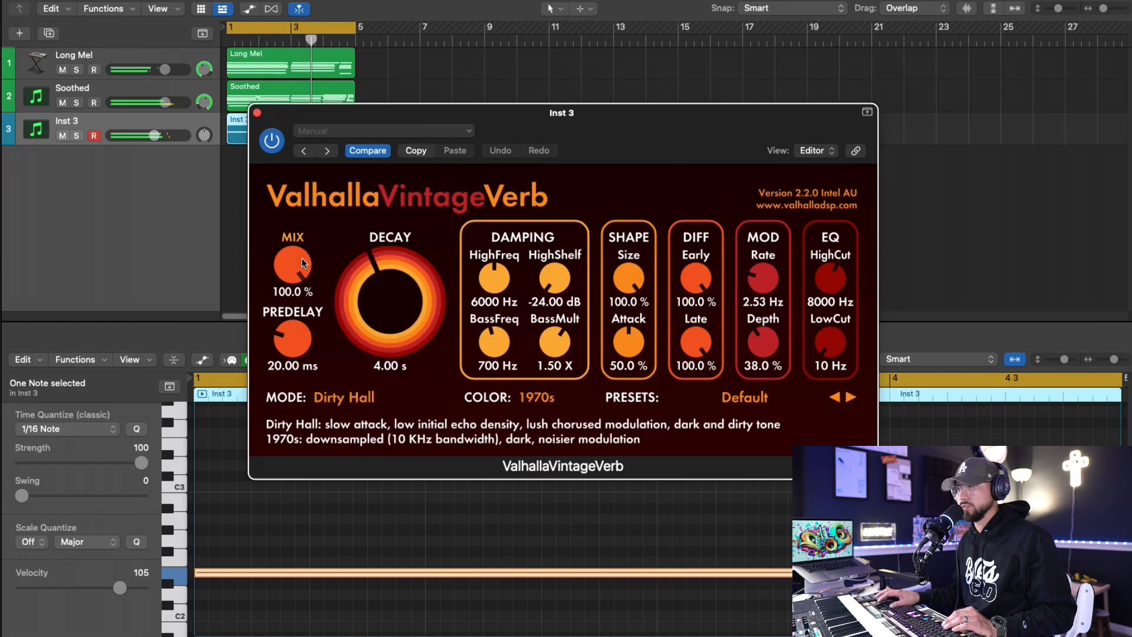
pyautogui.moveTo(304, 262); pyautogui.dragTo(276, 262)
pyautogui.click(343, 397)
pyautogui.click(388, 260)
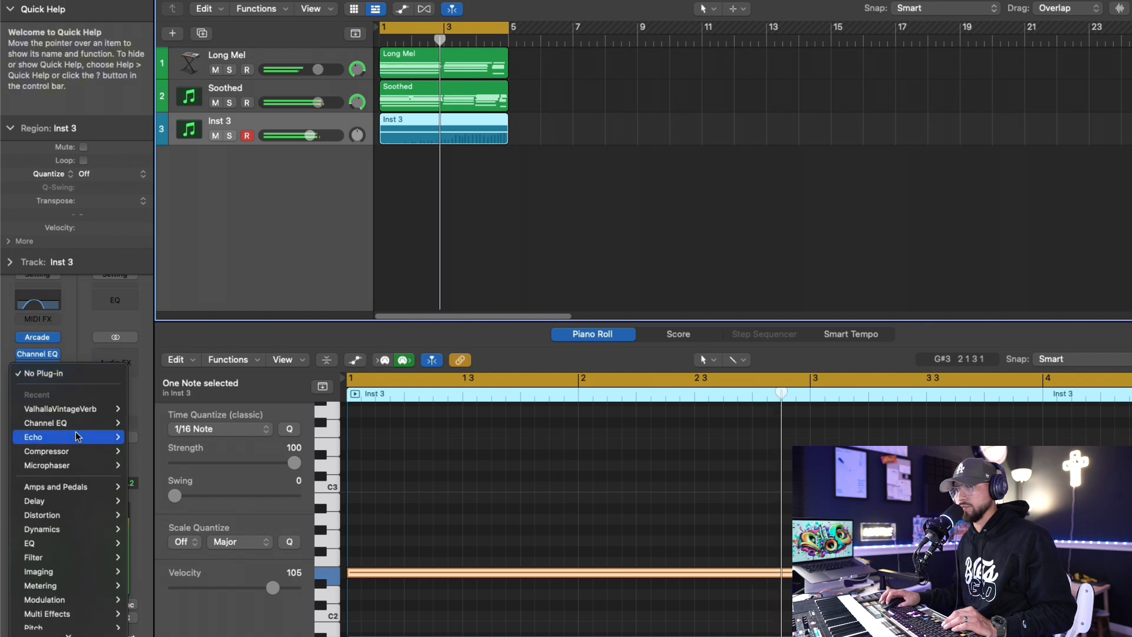
# Insert an Echo effect on Inst 3 and set its wet level to 22 %.
pyautogui.moveTo(77, 435)
pyautogui.click(142, 445)
pyautogui.moveTo(480, 234); pyautogui.dragTo(491, 290)
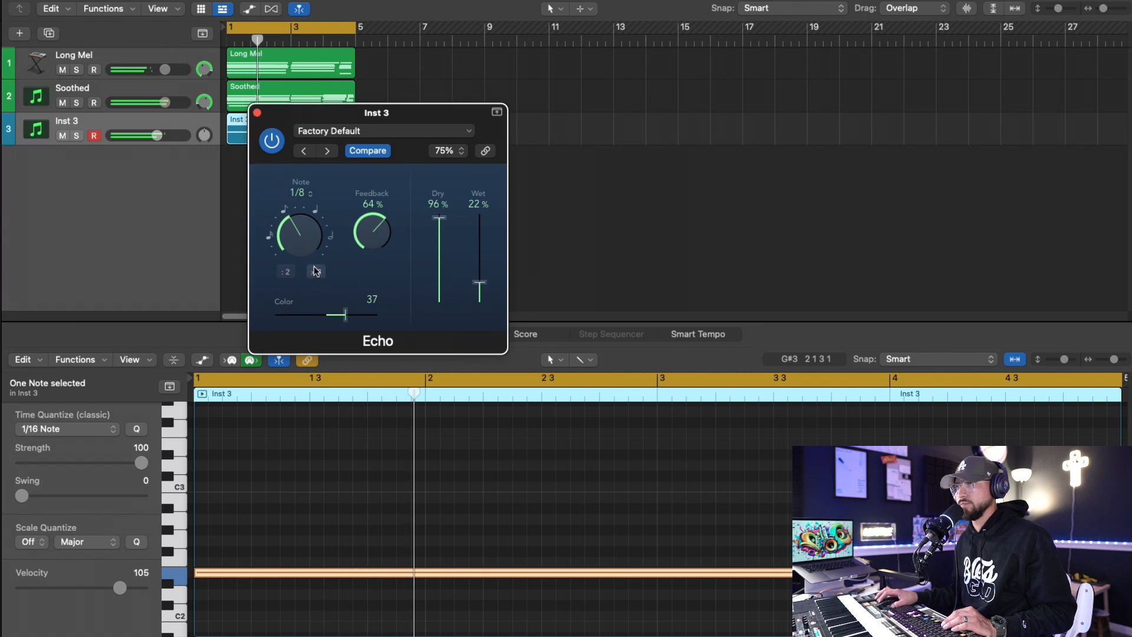
pyautogui.click(257, 113)
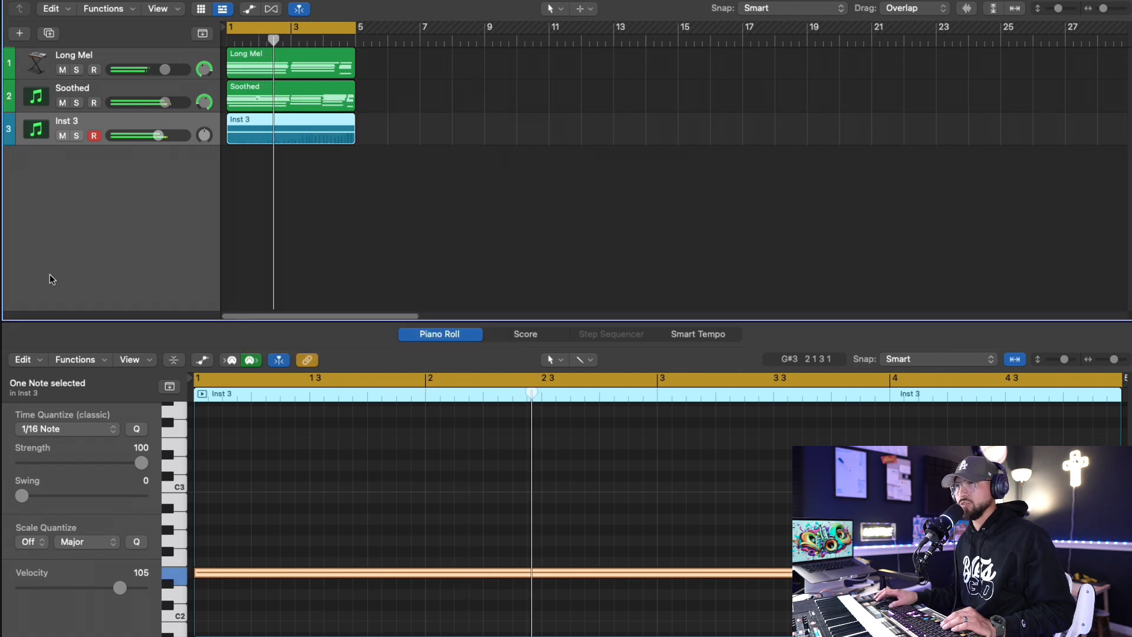
# Insert XLN Audio's RC-20 Retro Color on Inst 3 with the Vinyl 1 preset.
pyautogui.press('i')
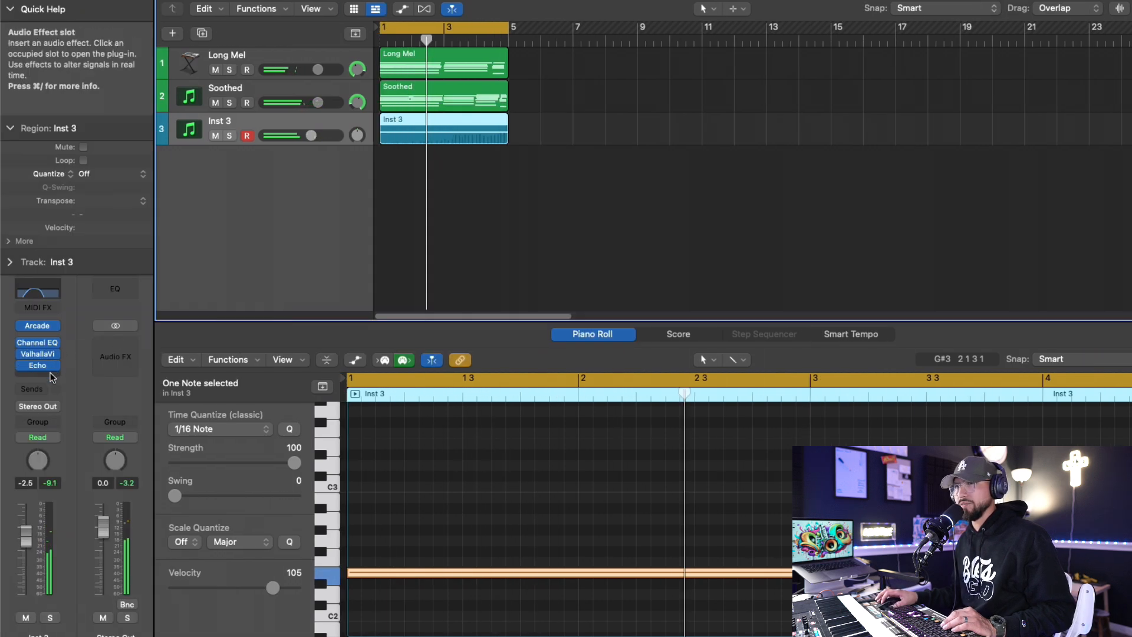
pyautogui.click(52, 376)
pyautogui.moveTo(118, 633)
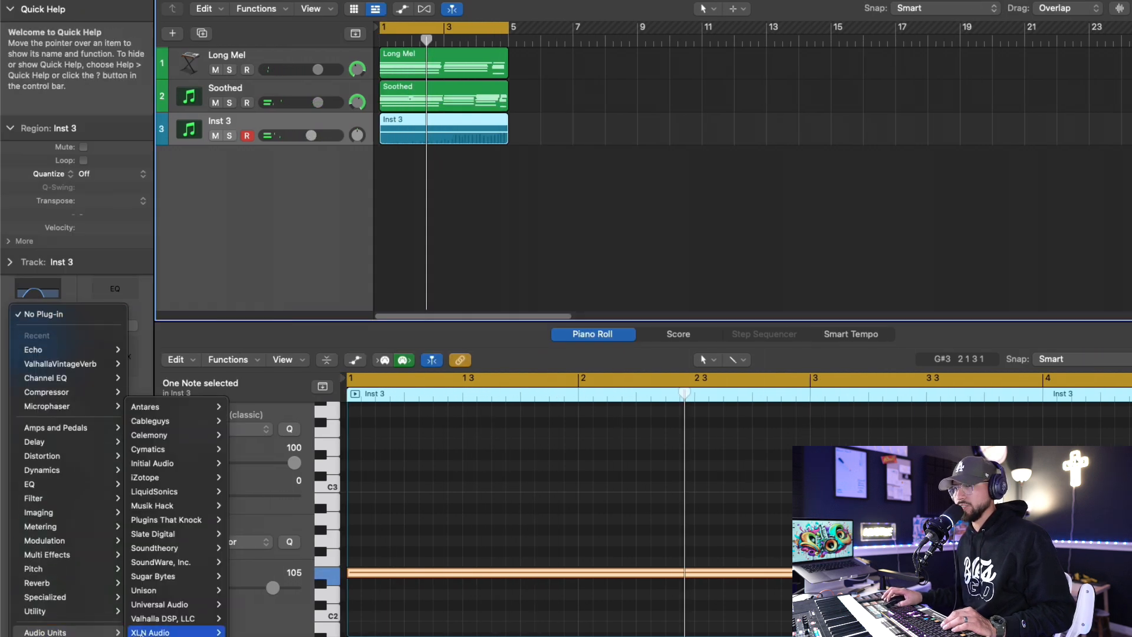
pyautogui.click(265, 633)
pyautogui.click(440, 483)
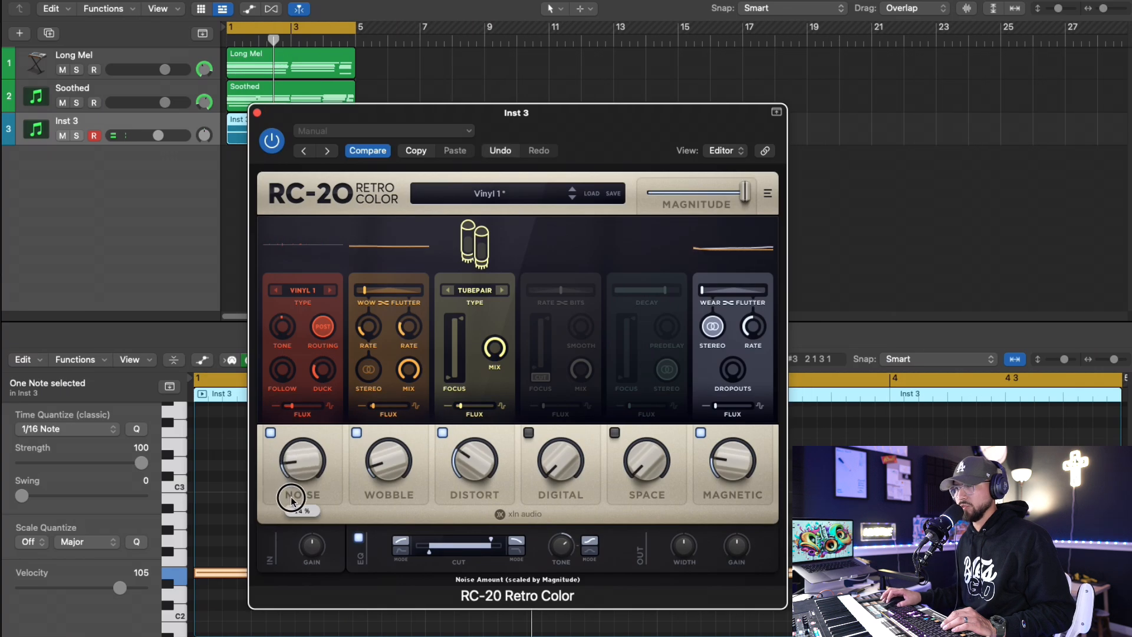
# Disable Wobble, set Distort to 14 % and Magnetic to 18 % in RC-20, and play the loop.
pyautogui.click(426, 445)
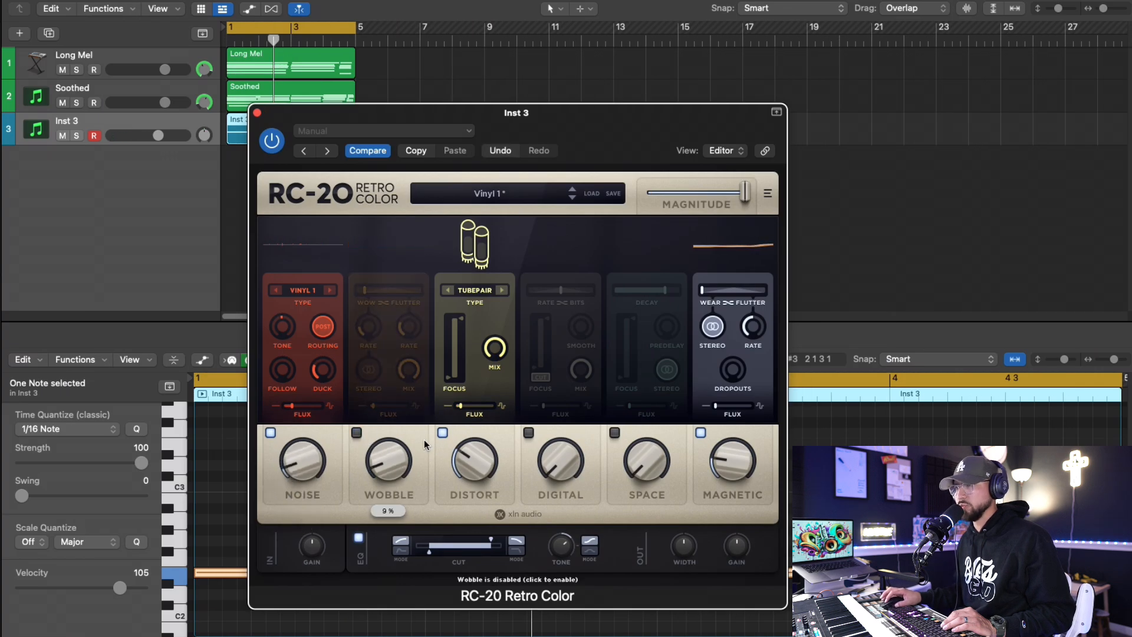
pyautogui.moveTo(459, 451); pyautogui.dragTo(469, 503)
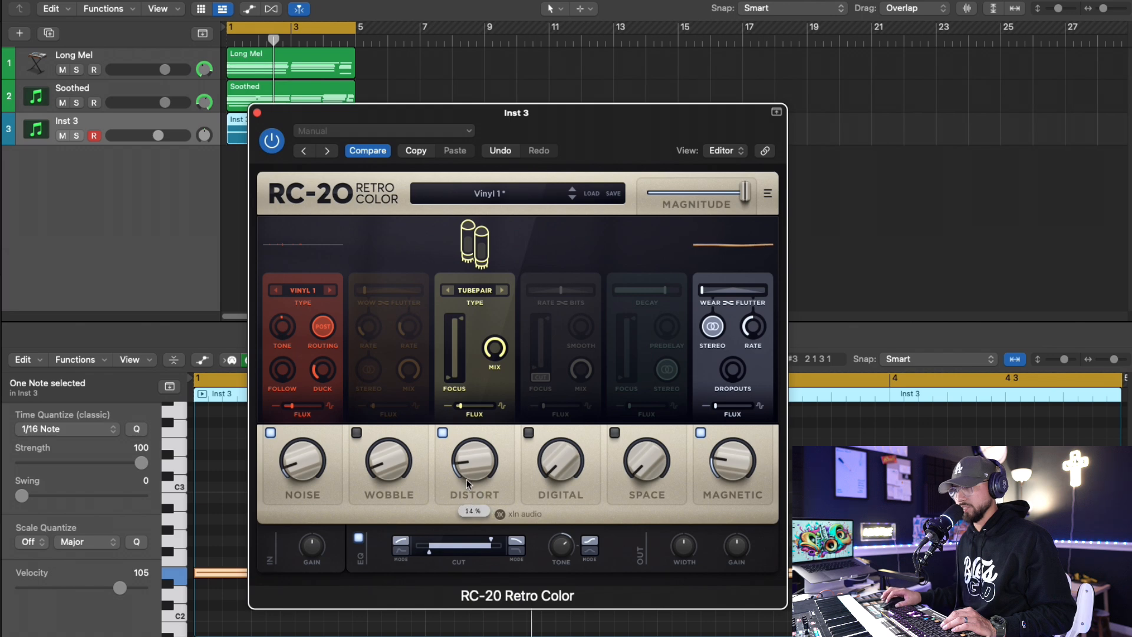
pyautogui.click(735, 469)
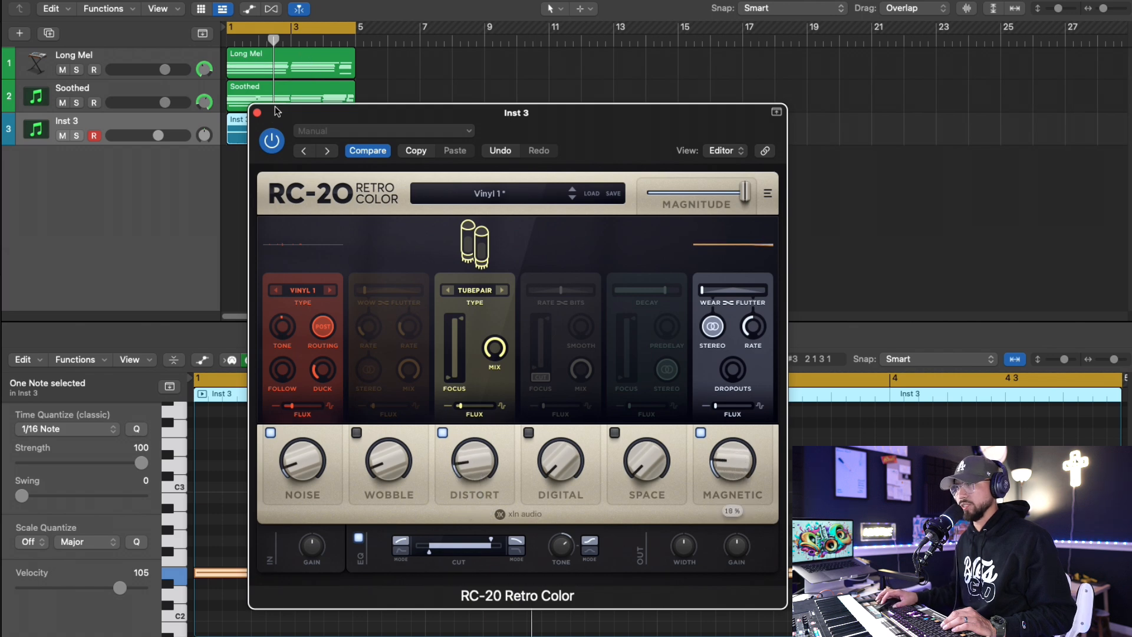
pyautogui.press('space')
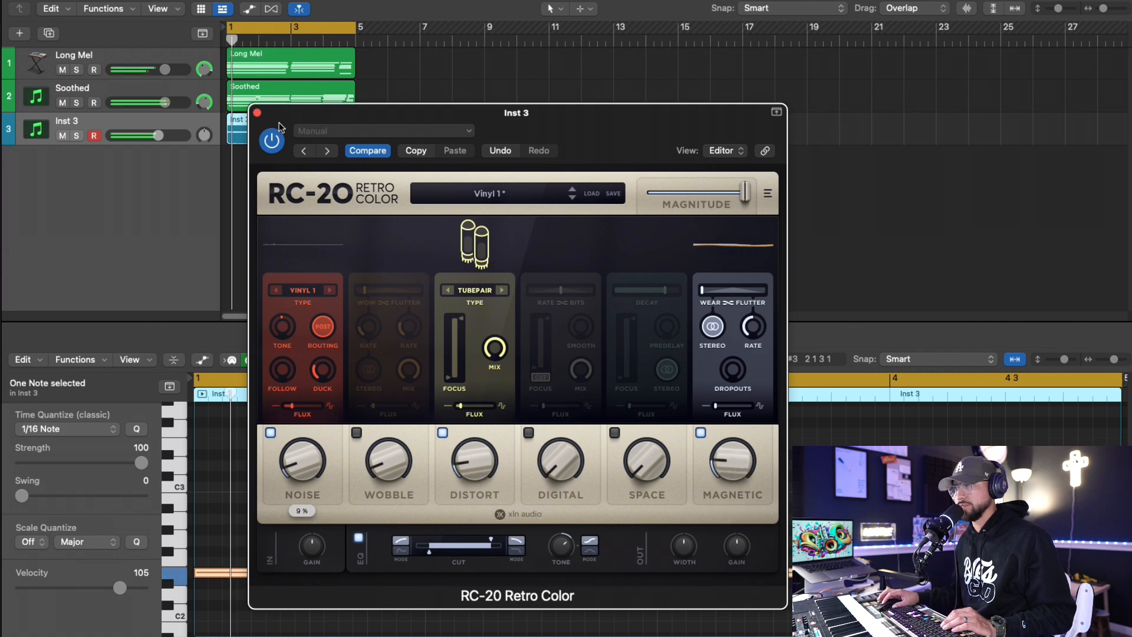
pyautogui.click(257, 113)
# Adjust the Inst 3 track's volume during playback, finishing slightly lower to balance it with the other tracks.
pyautogui.click(159, 135)
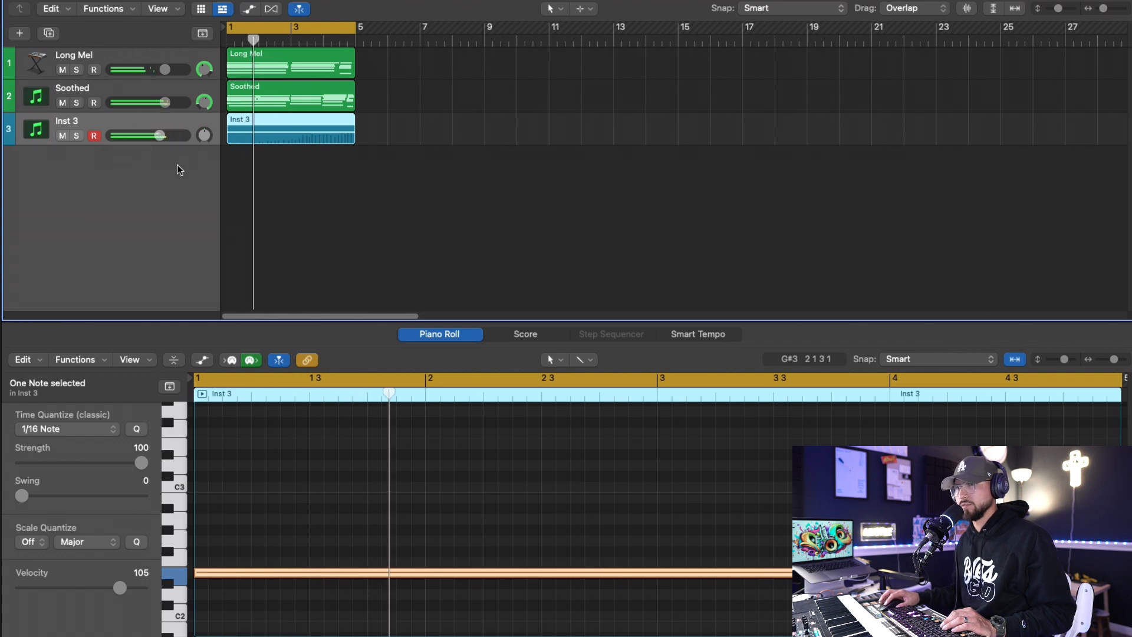
pyautogui.click(160, 134)
pyautogui.moveTo(160, 135); pyautogui.dragTo(157, 137)
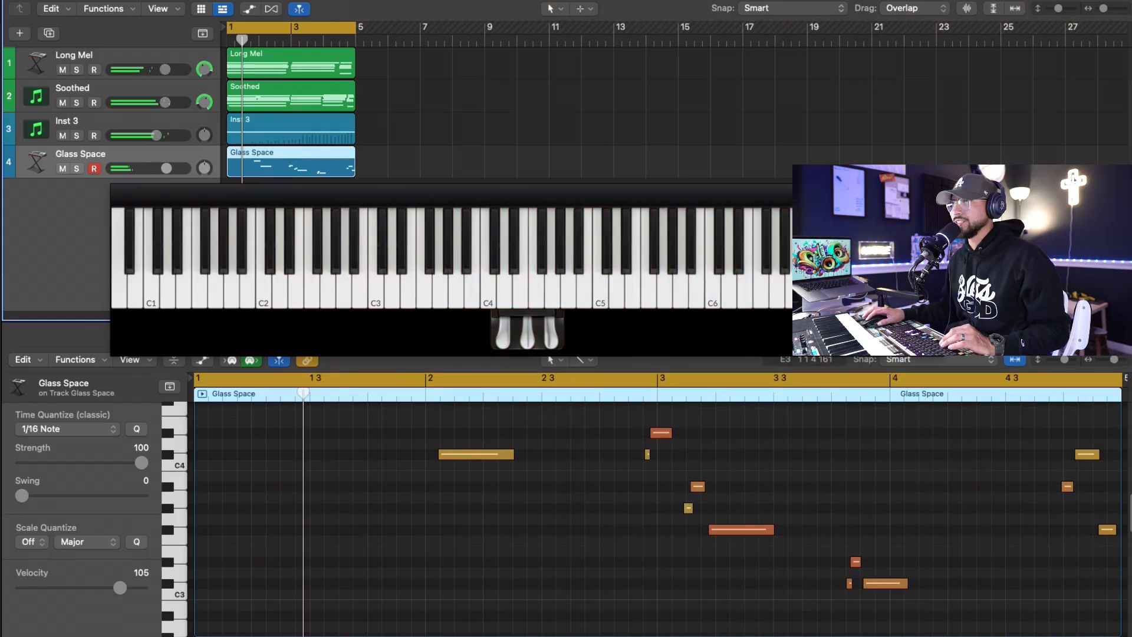
# Extend the cycle range to bar 9 and repeat all four track regions once from bar 5.
pyautogui.moveTo(339, 22); pyautogui.dragTo(486, 41)
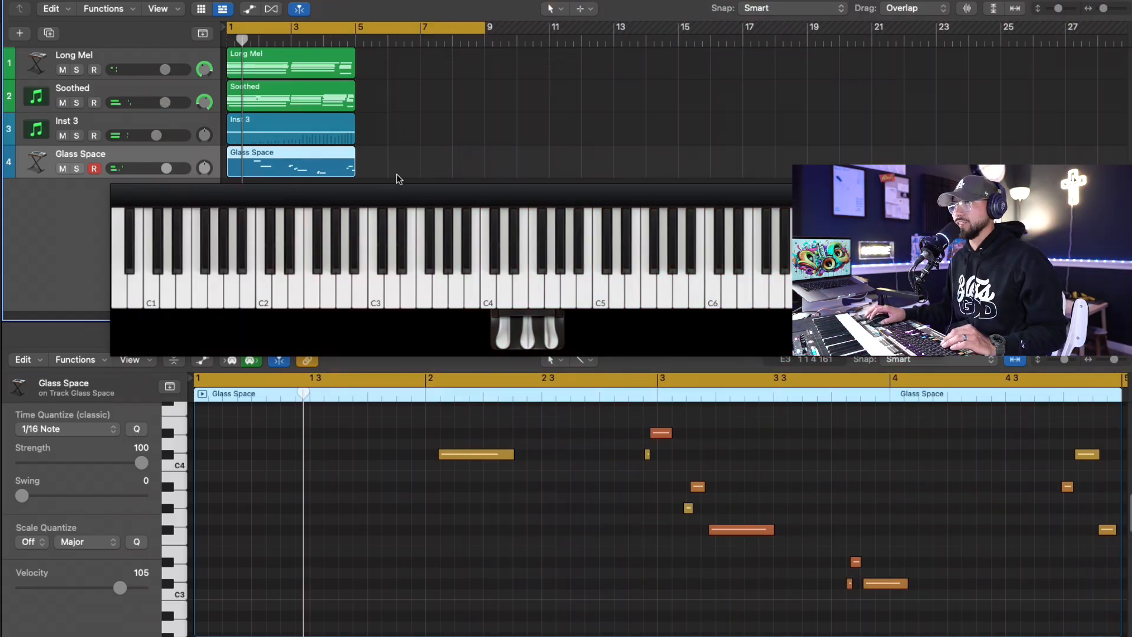
pyautogui.moveTo(396, 175); pyautogui.dragTo(275, 71)
pyautogui.press('super+r')
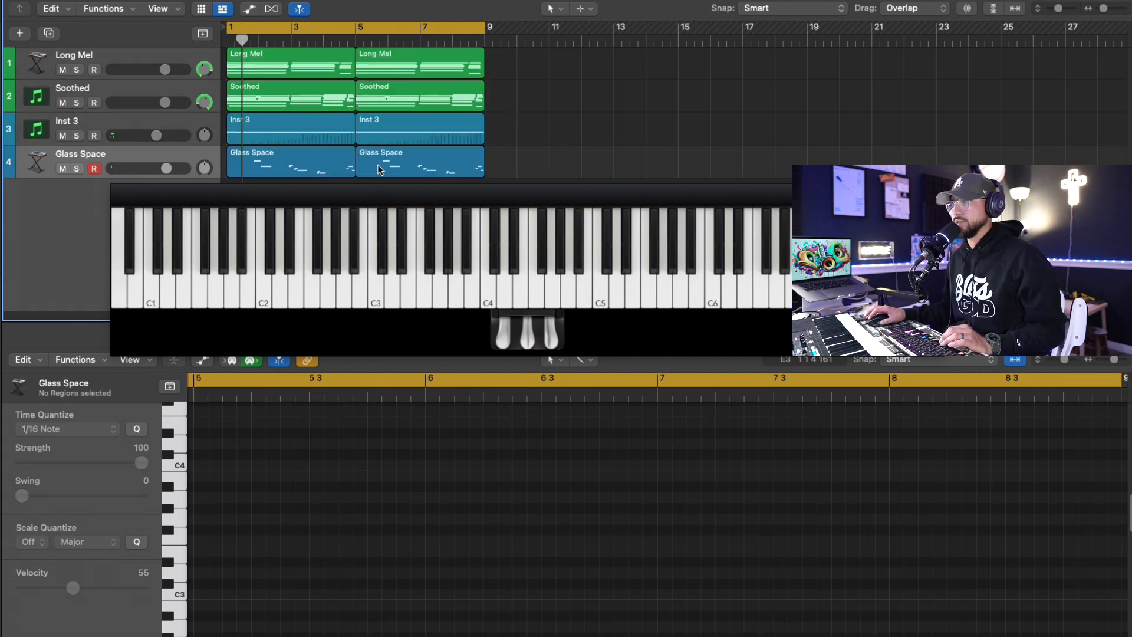
# Delete the repeated Glass Space region at bar 5.
pyautogui.click(305, 162)
pyautogui.click(440, 170)
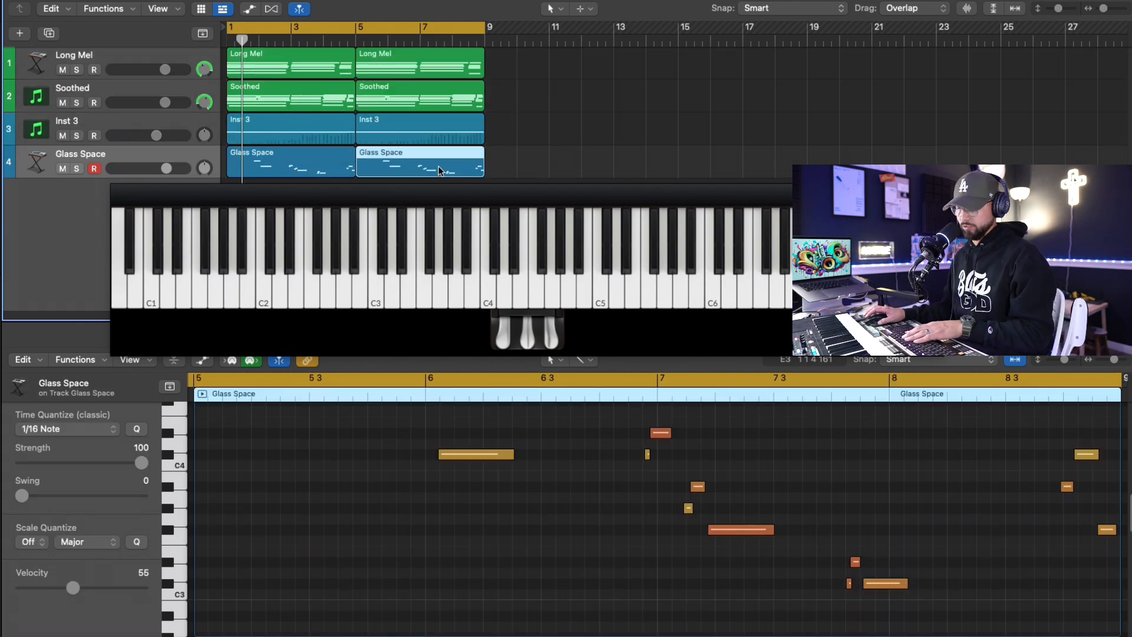
pyautogui.press('Delete')
# Play the arrangement and examine the higher notes of the first Glass Space region in the piano roll.
pyautogui.click(295, 170)
pyautogui.press('space')
pyautogui.scroll(3, 456, 462)
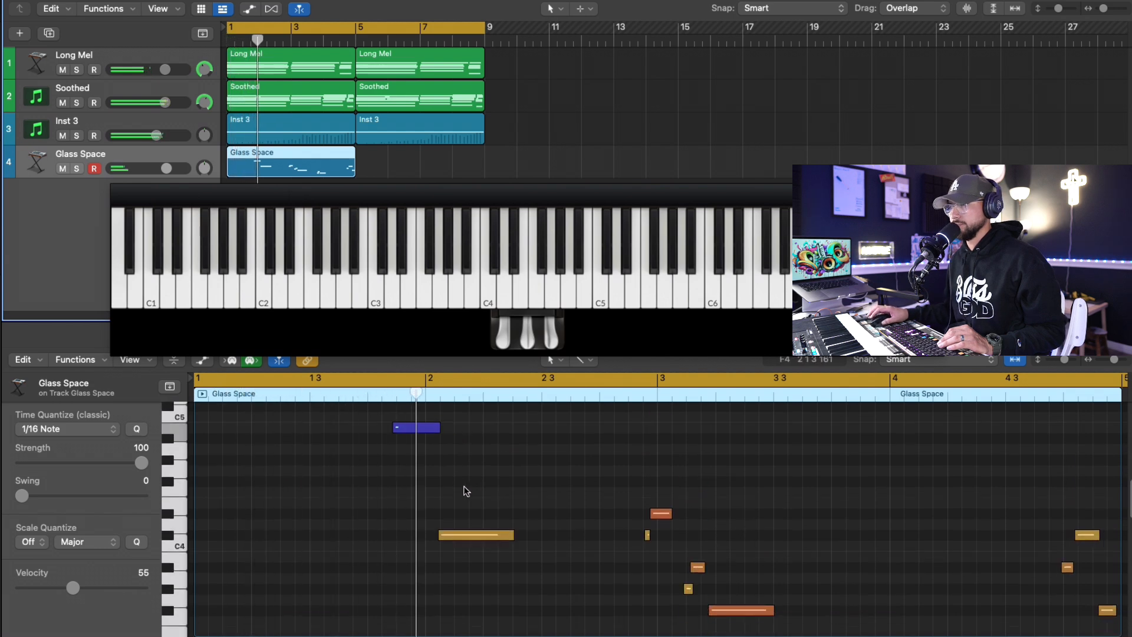
# Show the note velocity lane in the piano roll and delete the Glass Space region at bar 1.
pyautogui.click(433, 473)
pyautogui.press('space')
pyautogui.press('a')
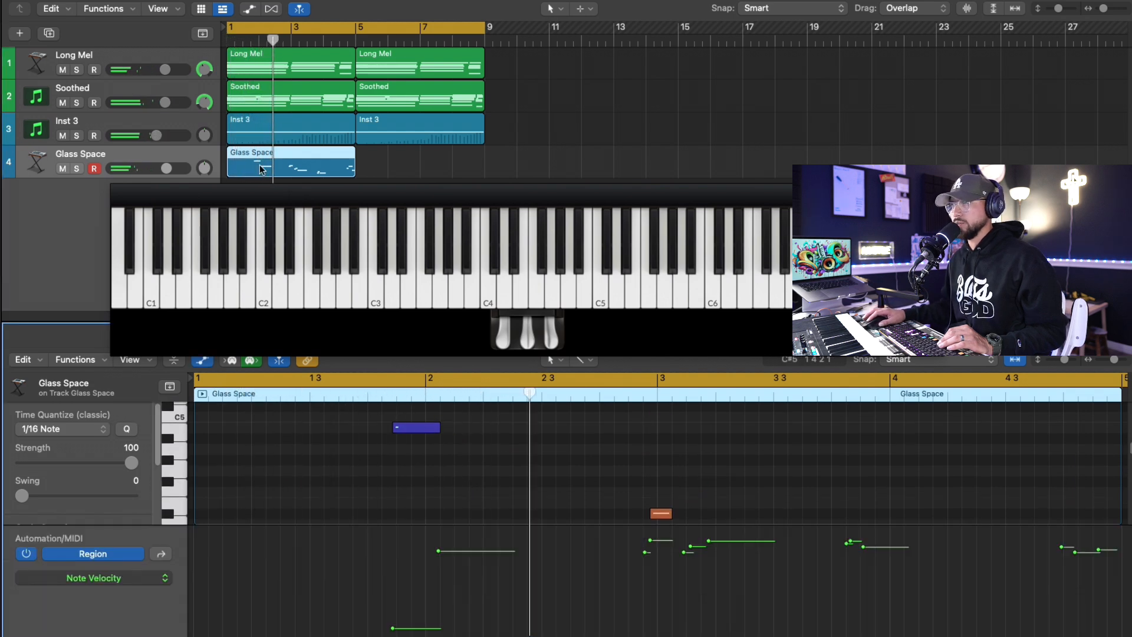
pyautogui.click(261, 164)
pyautogui.press('Delete')
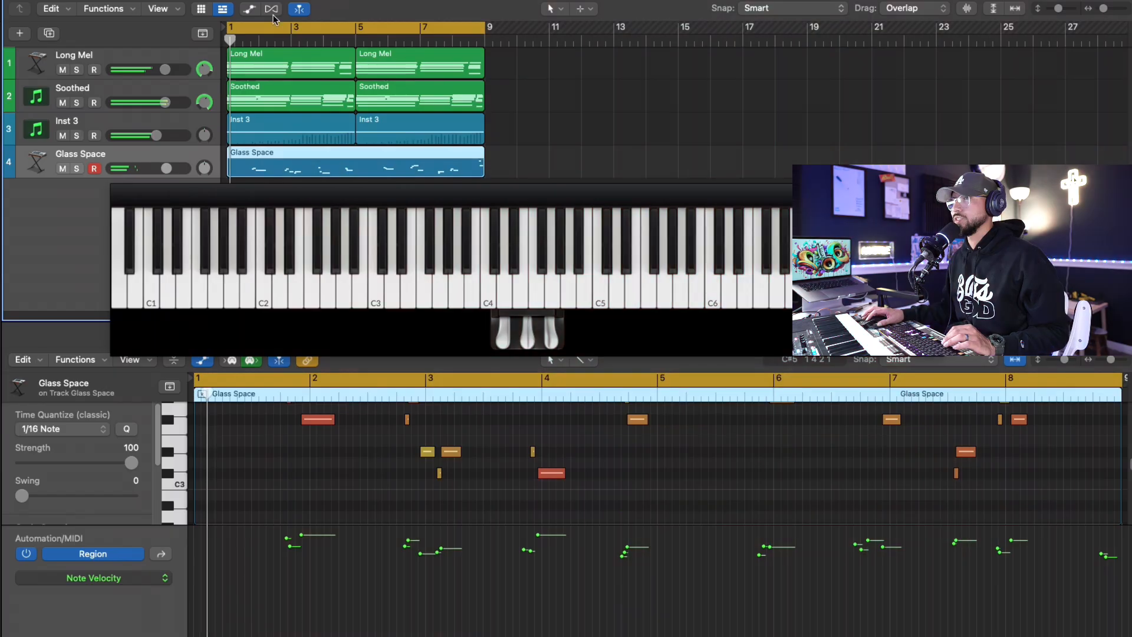
# Lengthen the short D#3 note near the end of bar 3 and the F3 note around bar 7 in the Glass Space region.
pyautogui.scroll(3, 385, 454)
pyautogui.click(532, 485)
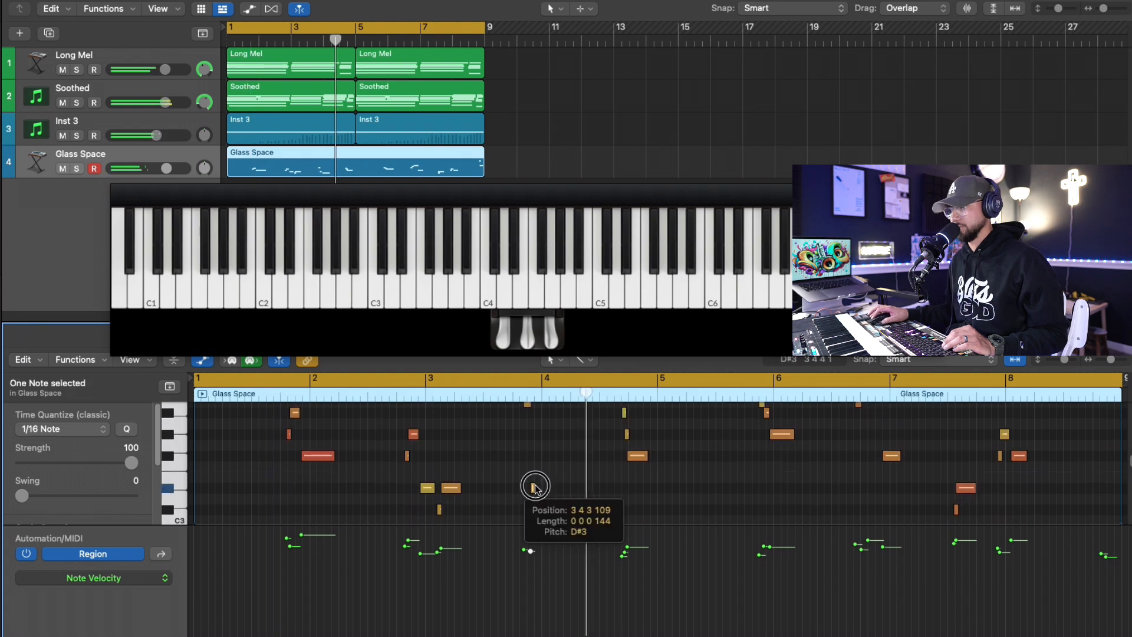
pyautogui.moveTo(898, 476); pyautogui.dragTo(925, 473)
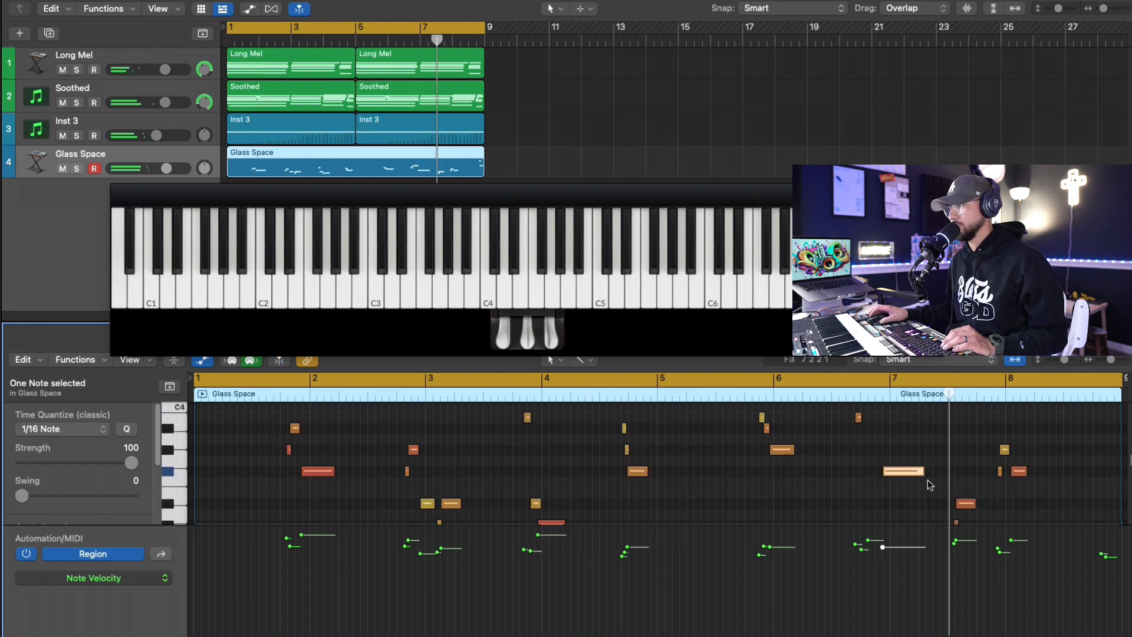
# Turn cycle mode off and adjust the length of the B4 note near the end of bar 8 in the Glass Space region.
pyautogui.click(825, 383)
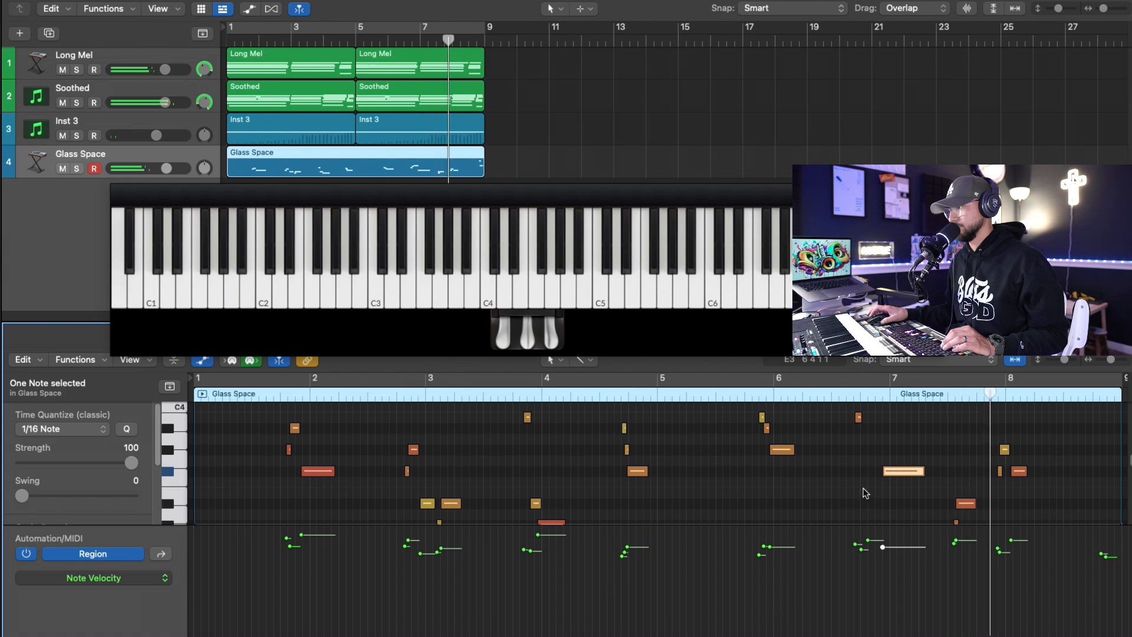
pyautogui.scroll(5, 1062, 490)
pyautogui.scroll(-2, 1062, 490)
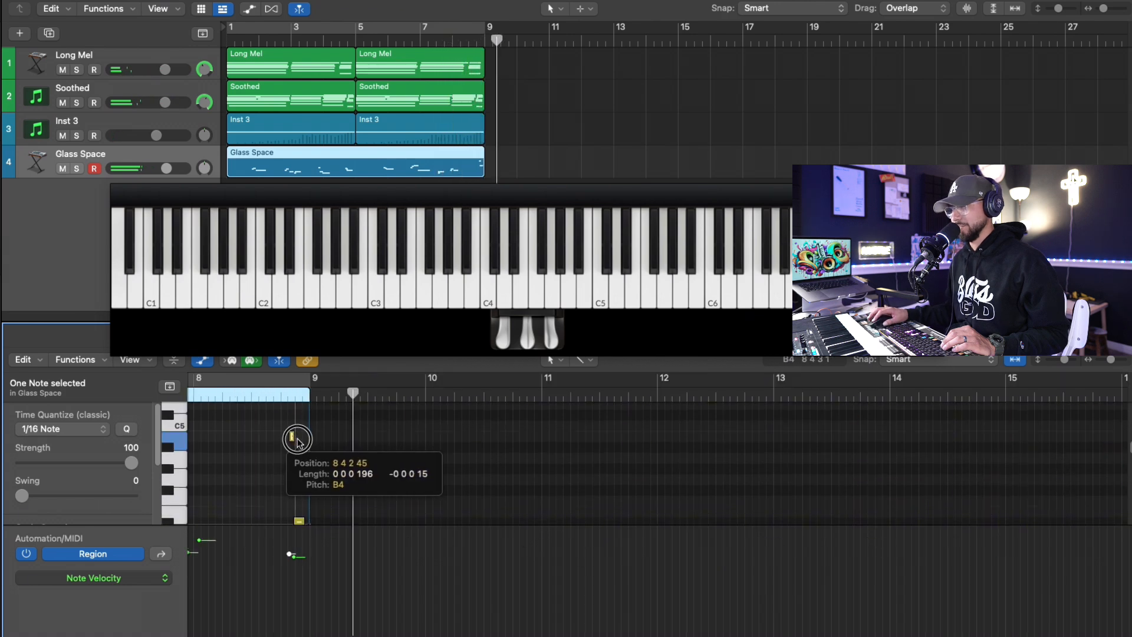
pyautogui.scroll(2, 302, 510)
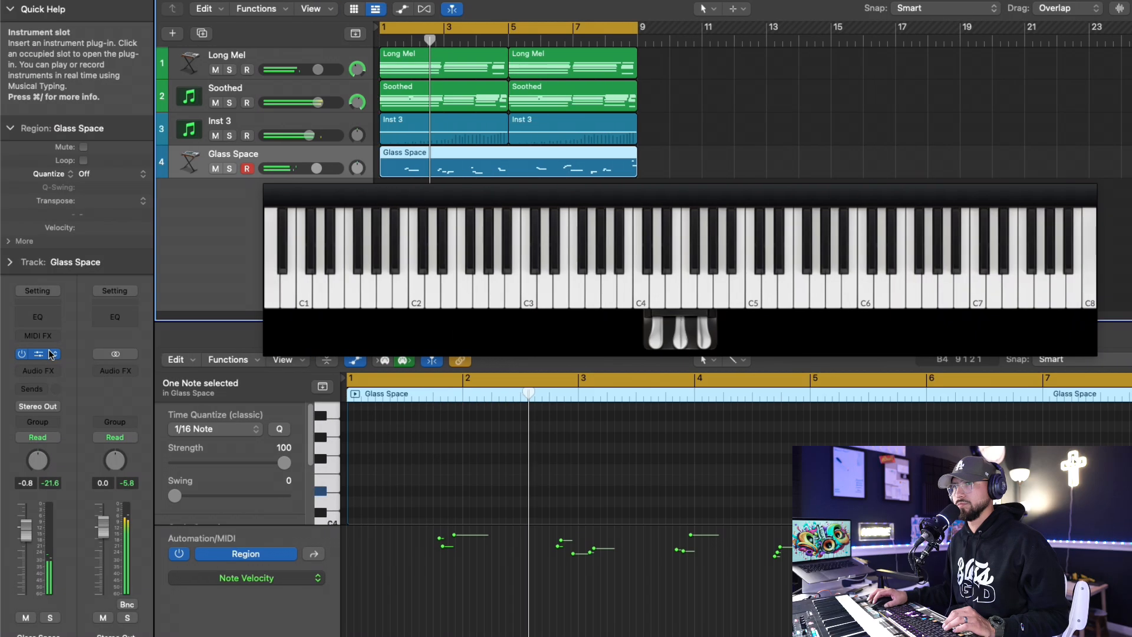
# Select the Glass Pad snapshot in Alchemy on the Glass Space track and cut 1.9 dB at 250 Hz with Channel EQ.
pyautogui.click(47, 354)
pyautogui.click(337, 521)
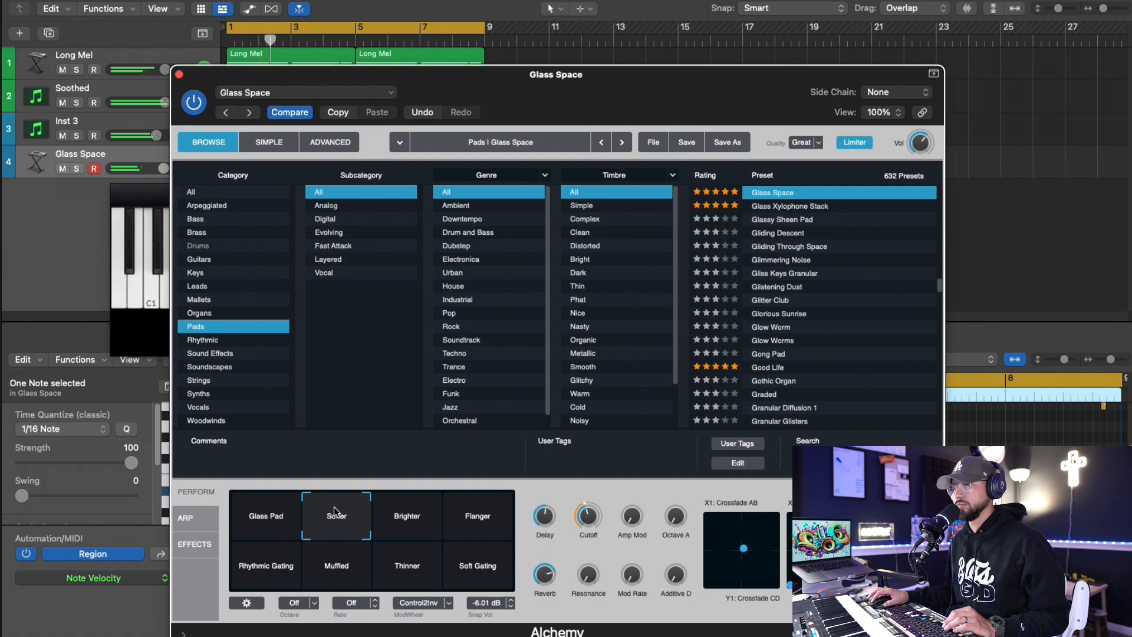
pyautogui.click(271, 476)
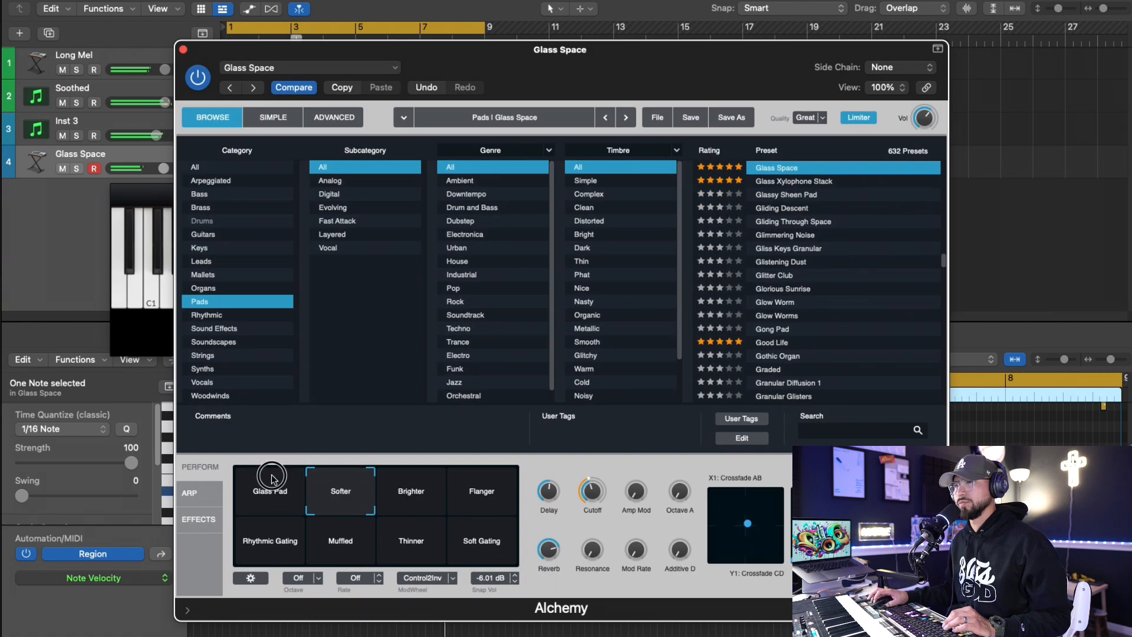
pyautogui.moveTo(493, 275); pyautogui.dragTo(493, 288)
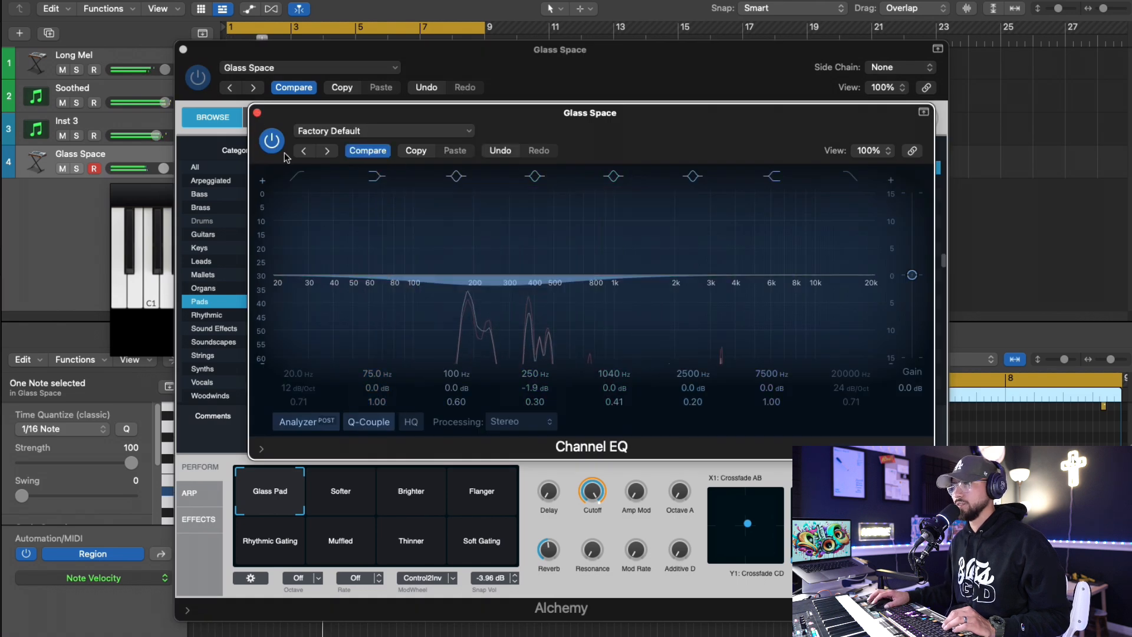
pyautogui.click(257, 113)
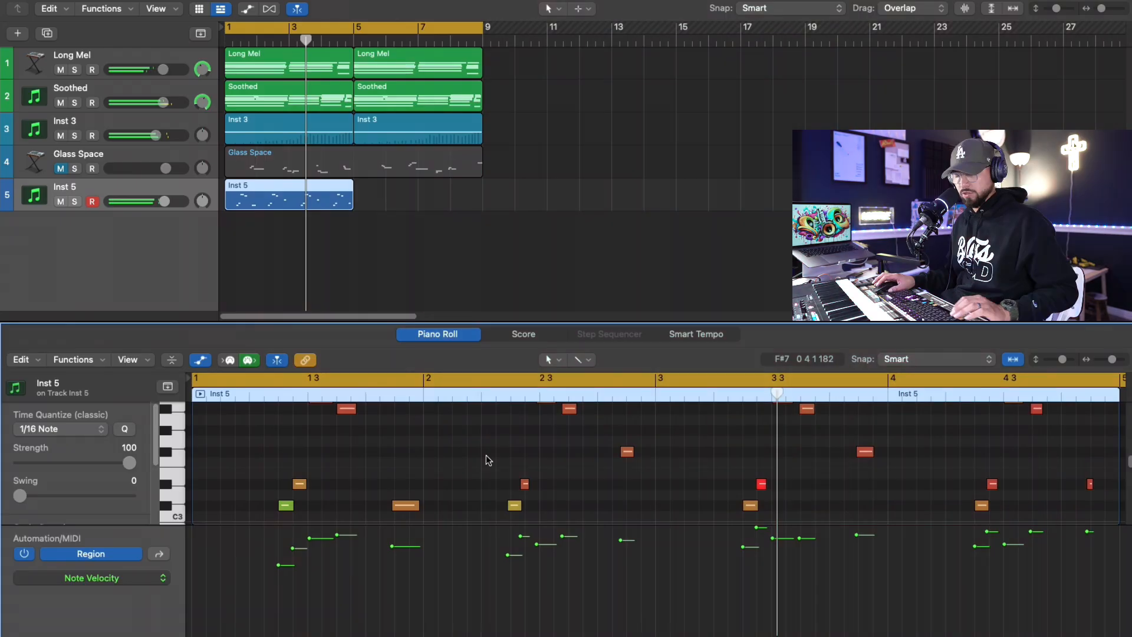
# Quantize all notes of the Inst 5 region to 1/16 notes.
pyautogui.press('super+a')
pyautogui.click(487, 455)
pyautogui.scroll(2, 487, 456)
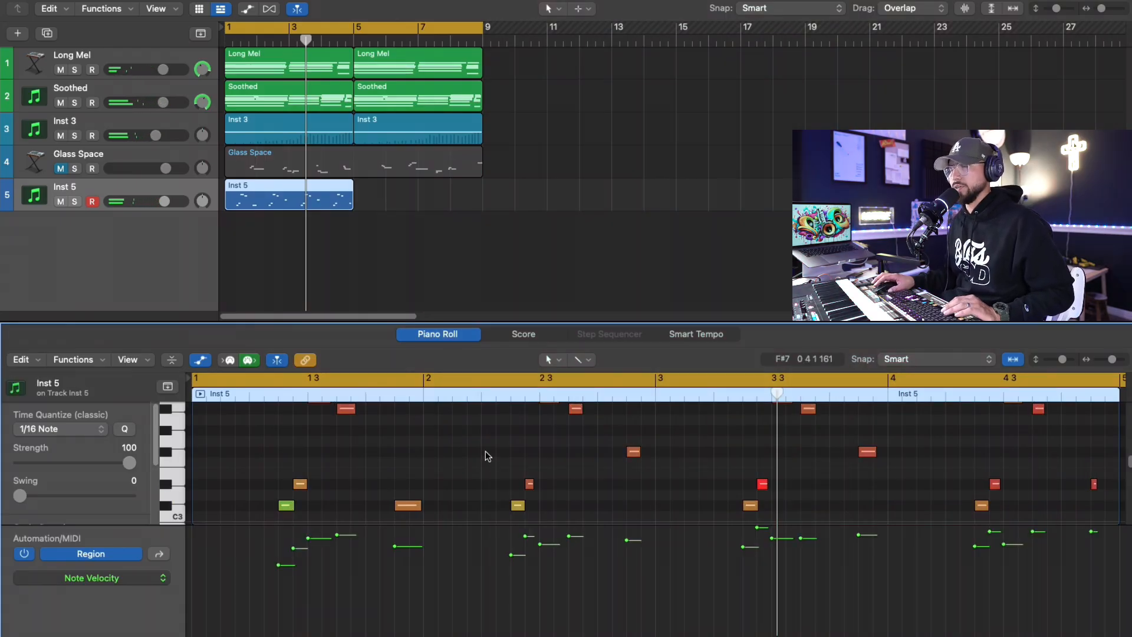
pyautogui.scroll(-1, 488, 456)
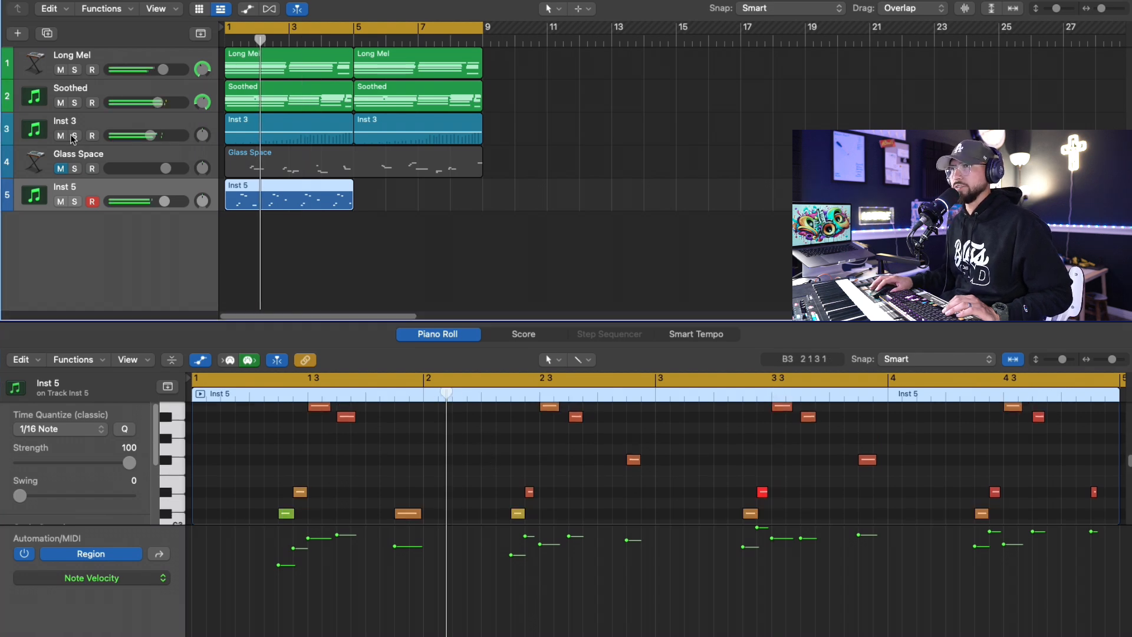
# Mute the Inst 3 track and repeat the Inst 5 region once from bar 5.
pyautogui.click(61, 135)
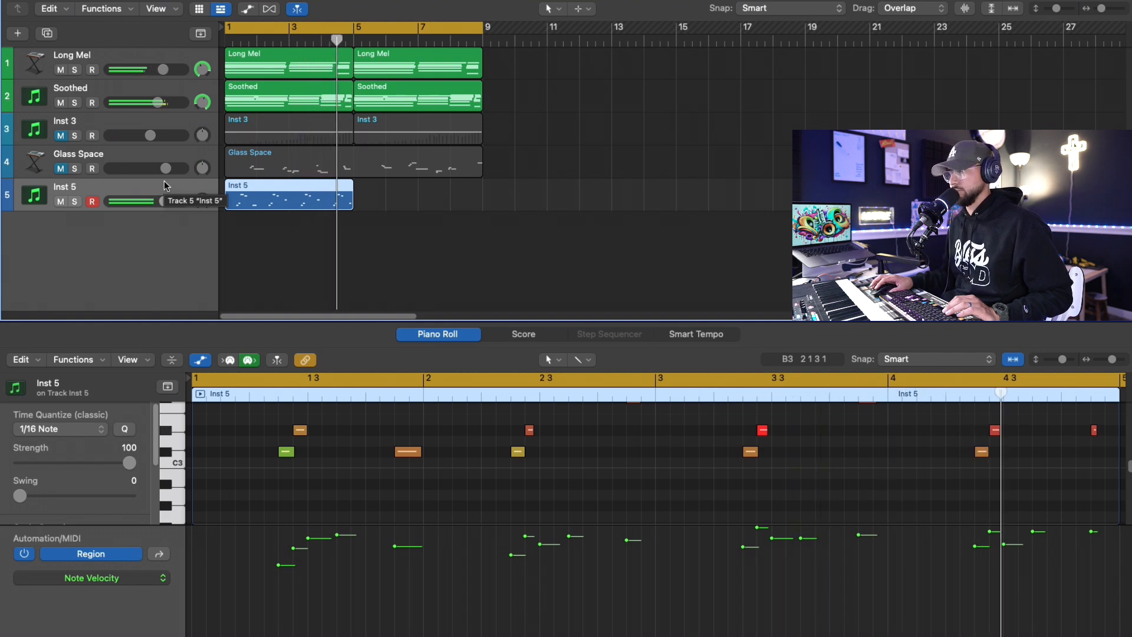
pyautogui.press('super+r')
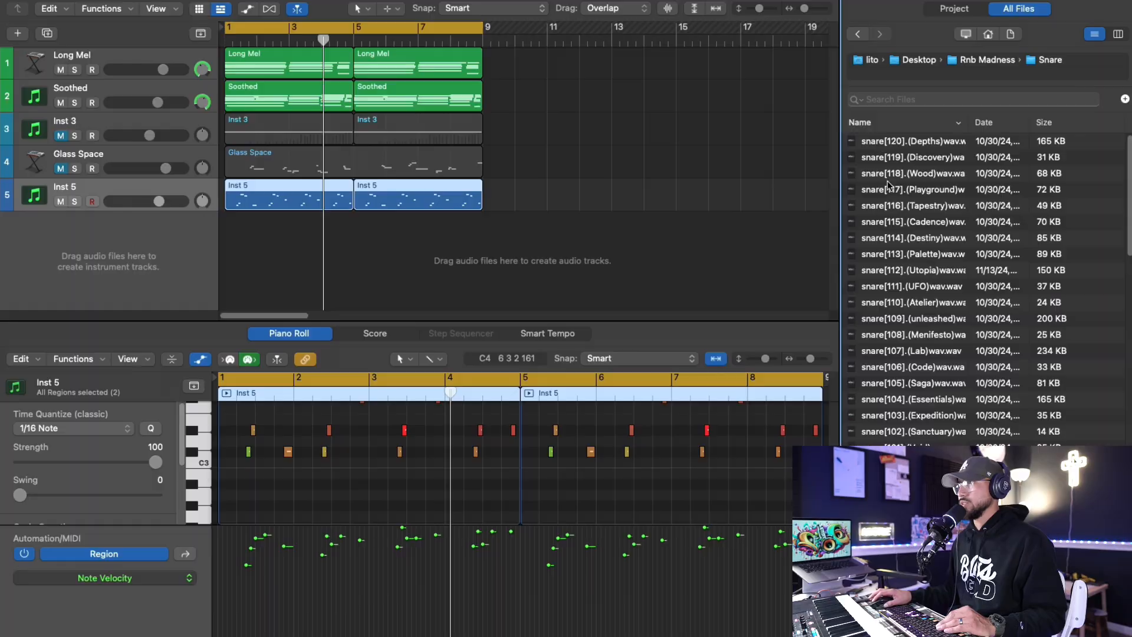
# Audition samples in the Snare folder and load snare[102].(Sanctuary)wav onto a new Quick Sampler track below Inst 5.
pyautogui.click(916, 242)
pyautogui.press('Down')
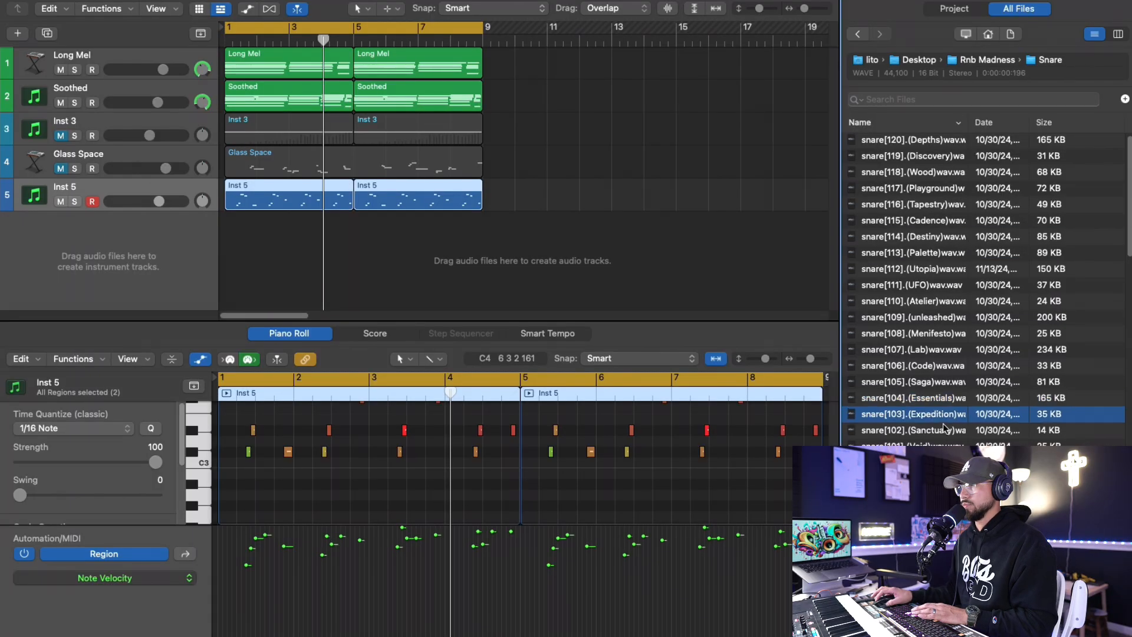
pyautogui.press('Down')
pyautogui.press('Up')
pyautogui.moveTo(938, 431); pyautogui.dragTo(179, 200)
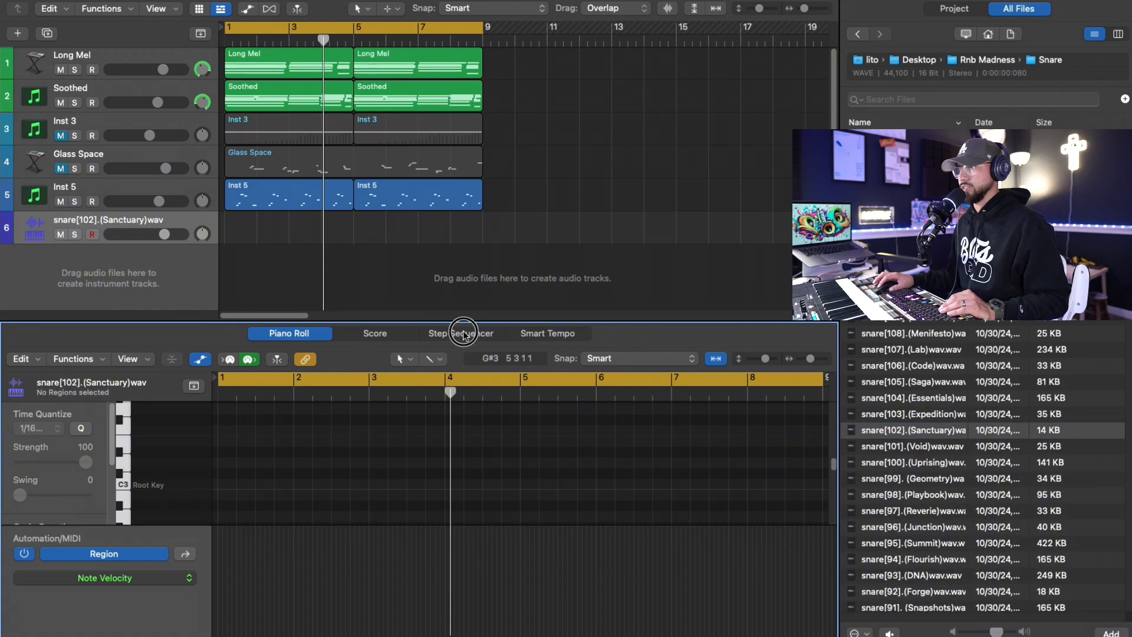
# Create a 32-step Step Sequencer pattern for the snare track with hits on steps 9 and 25.
pyautogui.click(464, 335)
pyautogui.click(790, 384)
pyautogui.click(779, 425)
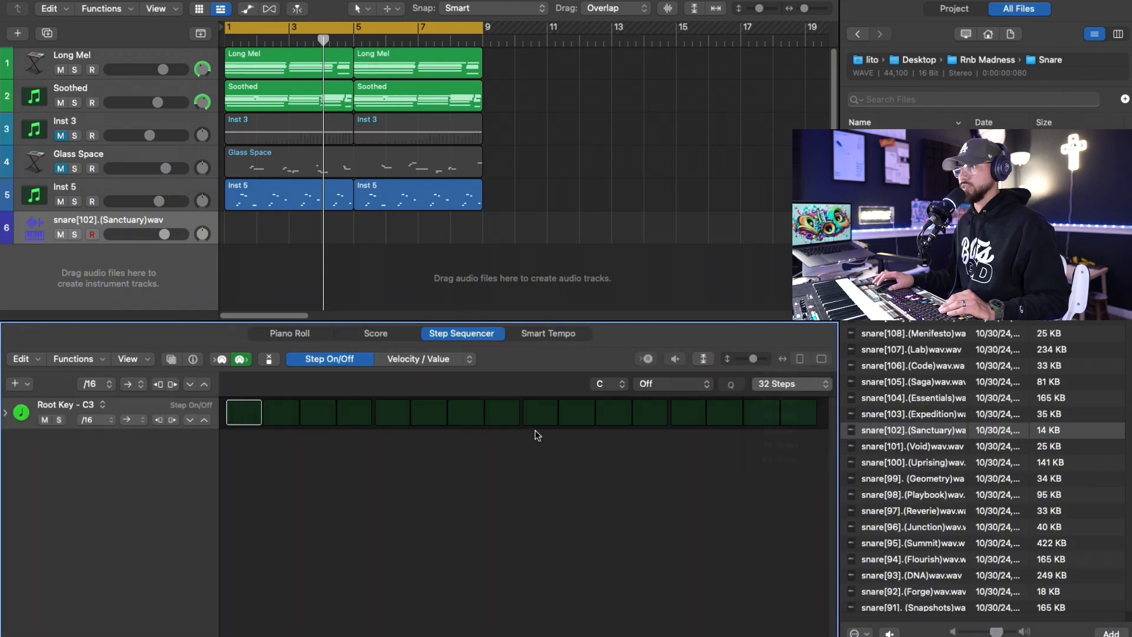
pyautogui.press('space')
pyautogui.click(380, 413)
pyautogui.click(671, 413)
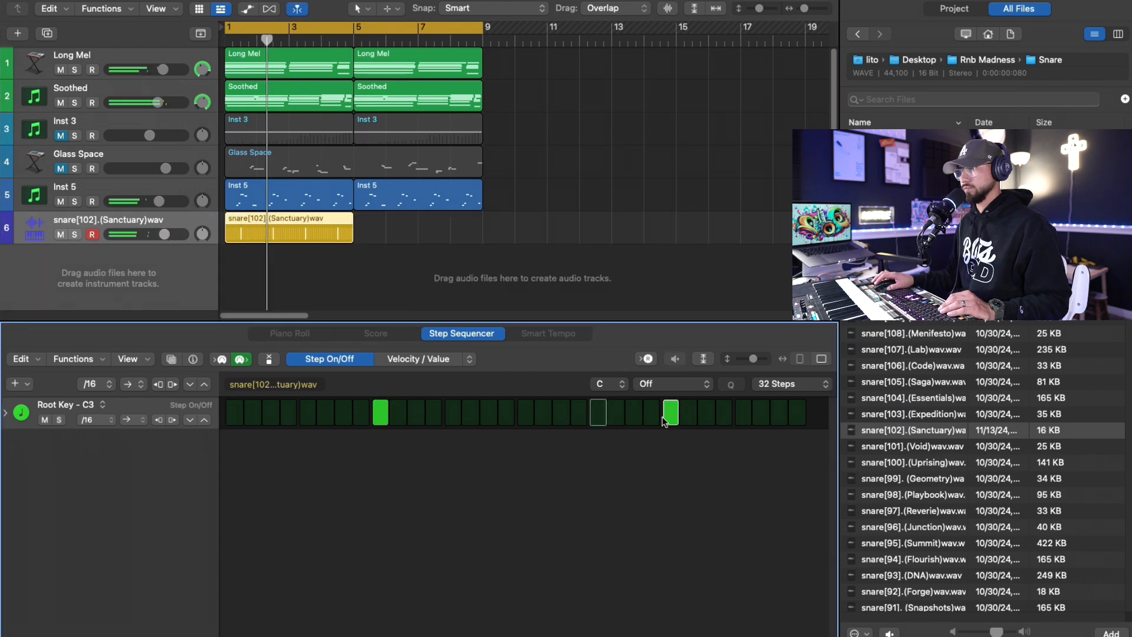
# Audition other snares and replace the snare track's sample with snare[99]. (Geometry)wav during playback.
pyautogui.click(910, 447)
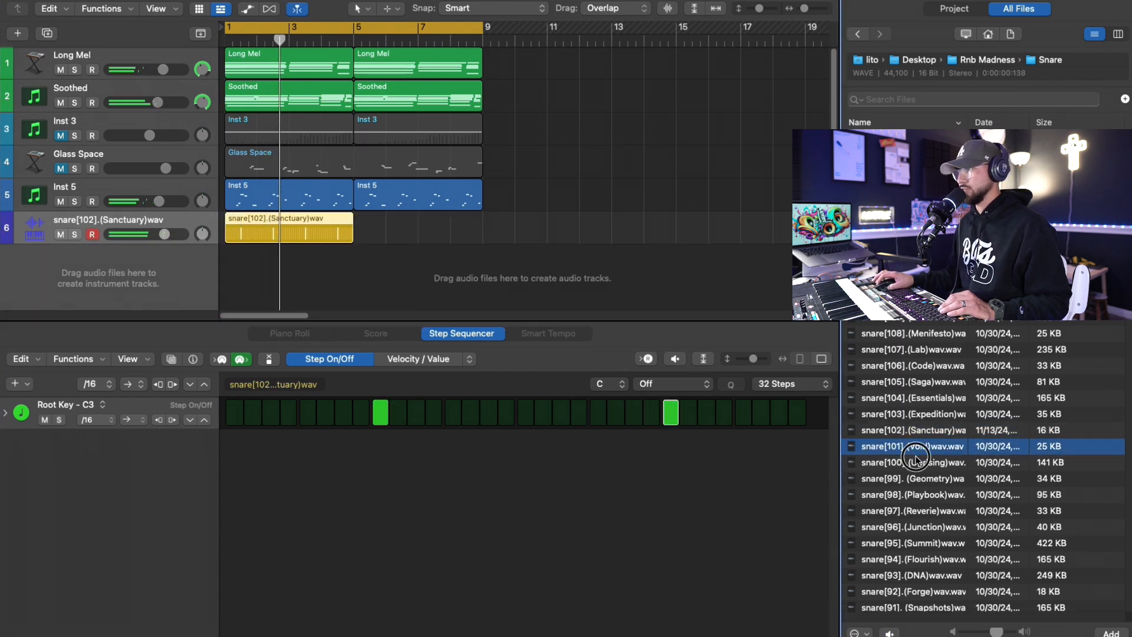
pyautogui.click(917, 462)
pyautogui.click(923, 479)
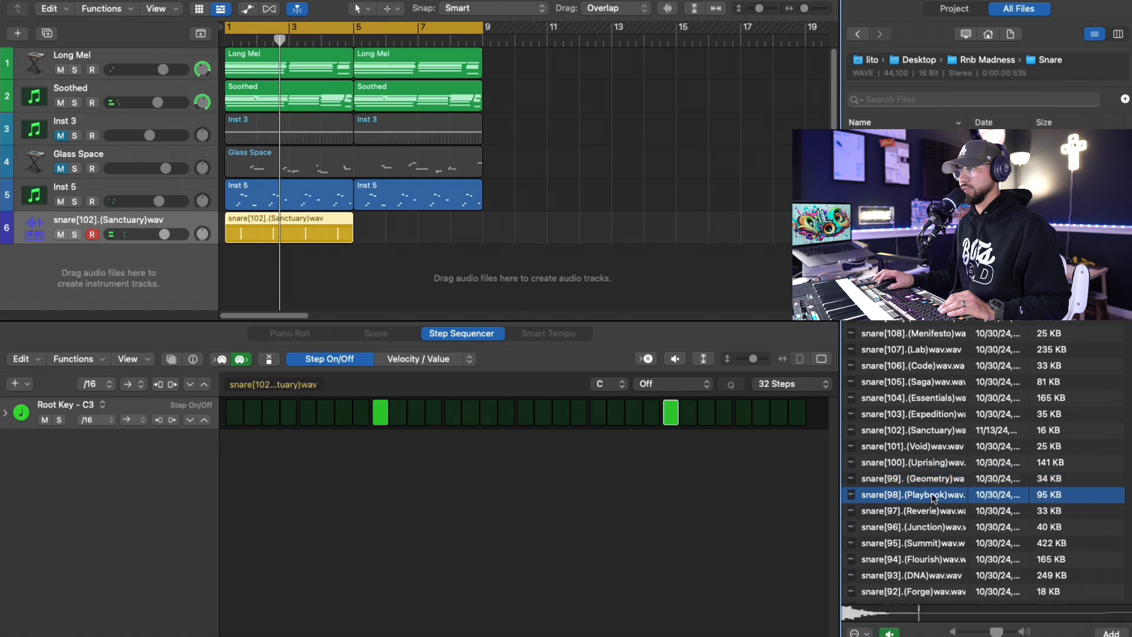
pyautogui.moveTo(924, 481); pyautogui.dragTo(106, 244)
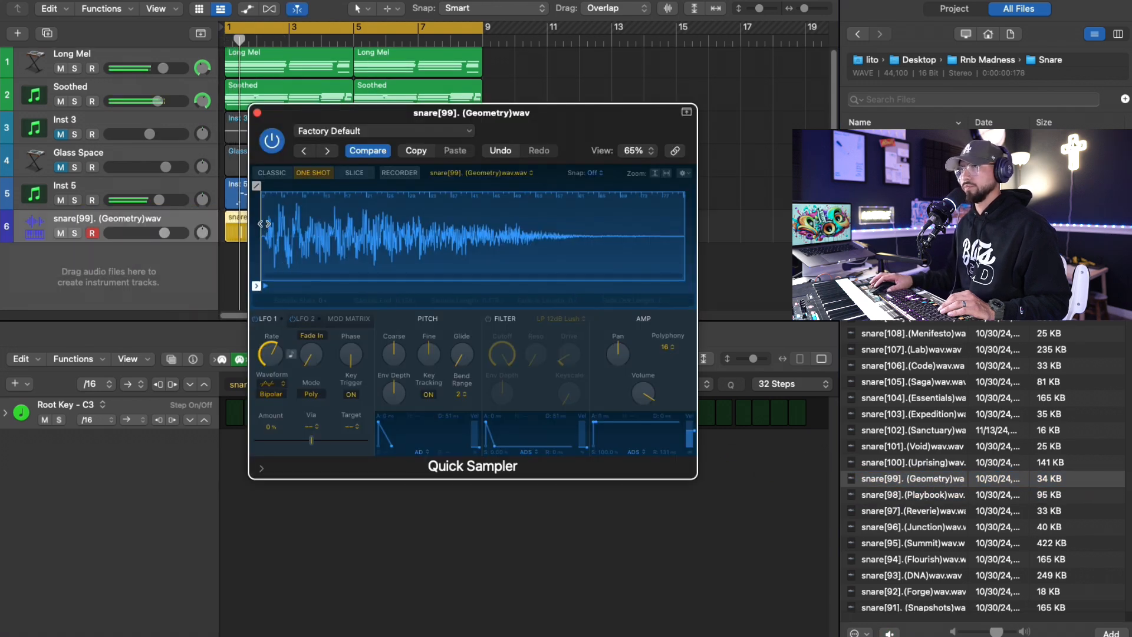
pyautogui.click(257, 113)
pyautogui.moveTo(164, 233); pyautogui.dragTo(165, 236)
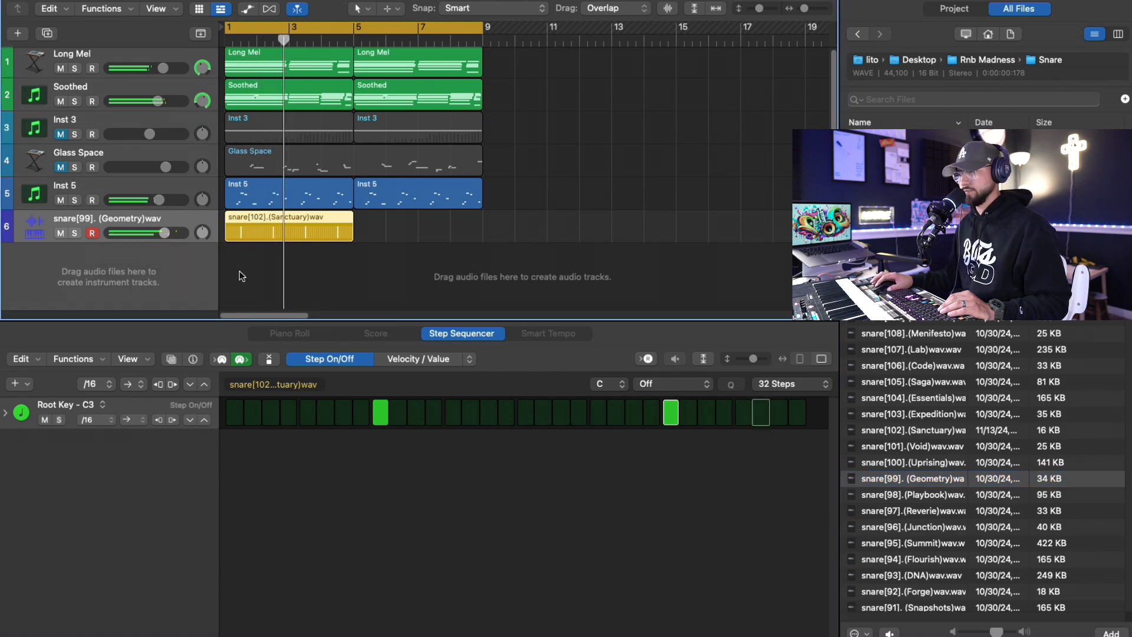
# Compare more snare samples and swap the snare track's sound for snare[95].(Summit)wav.
pyautogui.click(913, 494)
pyautogui.scroll(-3, 934, 441)
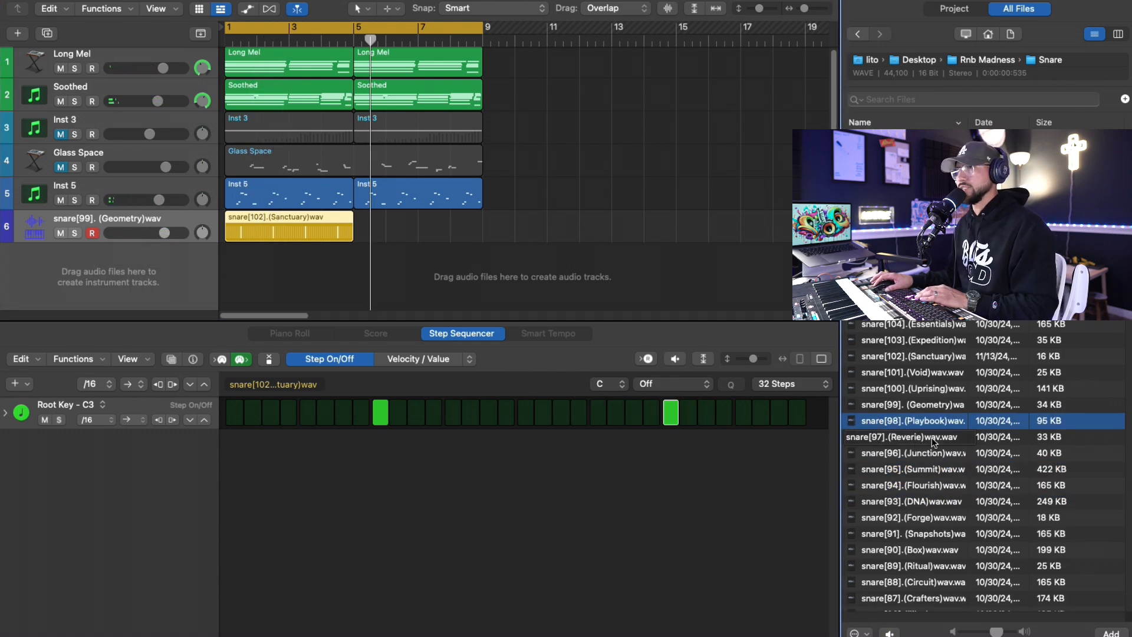
pyautogui.click(934, 468)
pyautogui.click(934, 484)
pyautogui.click(934, 469)
pyautogui.moveTo(934, 468); pyautogui.dragTo(159, 252)
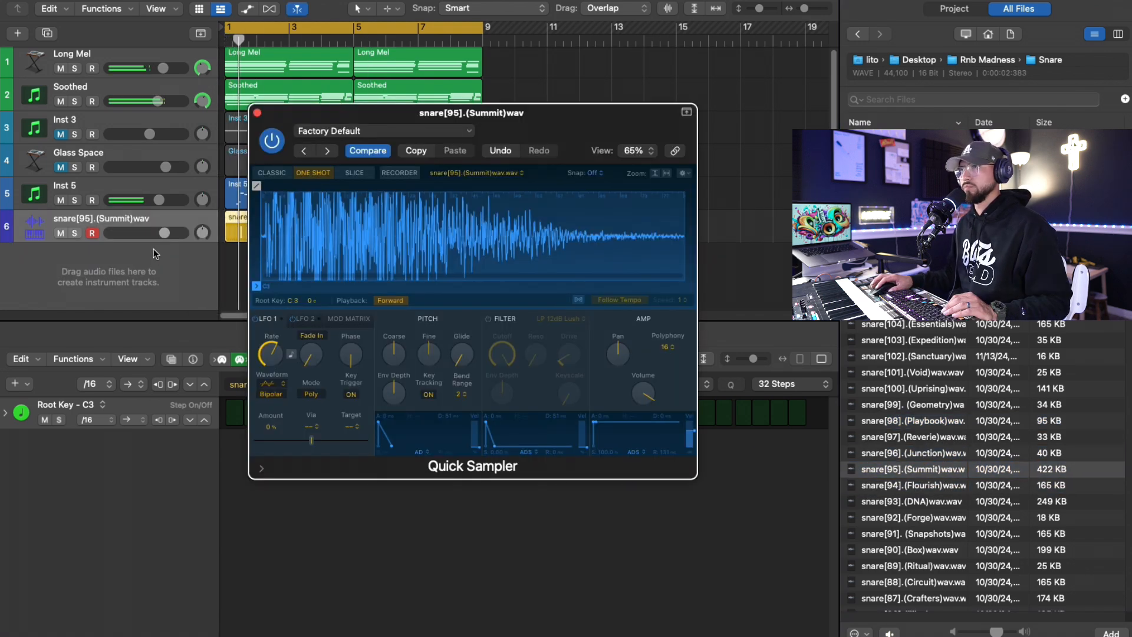
pyautogui.click(258, 113)
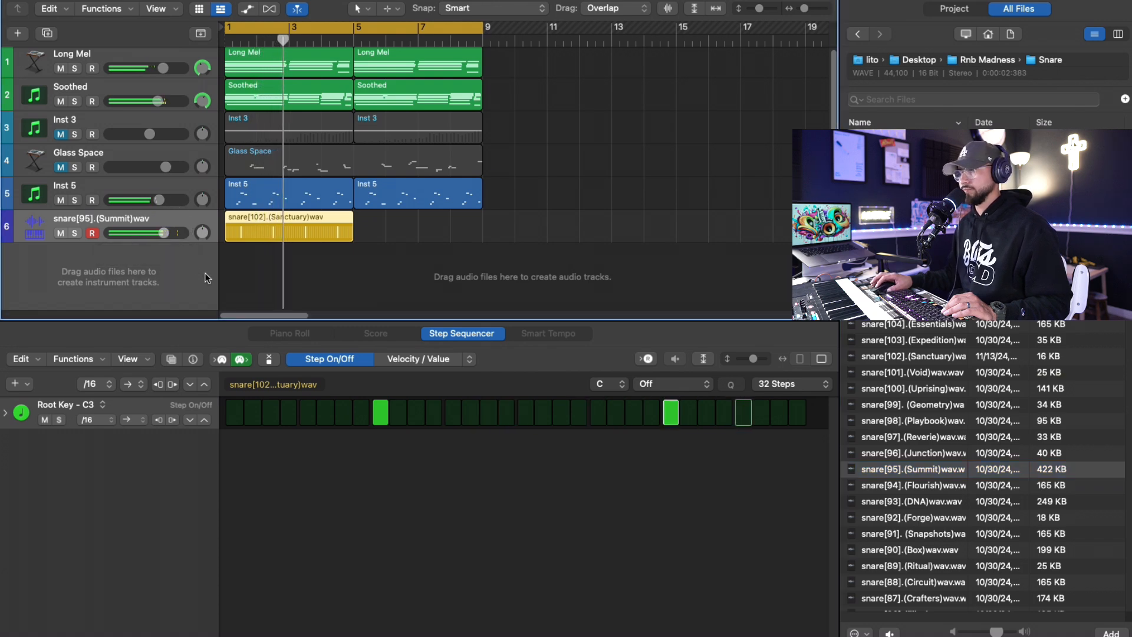
# Audition snares further down the folder and load snare[84].(Horizon)wav into the snare track's sampler.
pyautogui.click(923, 501)
pyautogui.click(924, 518)
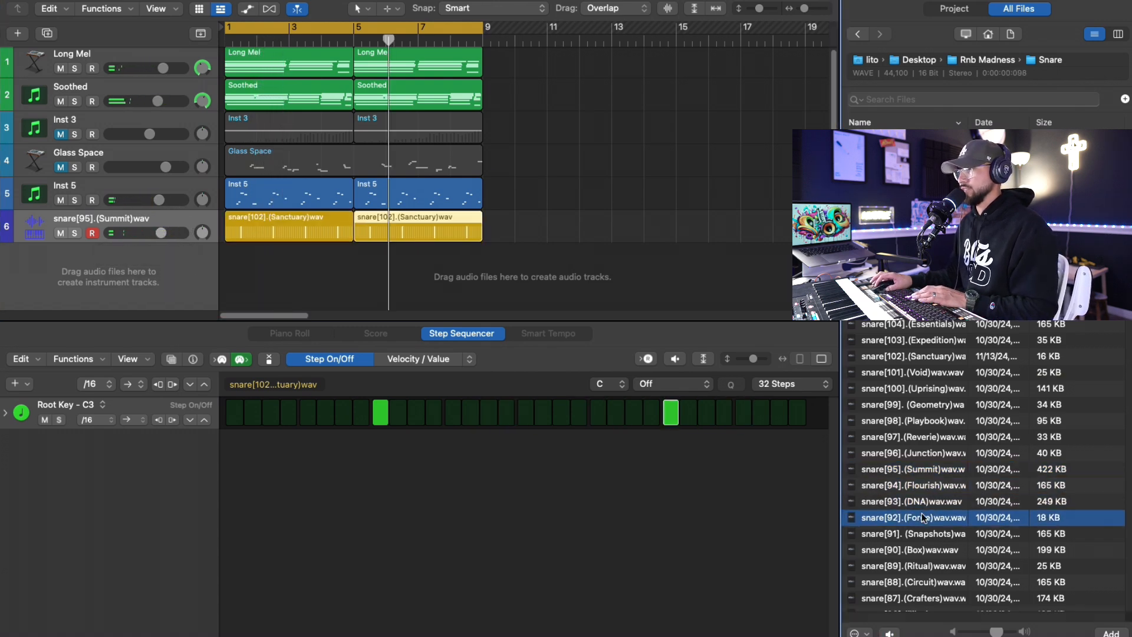
pyautogui.scroll(-5, 933, 481)
pyautogui.click(933, 470)
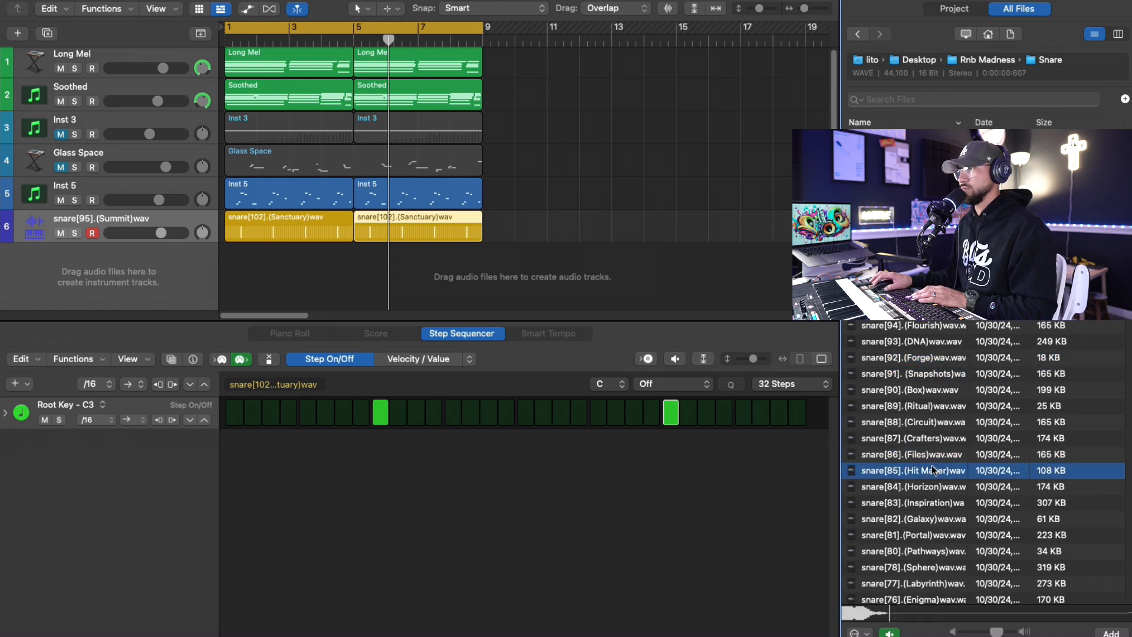
pyautogui.click(944, 487)
pyautogui.moveTo(950, 490); pyautogui.dragTo(195, 247)
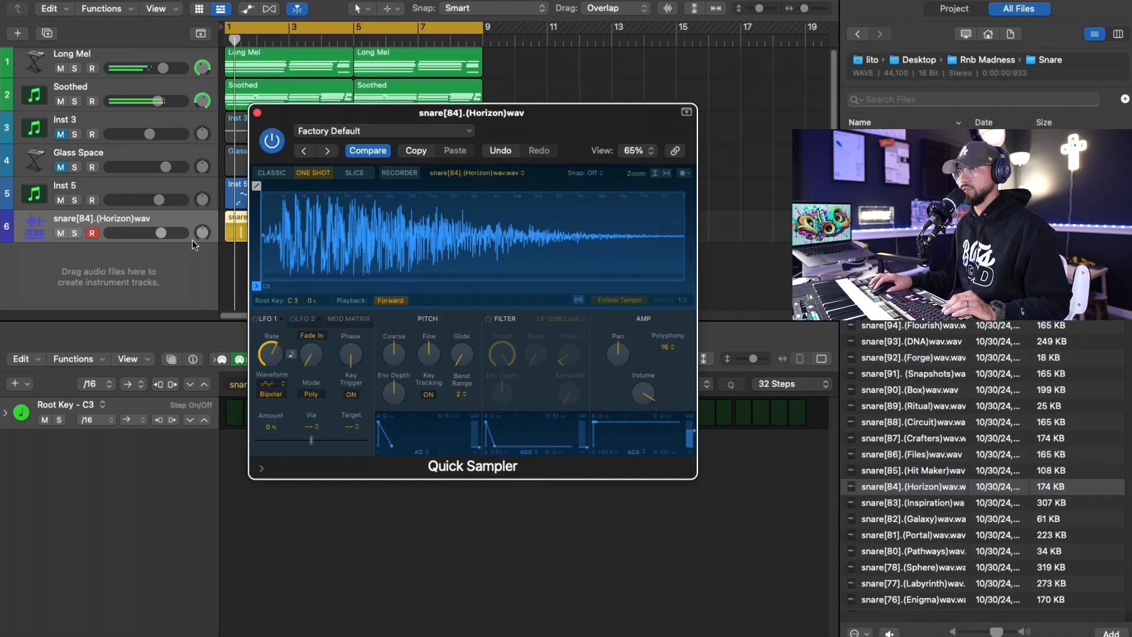
pyautogui.click(257, 113)
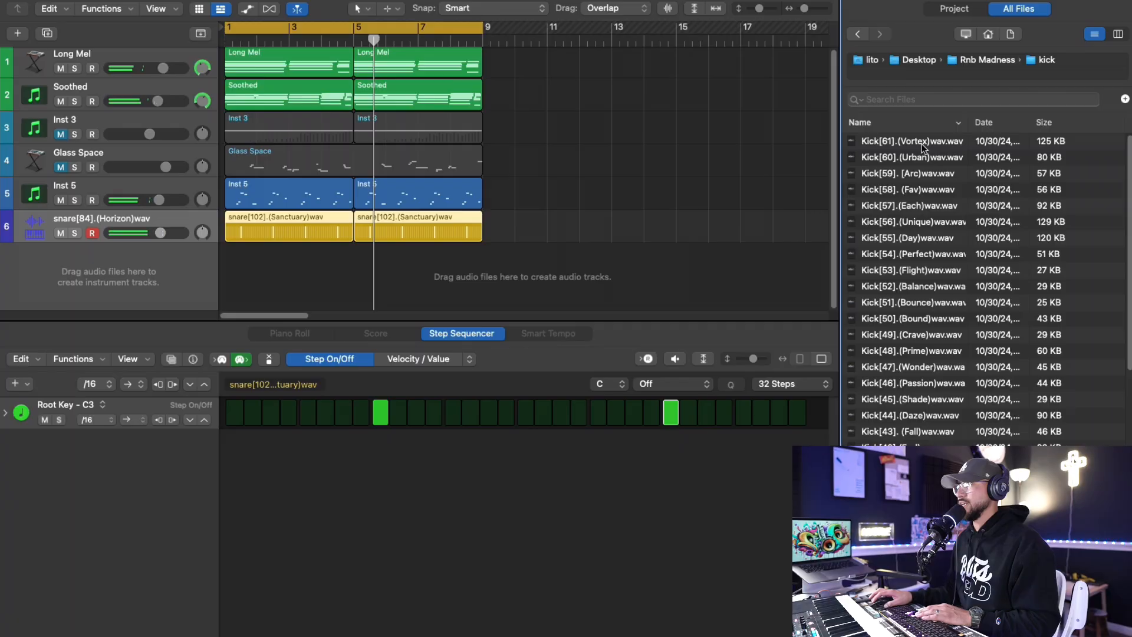
# Audition the first samples in the kick folder and load Kick[60].(Urban)wav onto a new Quick Sampler track.
pyautogui.click(923, 145)
pyautogui.click(924, 159)
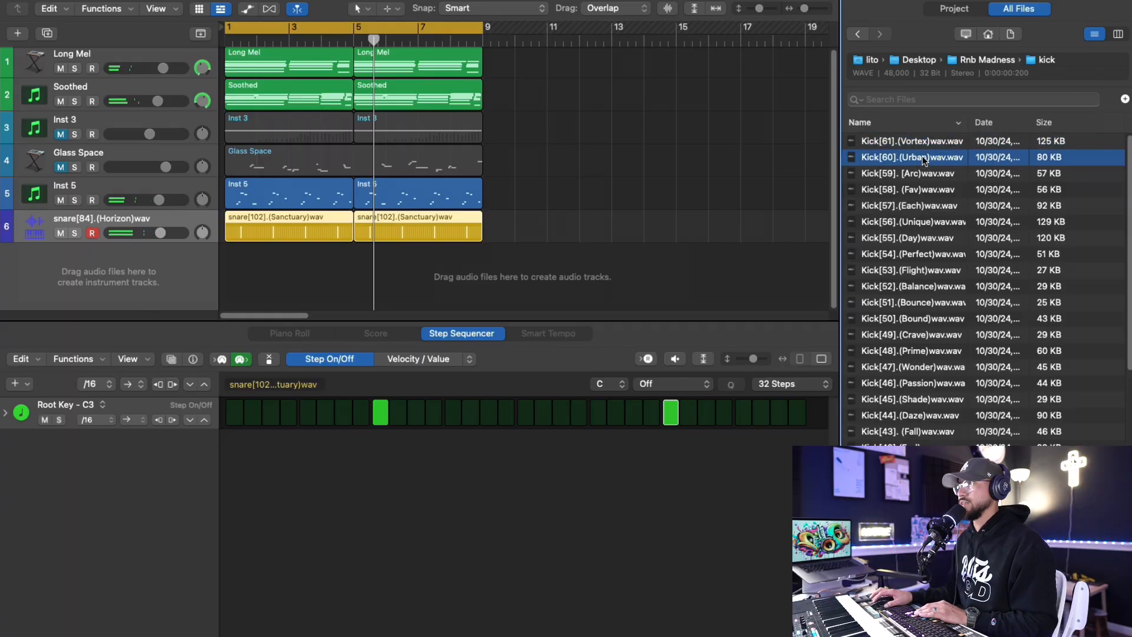
pyautogui.click(922, 175)
pyautogui.click(925, 160)
pyautogui.click(930, 172)
pyautogui.click(934, 163)
pyautogui.moveTo(934, 166); pyautogui.dragTo(162, 200)
pyautogui.moveTo(163, 201); pyautogui.dragTo(163, 201)
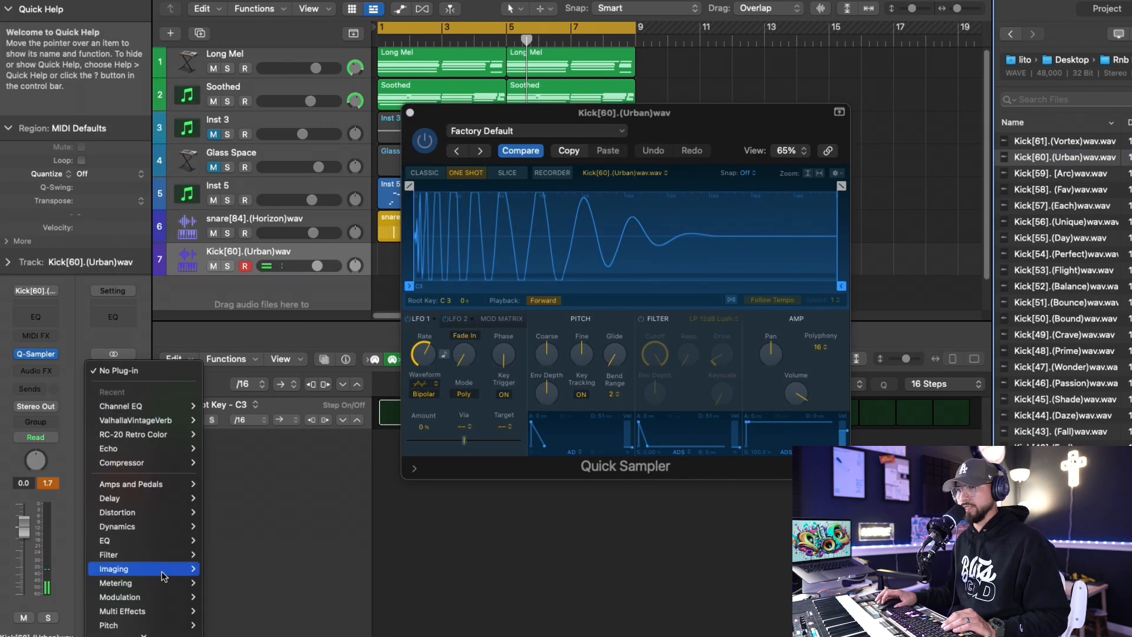
# Insert KNOCK Clipper on the Stereo Out and record a four-bar kick pattern on the Kick[60].(Urban)wav track.
pyautogui.moveTo(164, 577)
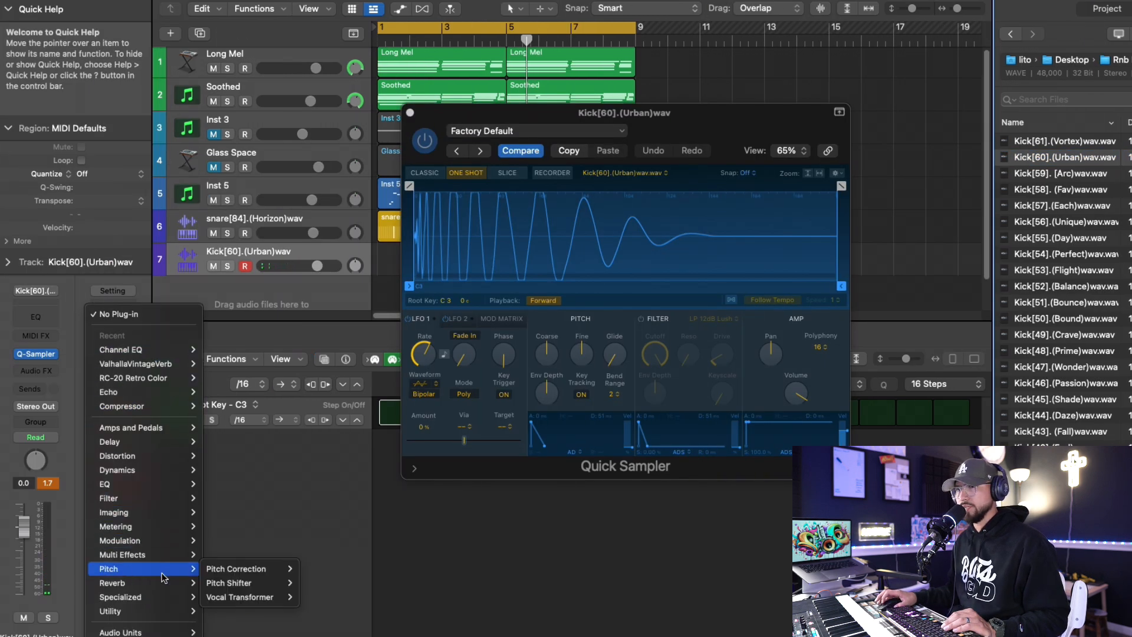
pyautogui.click(404, 533)
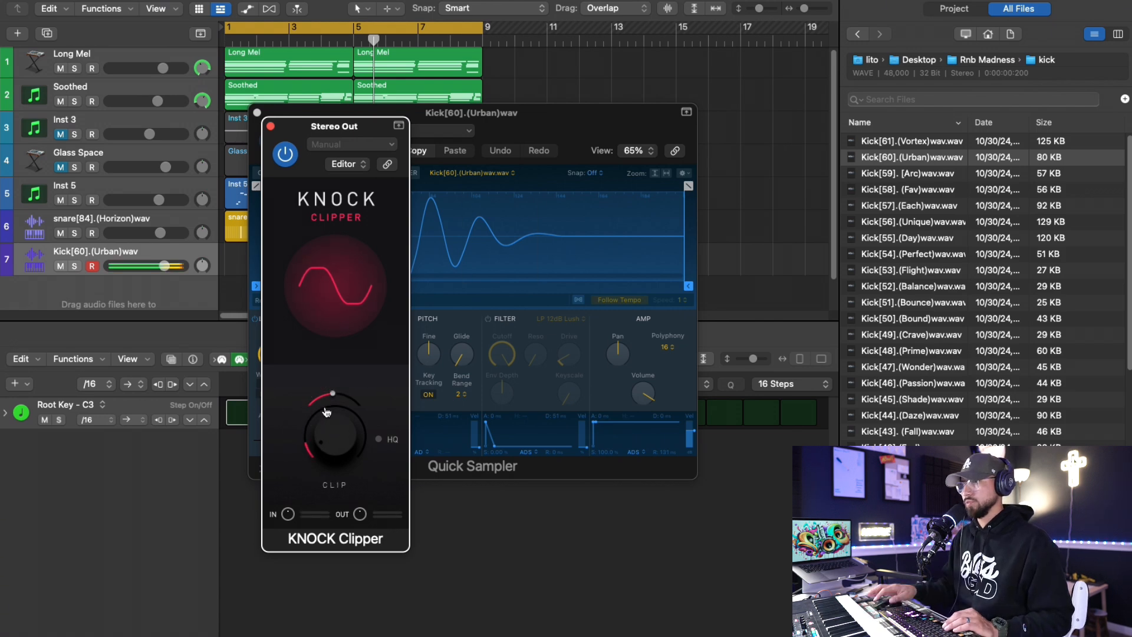
pyautogui.press('r')
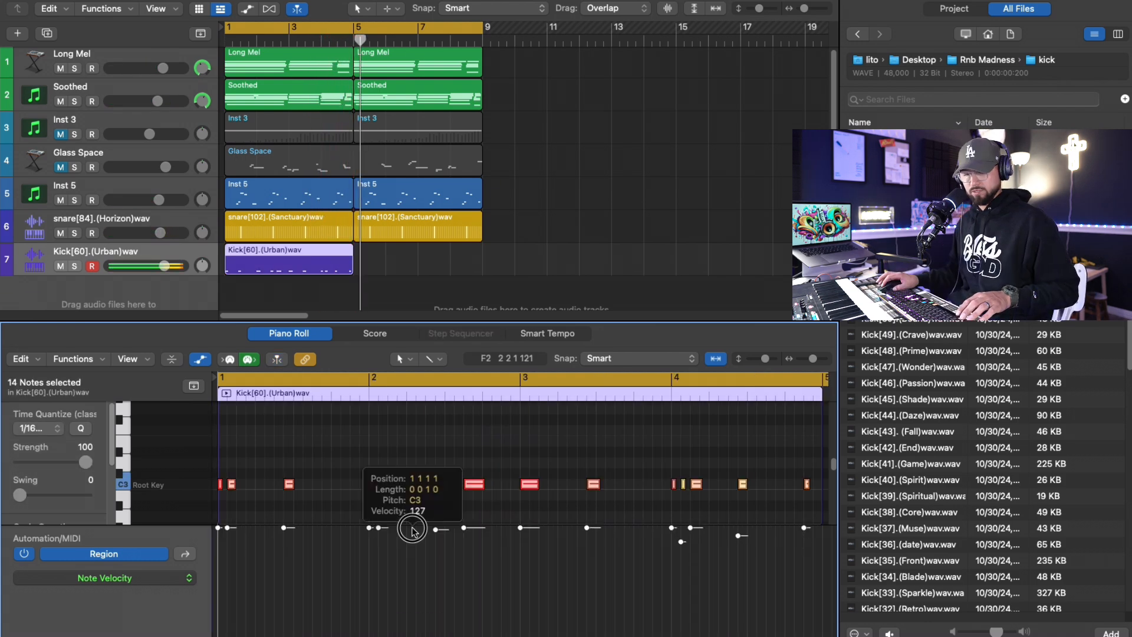
# Raise all selected kick notes to velocity 127 and fine-tune the kick track's volume during playback.
pyautogui.moveTo(412, 531); pyautogui.dragTo(420, 520)
pyautogui.press('space')
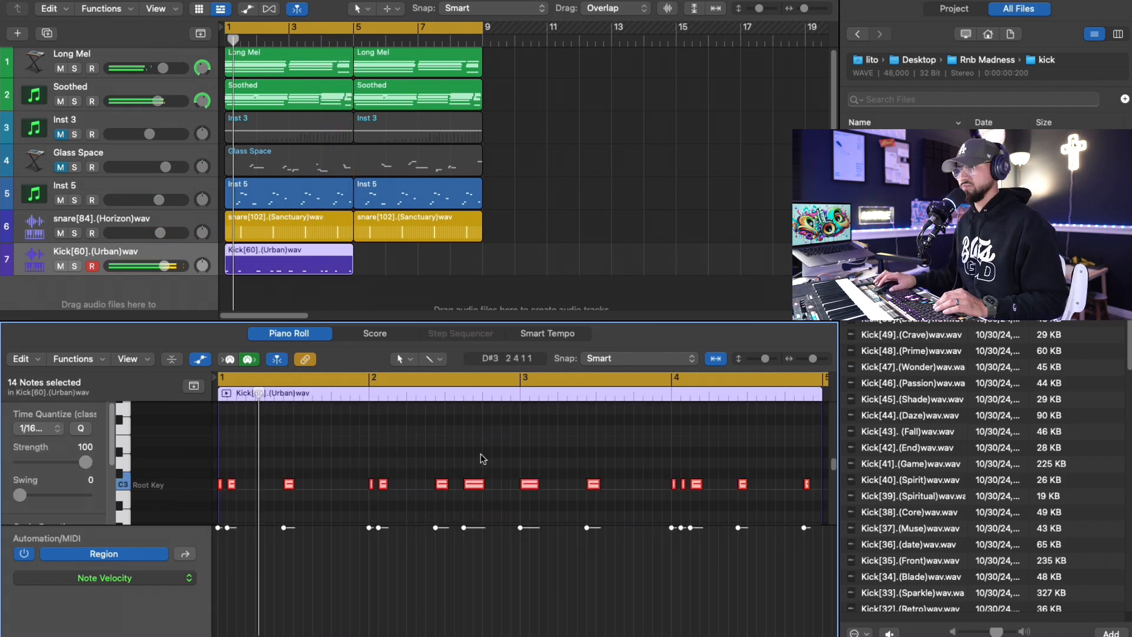
pyautogui.moveTo(164, 266); pyautogui.dragTo(164, 266)
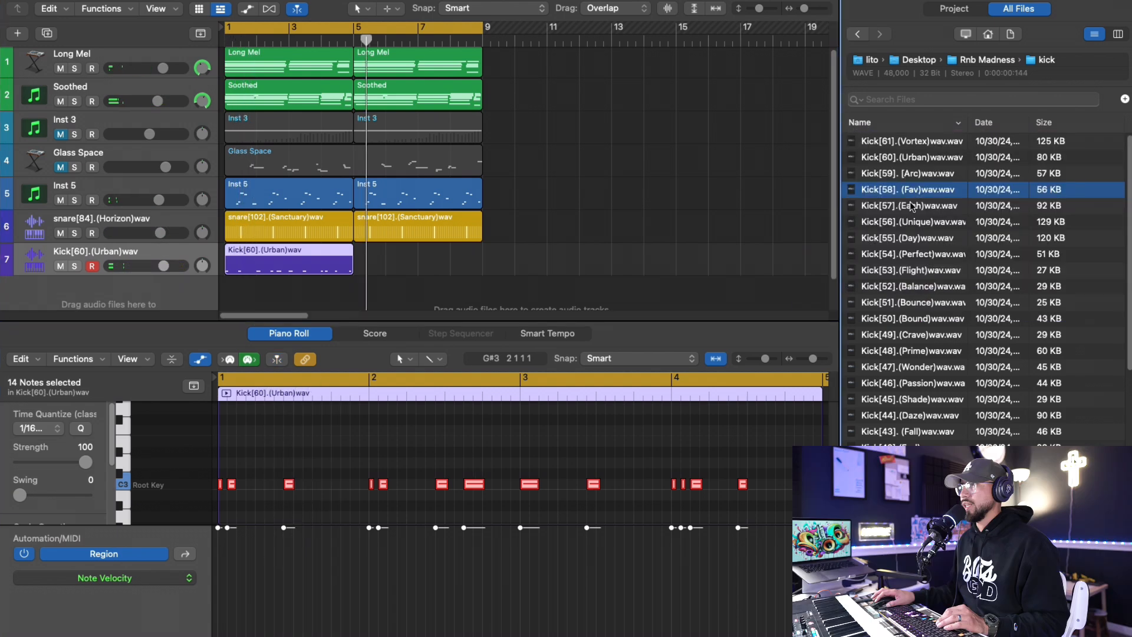
# Audition more kick samples and replace the kick track's sound with Kick[55].(Day)wav.
pyautogui.click(911, 209)
pyautogui.click(915, 223)
pyautogui.click(923, 239)
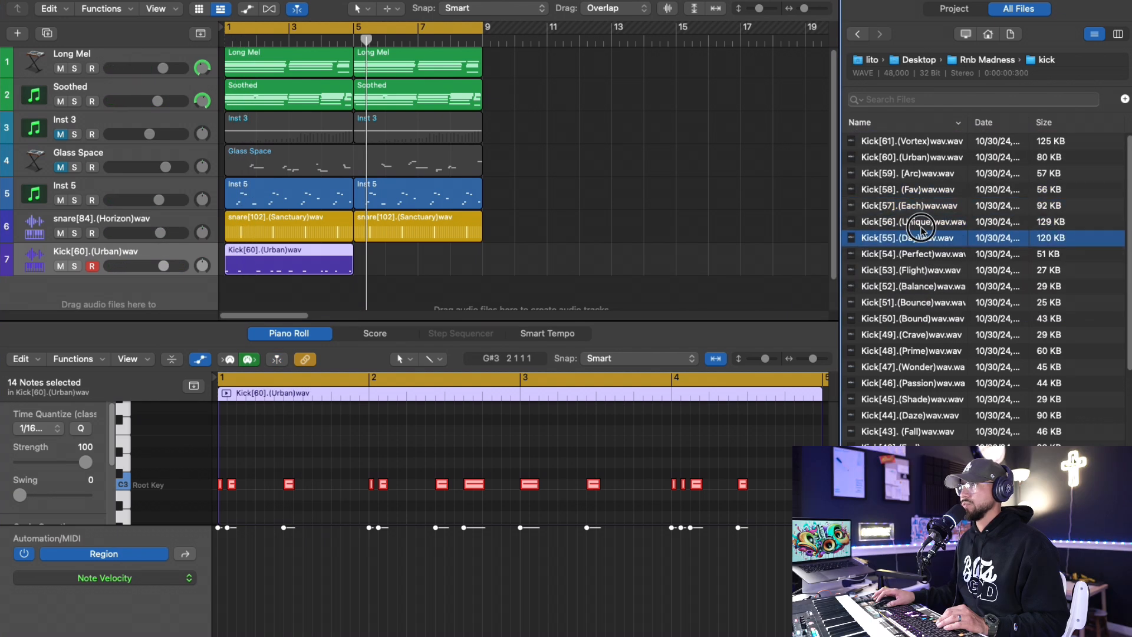
pyautogui.click(921, 227)
pyautogui.click(919, 255)
pyautogui.moveTo(917, 238); pyautogui.dragTo(166, 265)
pyautogui.moveTo(165, 264); pyautogui.dragTo(162, 277)
pyautogui.press('space')
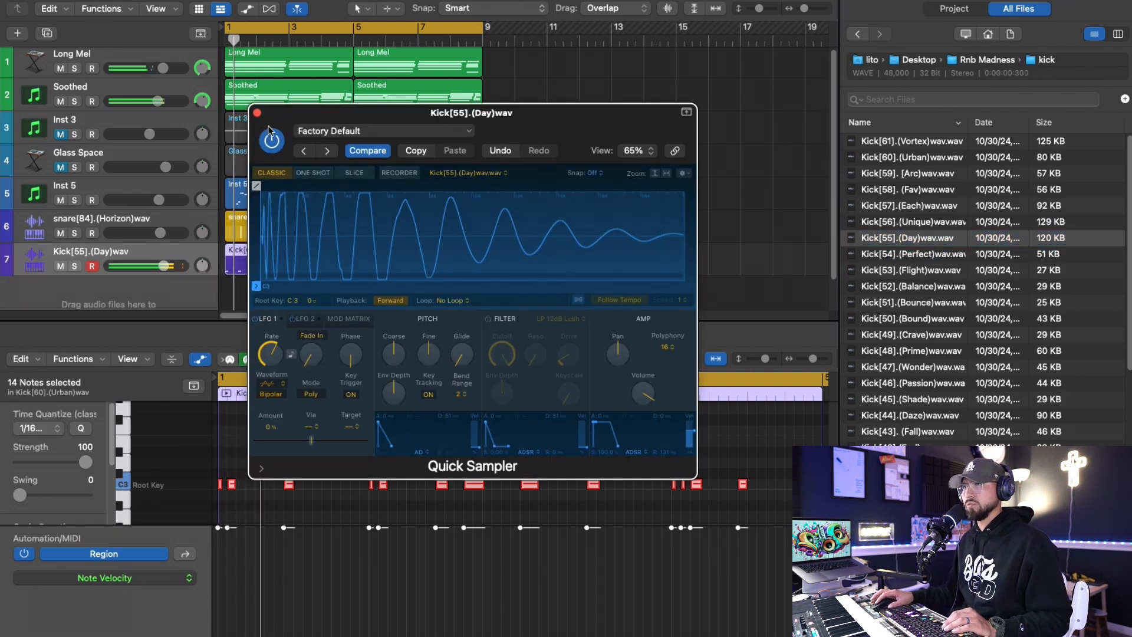
pyautogui.click(257, 111)
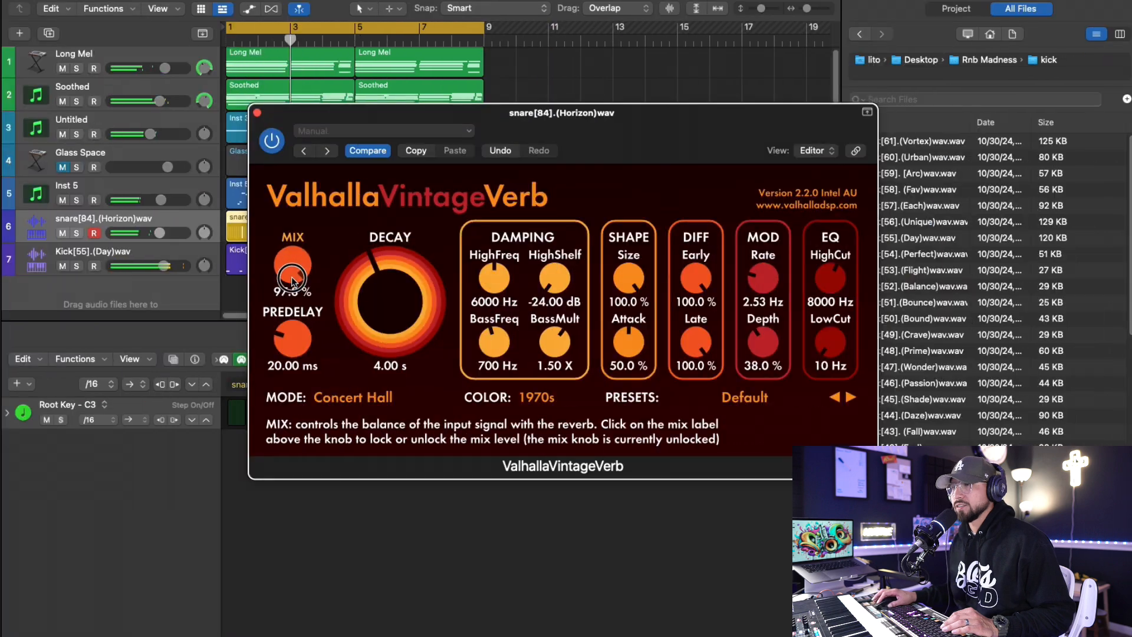
# Set the snare's ValhallaVintageVerb to Dirty Plate mode with the mix at about 2.2%.
pyautogui.moveTo(292, 280); pyautogui.dragTo(297, 377)
pyautogui.click(355, 406)
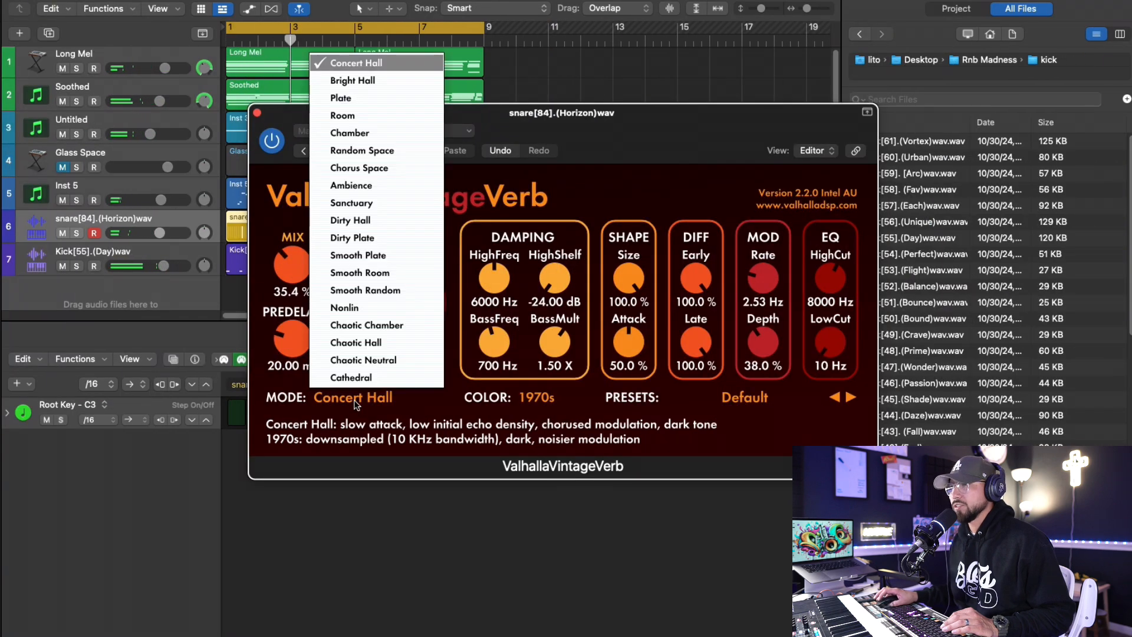
pyautogui.click(387, 232)
pyautogui.moveTo(307, 275); pyautogui.dragTo(296, 317)
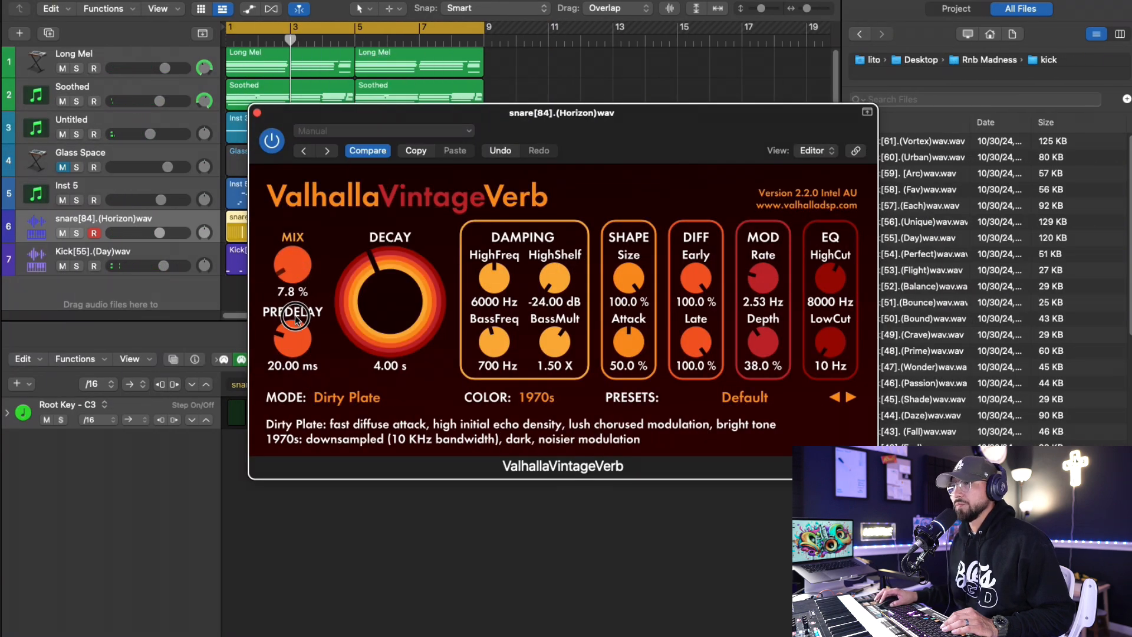
pyautogui.press('space')
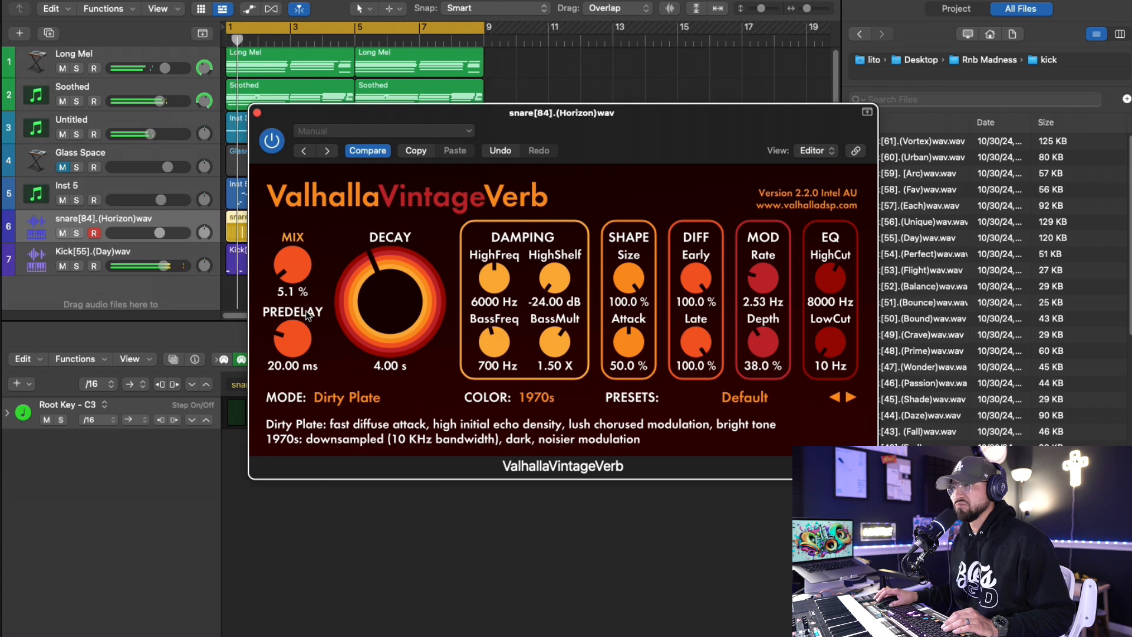
pyautogui.moveTo(291, 279); pyautogui.dragTo(290, 282)
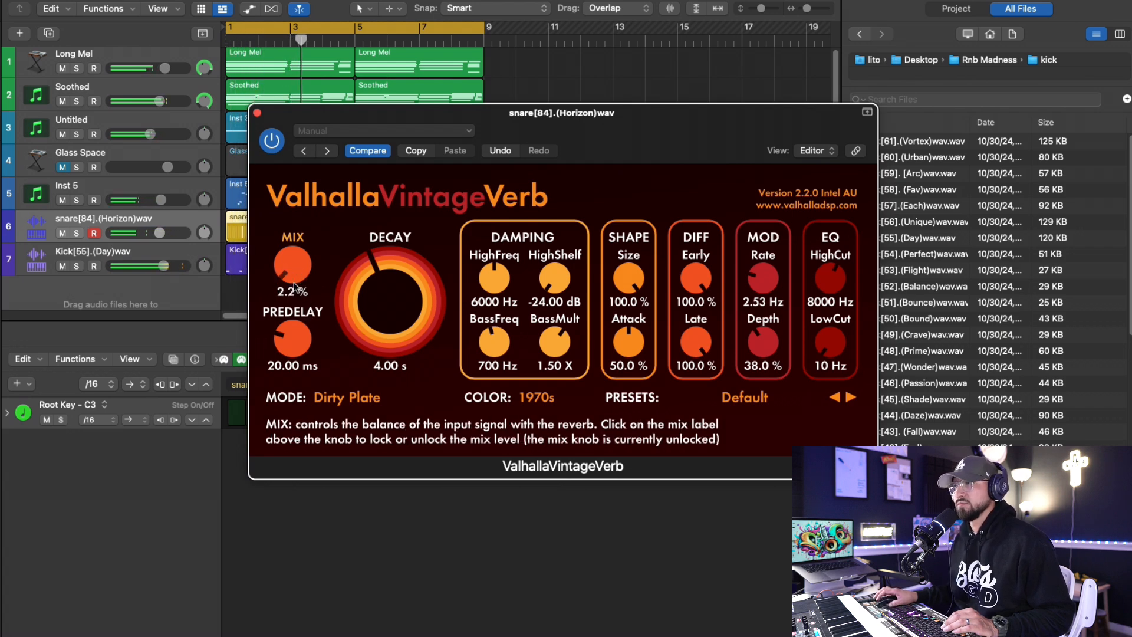
pyautogui.click(257, 112)
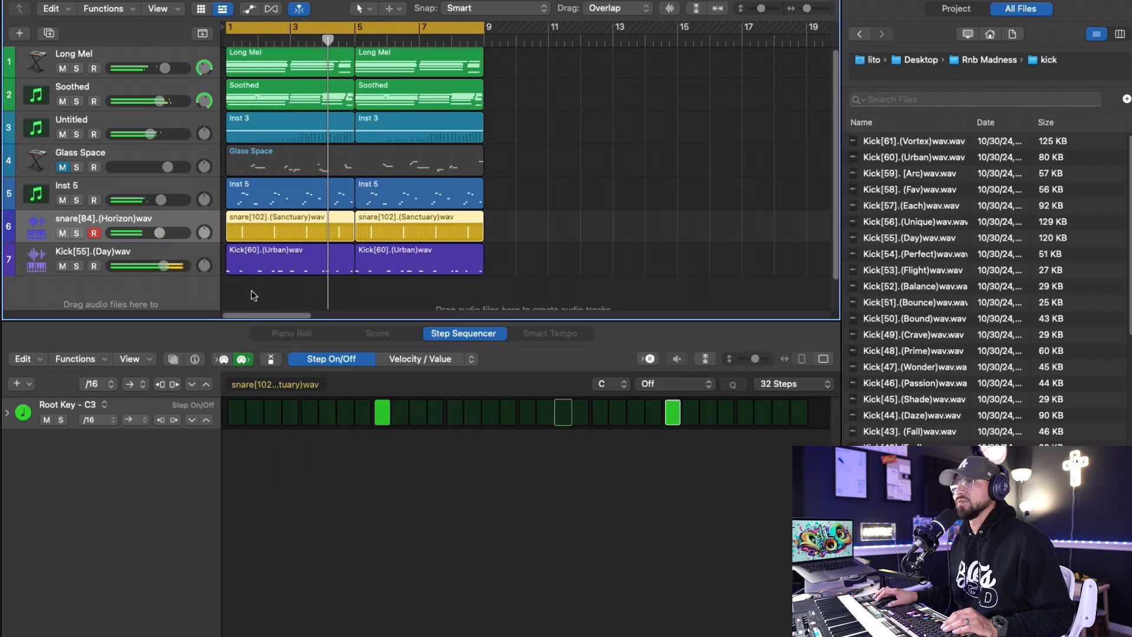
# Add a Channel EQ to the kick track and shape a 48 dB/Oct low cut on its lowest frequencies.
pyautogui.click(162, 257)
pyautogui.press('i')
pyautogui.click(39, 312)
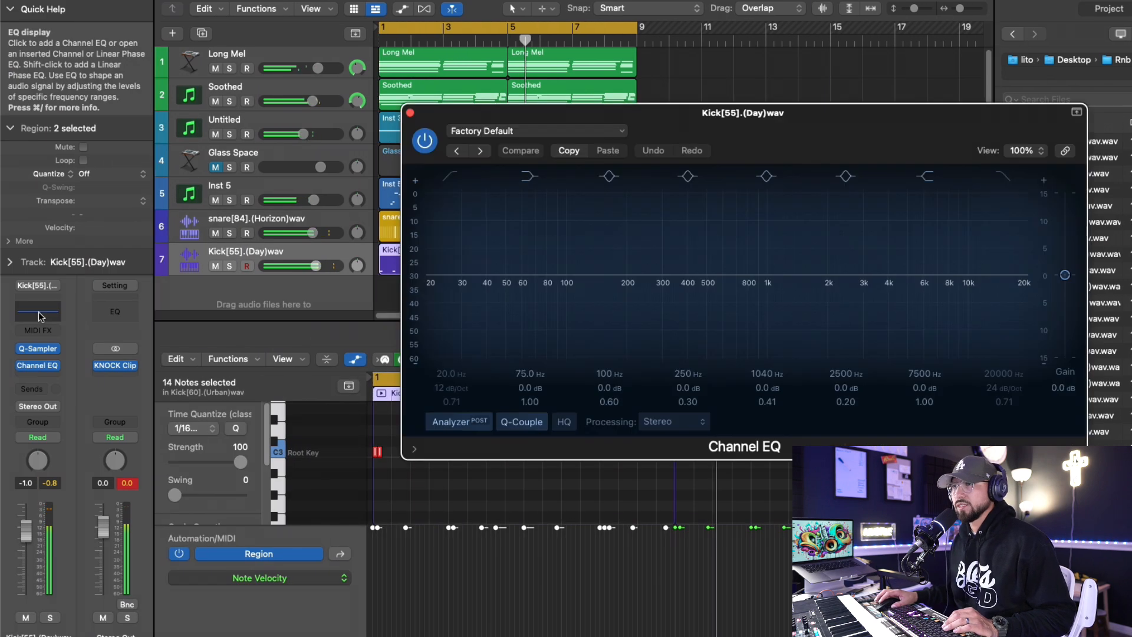
pyautogui.click(450, 176)
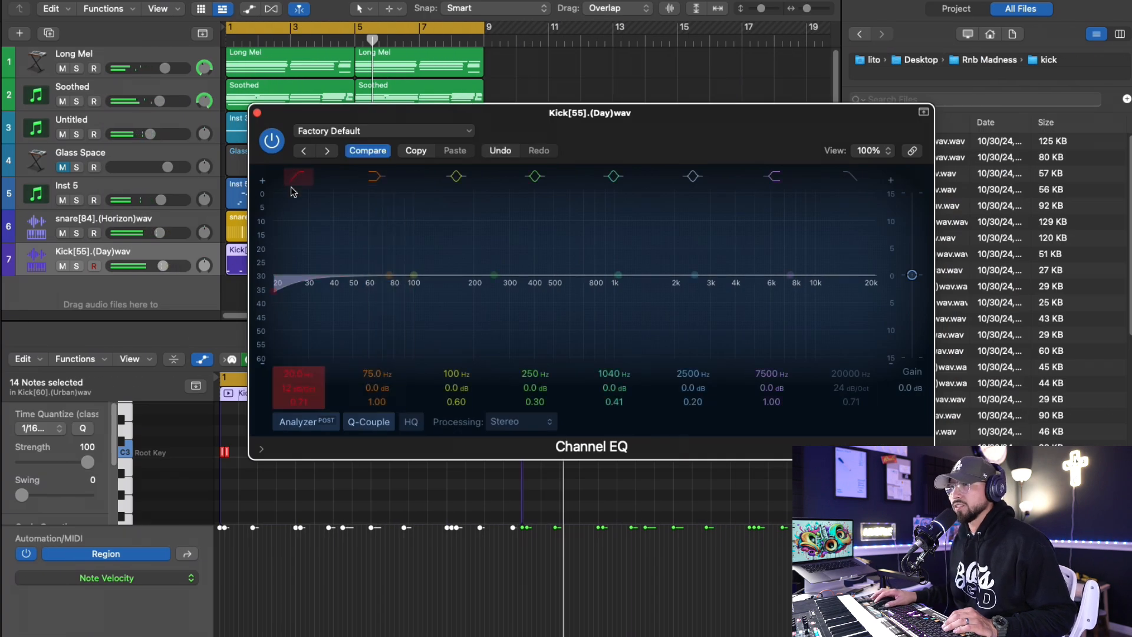
pyautogui.moveTo(438, 291); pyautogui.dragTo(518, 300)
pyautogui.moveTo(356, 291); pyautogui.dragTo(321, 293)
pyautogui.press('space')
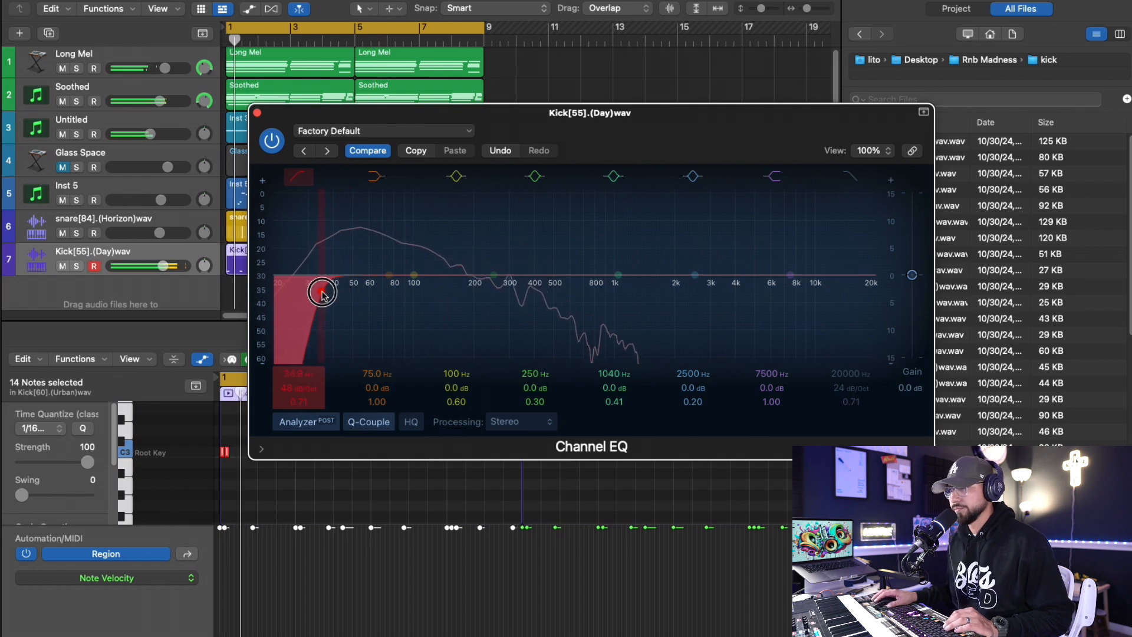
# Boost the kick by about 2.2 dB around 84.5 Hz with Q 1.40, and set the low cut to about 32.8 Hz.
pyautogui.moveTo(414, 275); pyautogui.dragTo(412, 269)
pyautogui.moveTo(456, 388); pyautogui.dragTo(458, 379)
pyautogui.moveTo(411, 262); pyautogui.dragTo(404, 263)
pyautogui.moveTo(324, 288); pyautogui.dragTo(317, 291)
pyautogui.moveTo(401, 264); pyautogui.dragTo(392, 265)
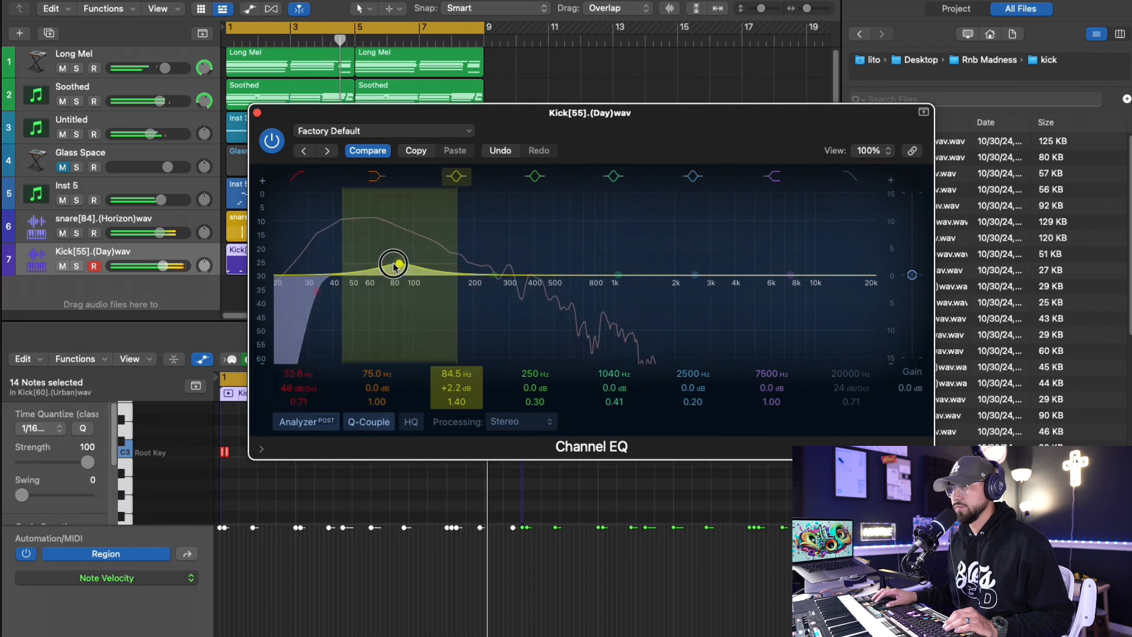
pyautogui.click(257, 113)
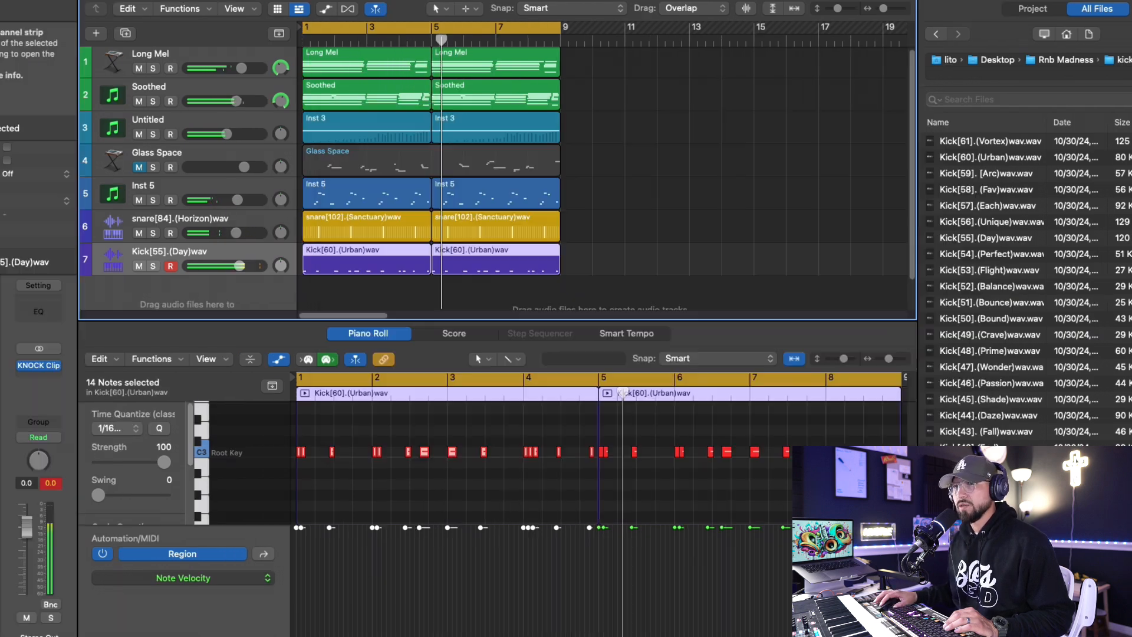
# Insert the stereo KNOCK plug-in from Plugins That Knock after the EQ on the kick track.
pyautogui.click(38, 369)
pyautogui.moveTo(116, 485)
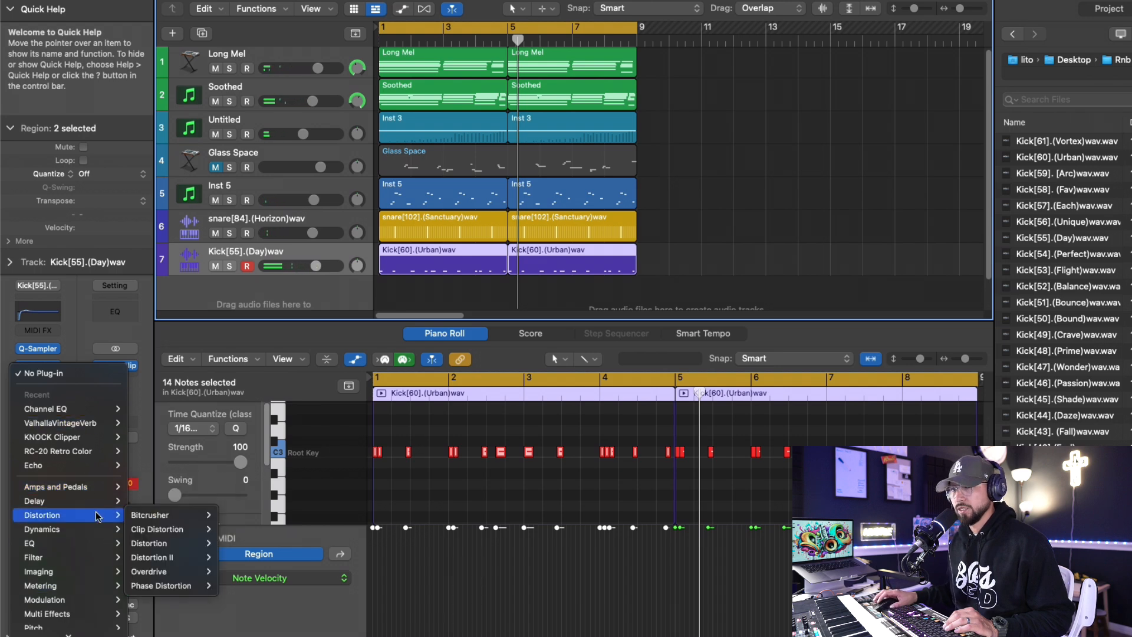
pyautogui.moveTo(77, 634)
pyautogui.moveTo(166, 519)
pyautogui.moveTo(259, 517)
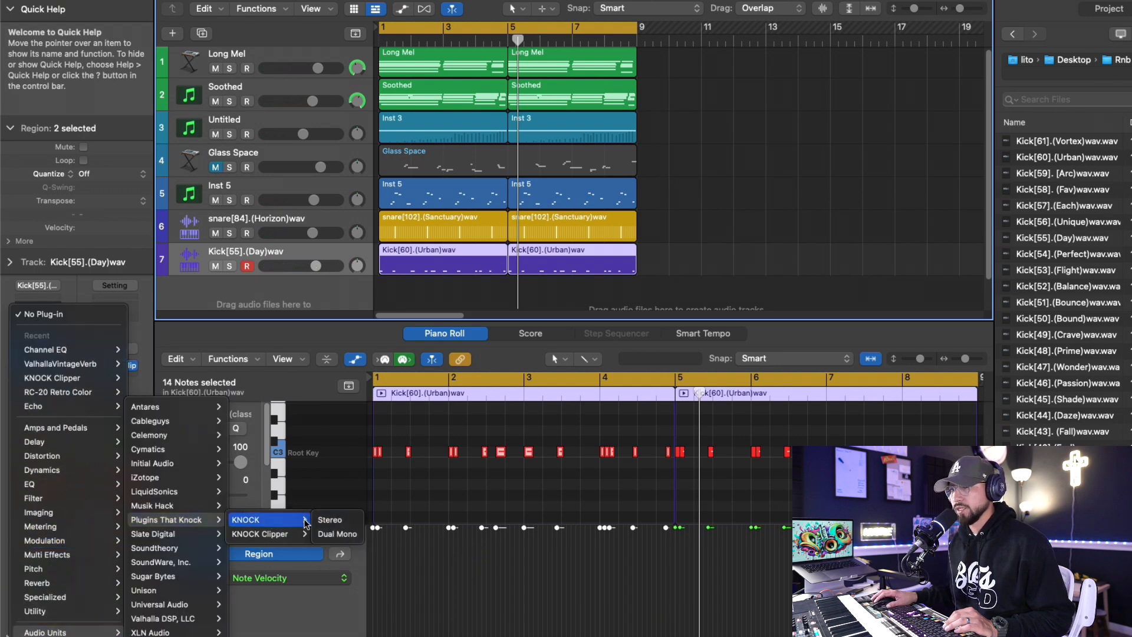
pyautogui.click(330, 517)
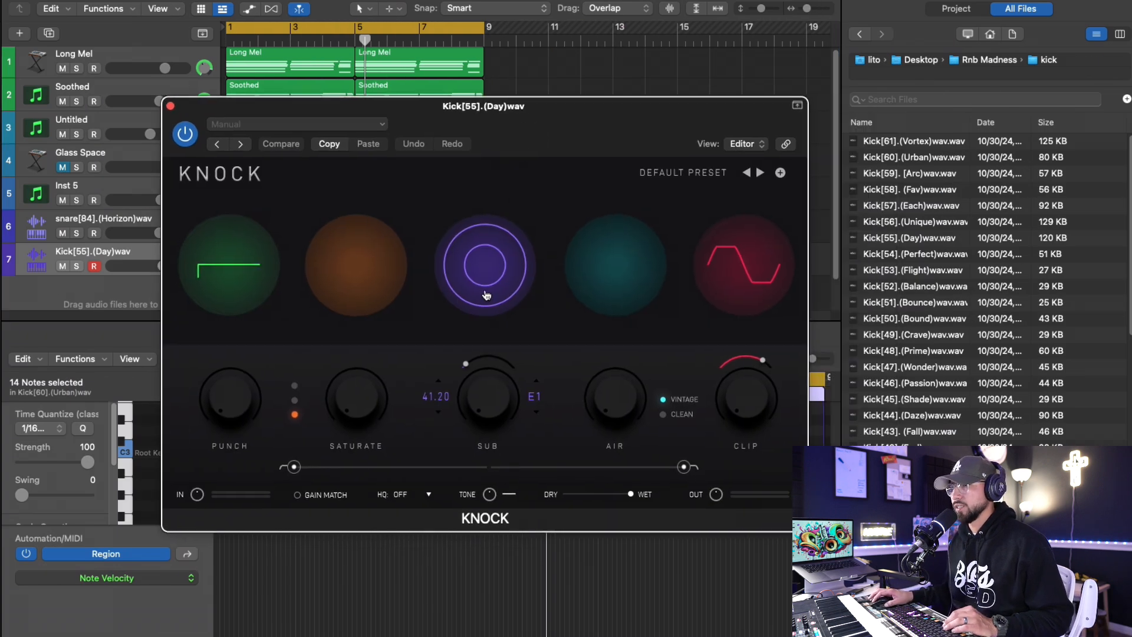
# Add a little Punch and Saturate in KNOCK and adjust its Clip amount while the beat plays.
pyautogui.moveTo(227, 406)
pyautogui.mouseDown()
pyautogui.moveTo(223, 383)
pyautogui.moveTo(224, 418)
pyautogui.mouseUp()
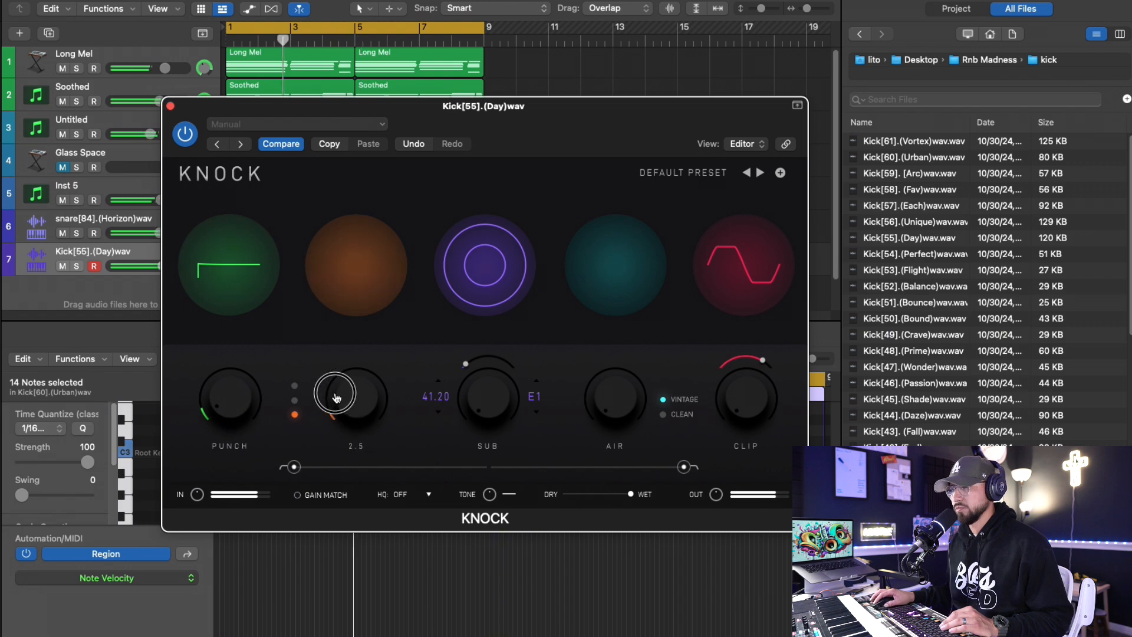
pyautogui.moveTo(337, 398); pyautogui.dragTo(336, 401)
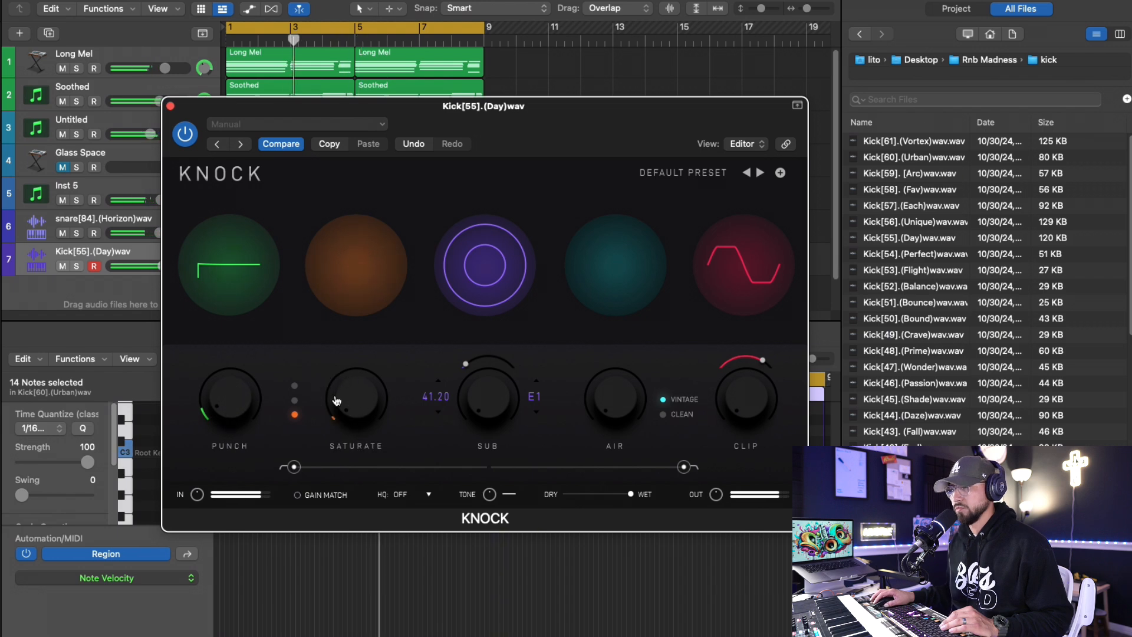
pyautogui.moveTo(740, 402); pyautogui.dragTo(731, 382)
pyautogui.moveTo(731, 383); pyautogui.dragTo(734, 387)
pyautogui.moveTo(238, 402); pyautogui.dragTo(238, 402)
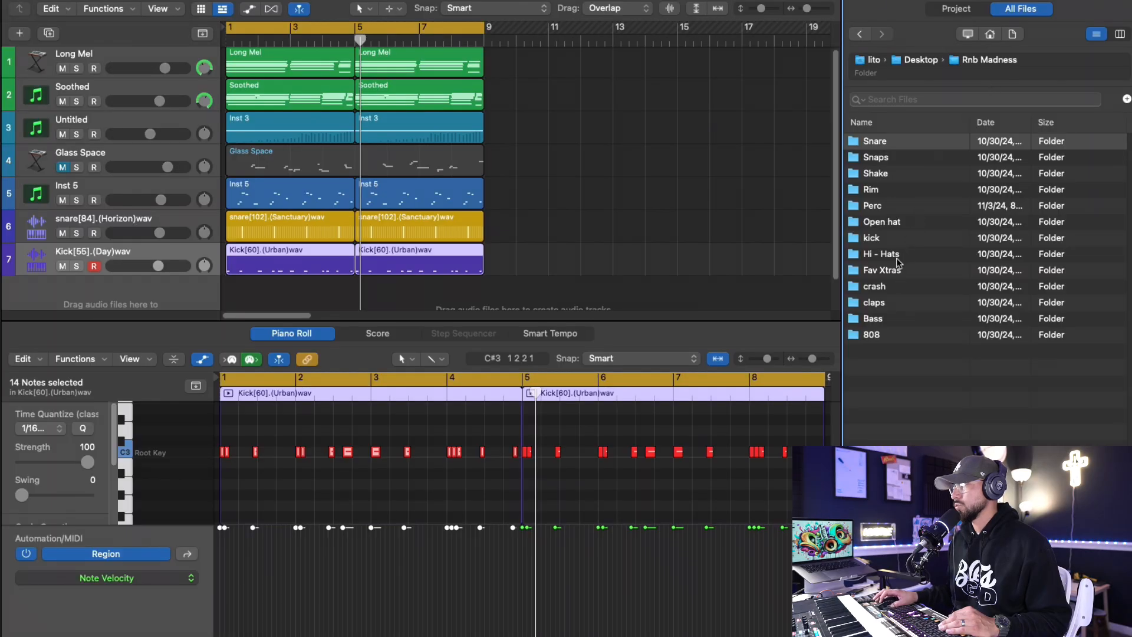
# Audition samples in the Open hat folder and load Open Hat[17] - Vortex.wav onto a new Quick Sampler (Original) track.
pyautogui.doubleClick(895, 222)
pyautogui.click(899, 174)
pyautogui.click(908, 157)
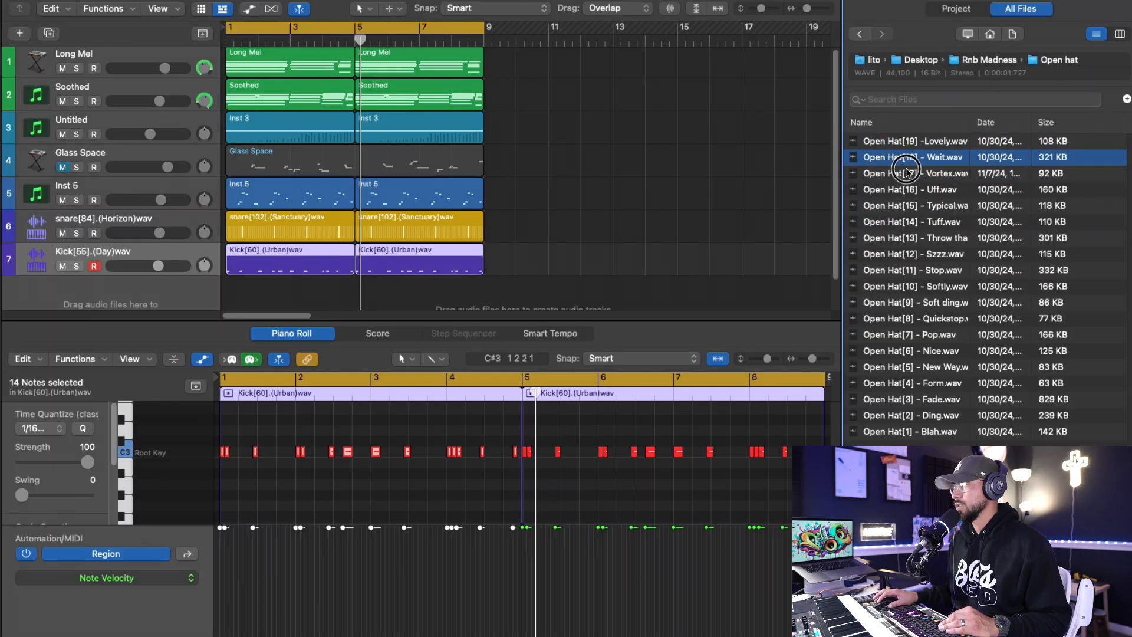
pyautogui.click(923, 173)
pyautogui.moveTo(942, 178); pyautogui.dragTo(234, 290)
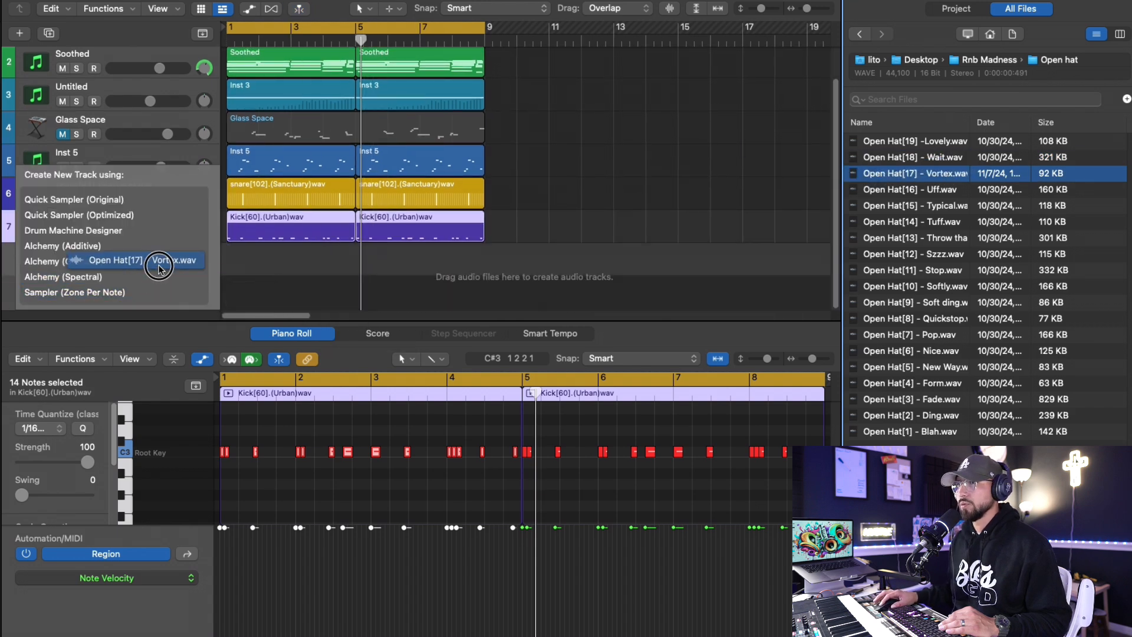
pyautogui.click(166, 198)
# Record two open-hat hits in bar 2 on the Open Hat[17] - Vortex track and close its sampler window.
pyautogui.press('space')
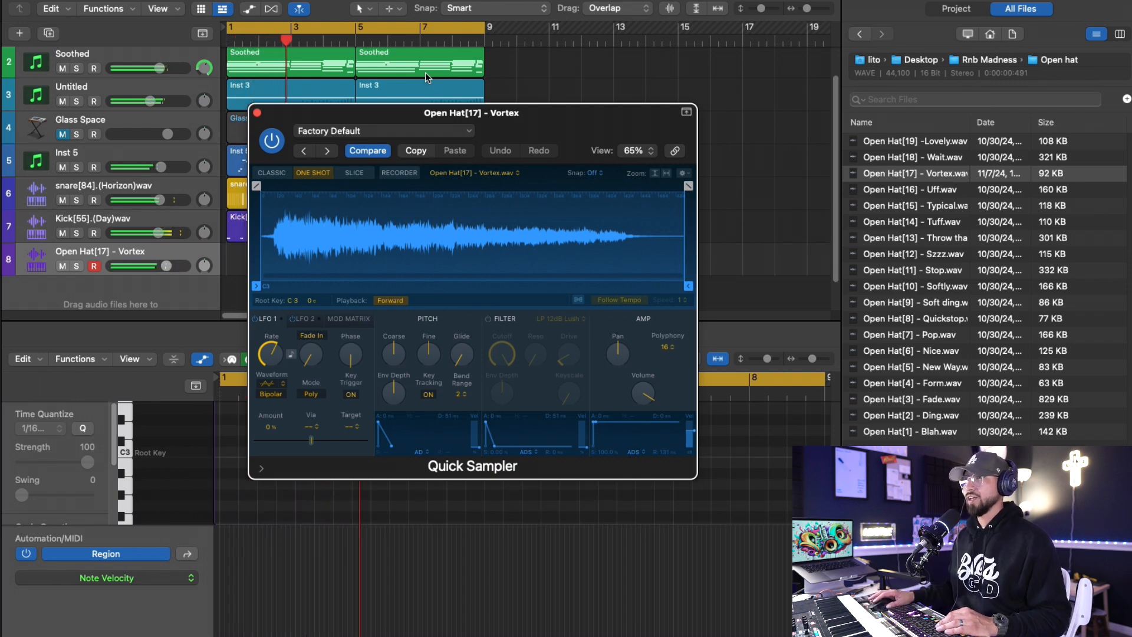
pyautogui.press('space')
pyautogui.click(257, 113)
# Quantize both open-hat notes to 1/16, lower their velocities together, and play the result back.
pyautogui.click(401, 490)
pyautogui.press('super+a')
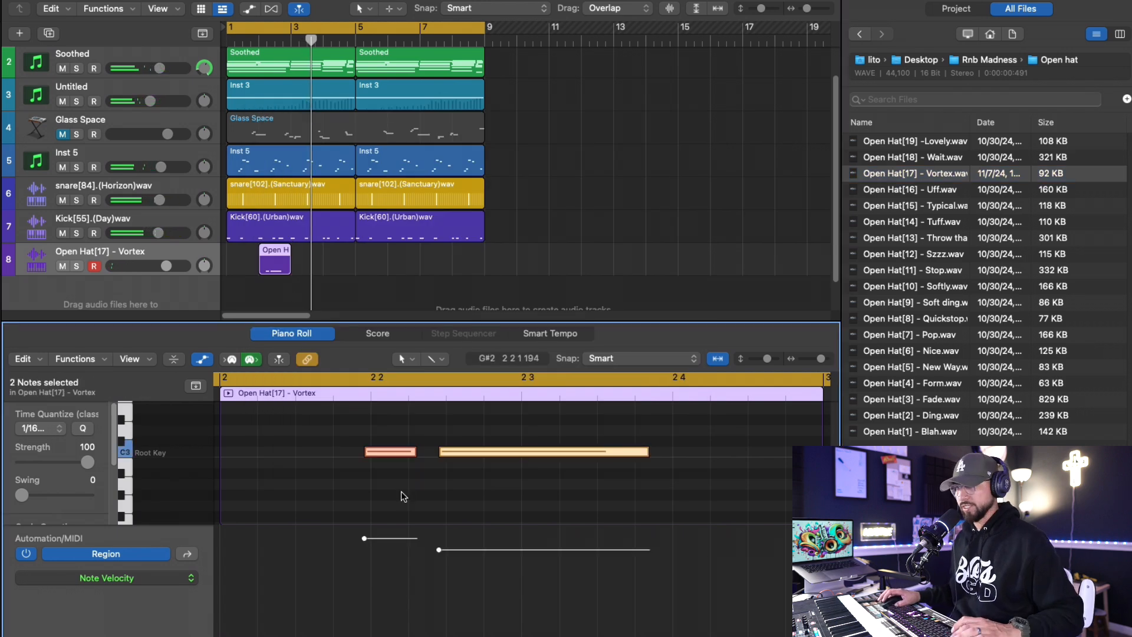
pyautogui.moveTo(371, 544); pyautogui.dragTo(371, 599)
pyautogui.click(173, 266)
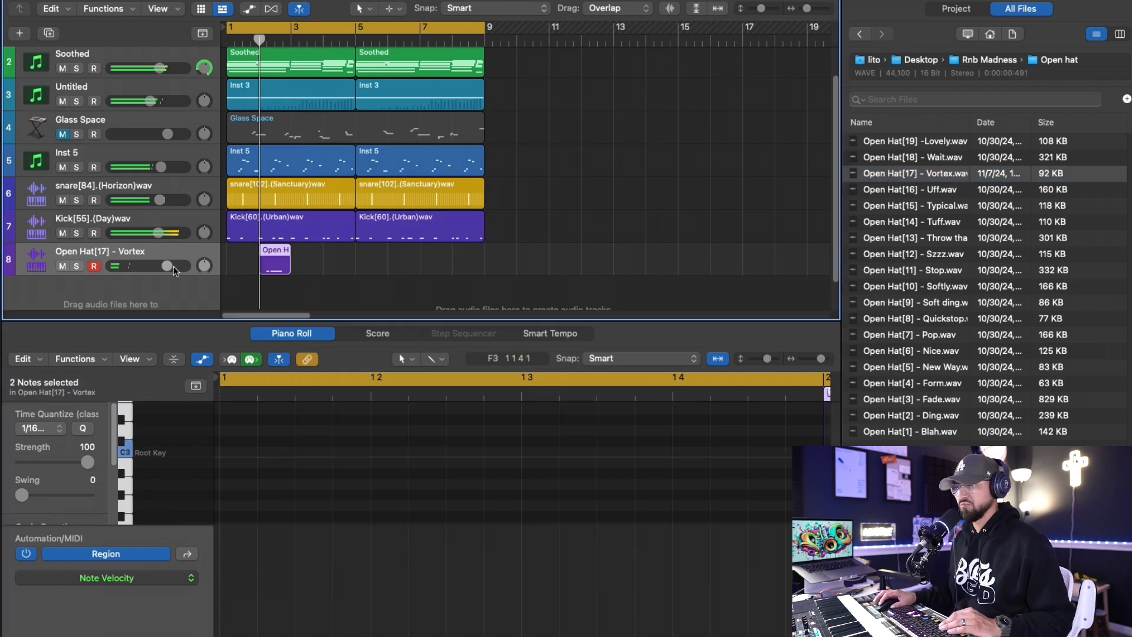
pyautogui.press('space')
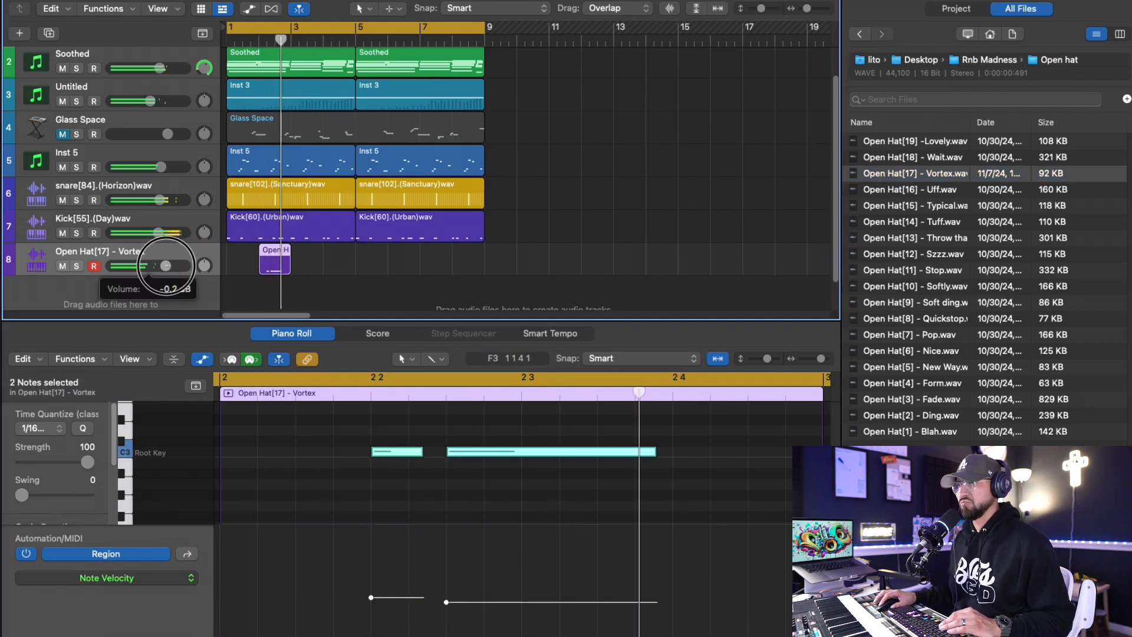
# Extend the open-hat region across bars 1 to 4, repeat it through bar 8, and lower the track's volume slightly.
pyautogui.moveTo(261, 270); pyautogui.dragTo(355, 269)
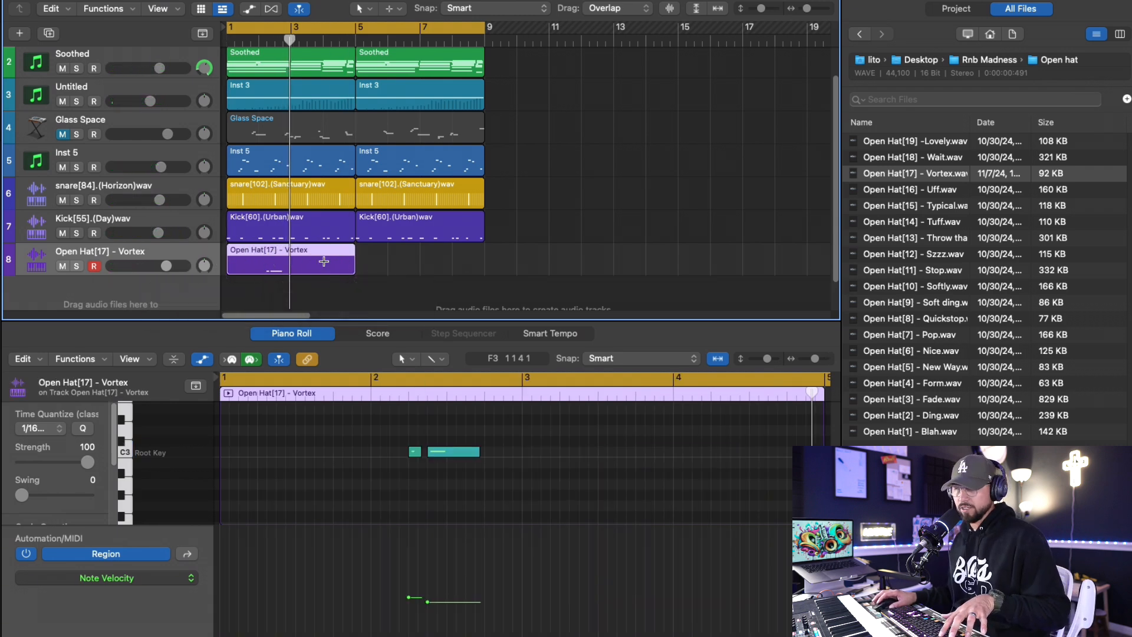
pyautogui.press('super+r')
pyautogui.moveTo(166, 266); pyautogui.dragTo(159, 267)
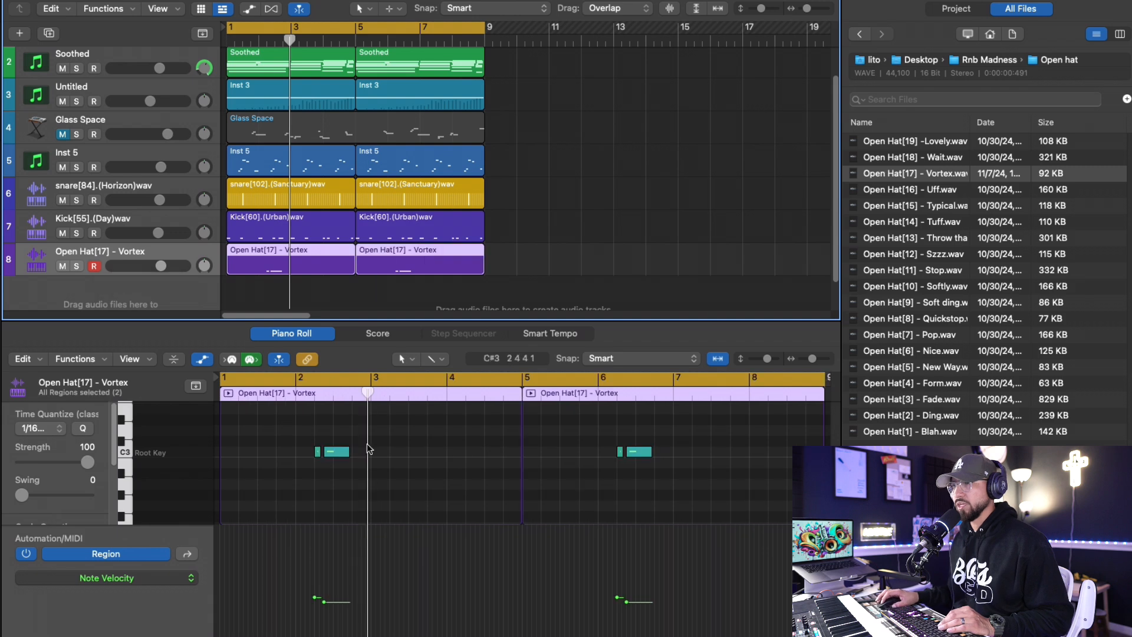
pyautogui.click(330, 598)
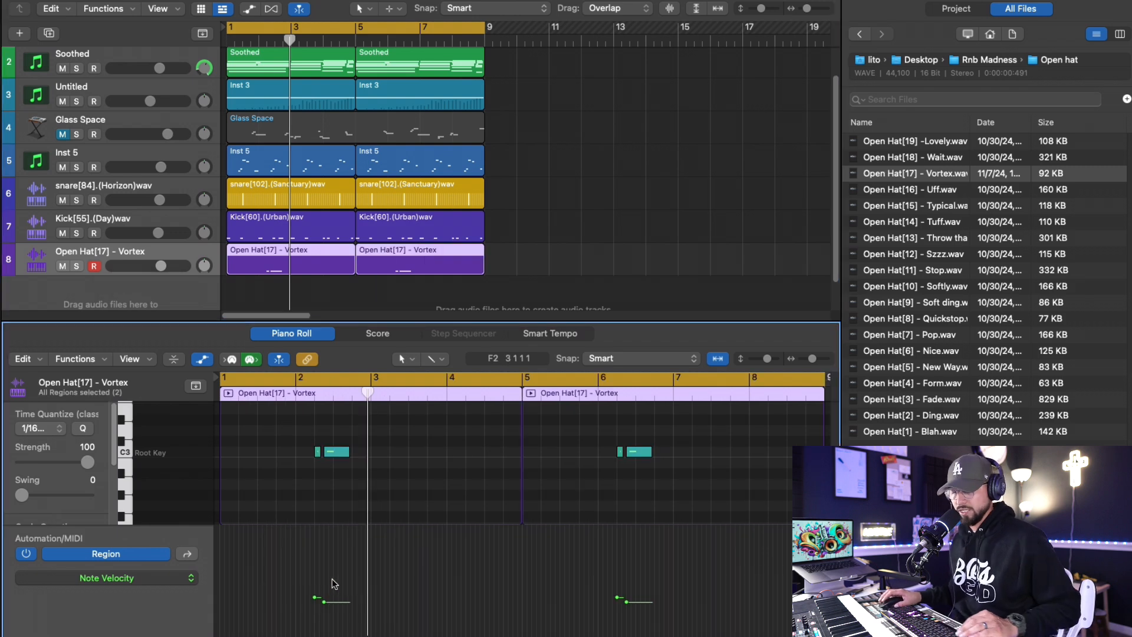
pyautogui.press('super+a')
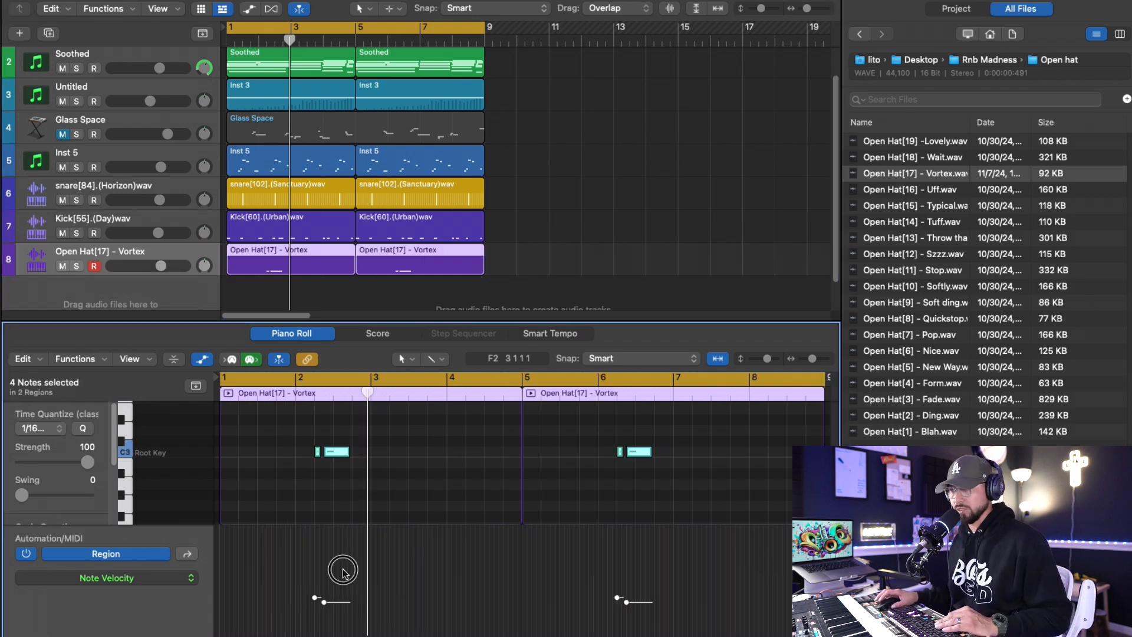
pyautogui.click(324, 602)
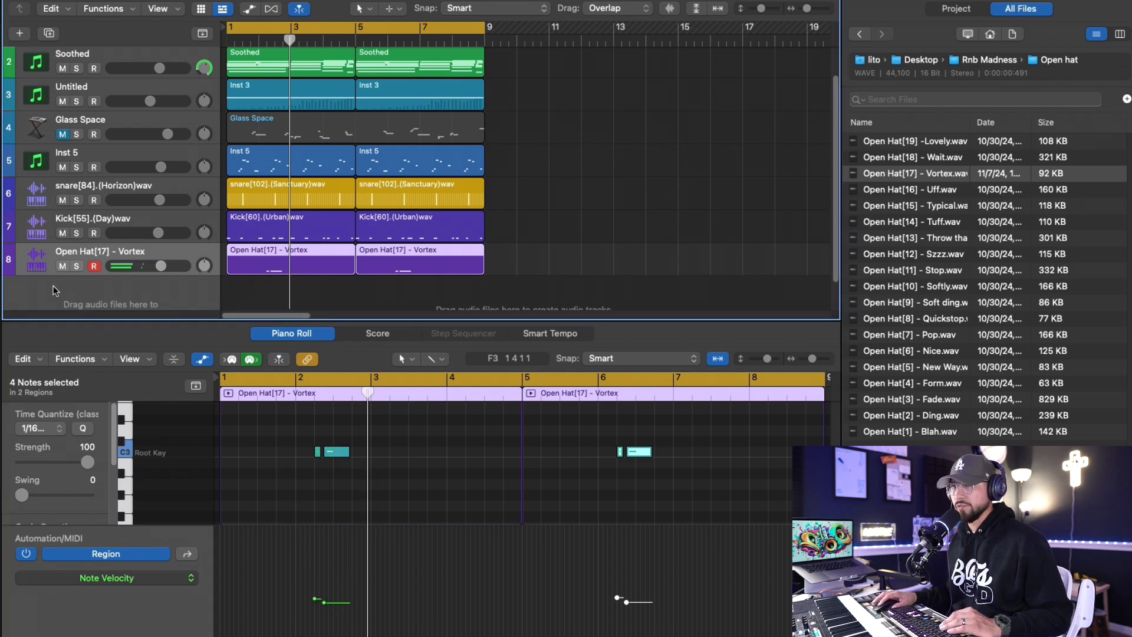
# Insert a stereo ValhallaVintageVerb on the open-hat track with the mix at about 4%.
pyautogui.press('i')
pyautogui.click(55, 363)
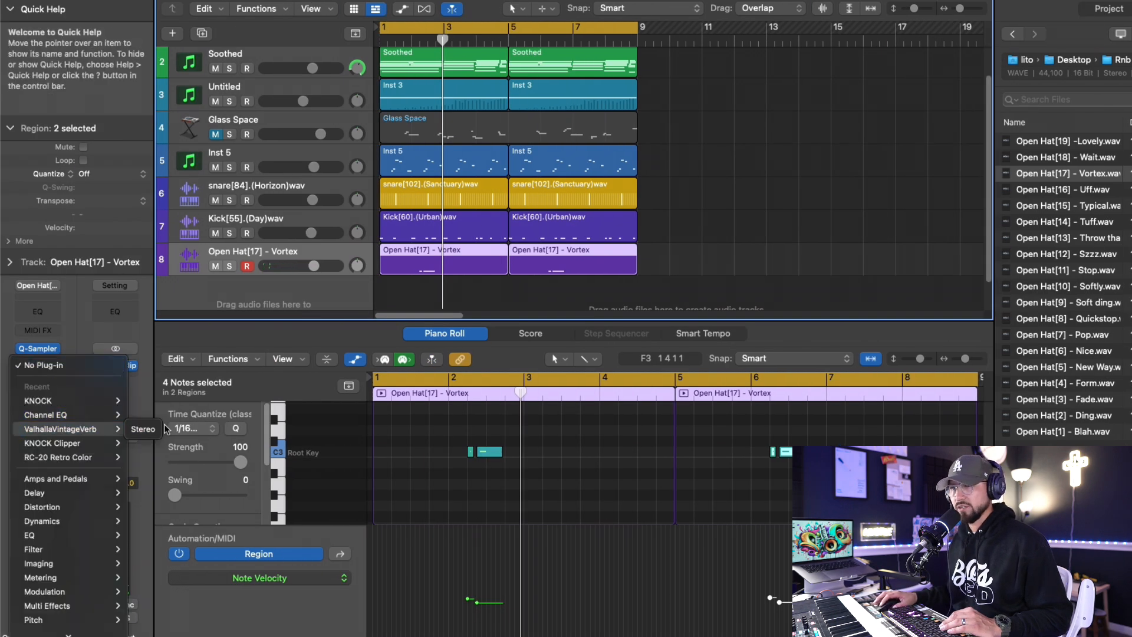
pyautogui.click(134, 431)
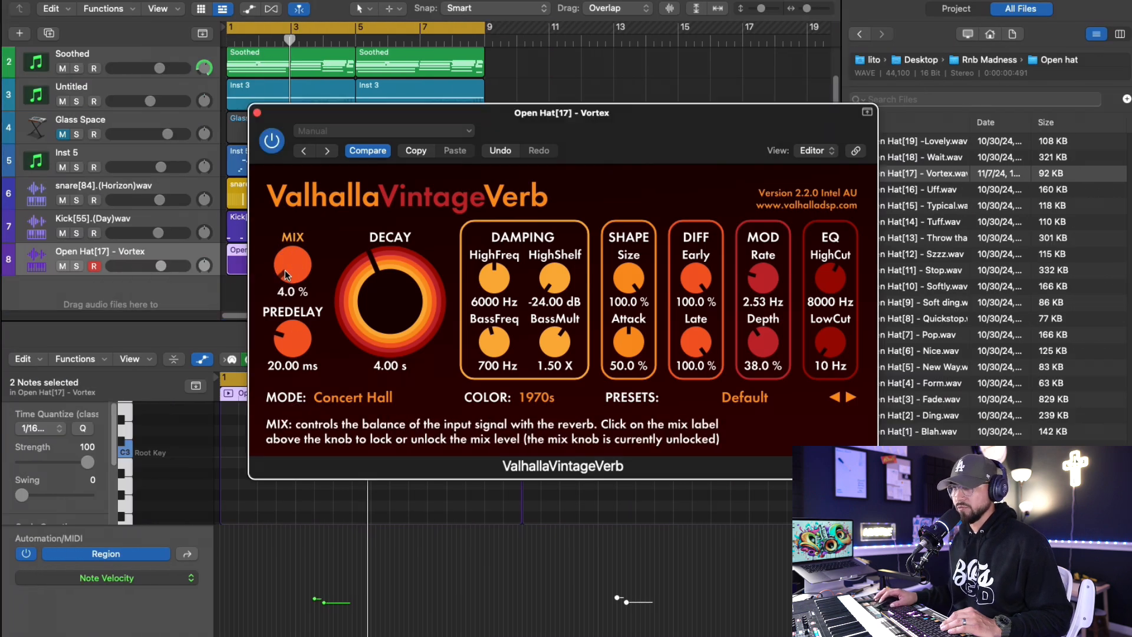
pyautogui.click(256, 110)
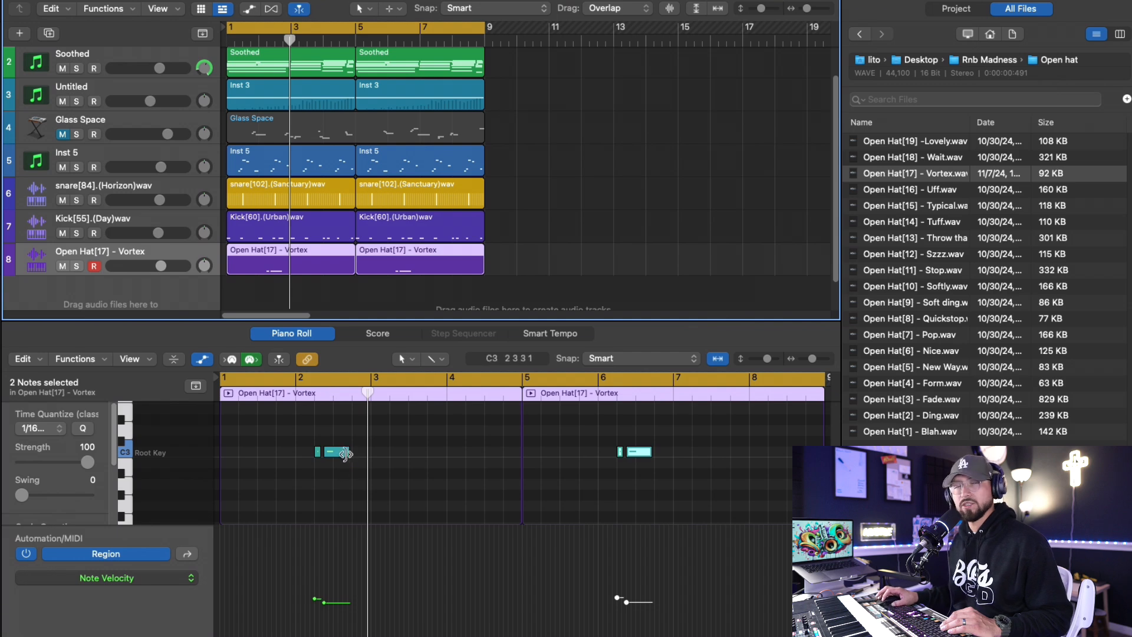
# Play the beat back with both Open Hat[17] - Vortex regions selected to check the open-hat pattern.
pyautogui.click(312, 296)
pyautogui.click(321, 264)
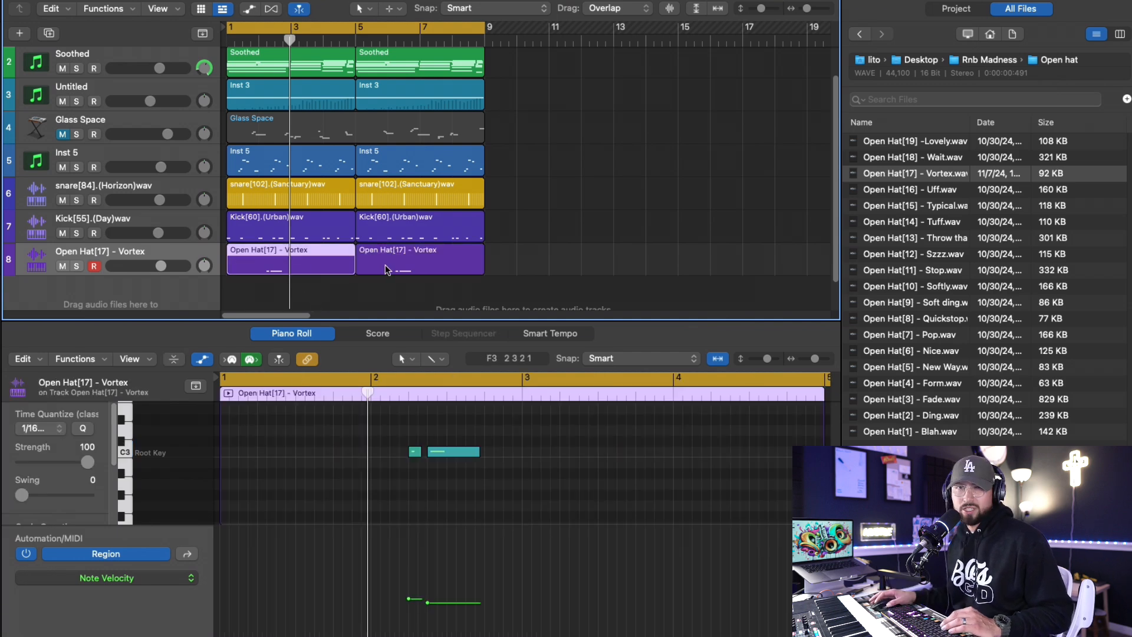
pyautogui.click(384, 265)
pyautogui.click(312, 260)
pyautogui.press('space')
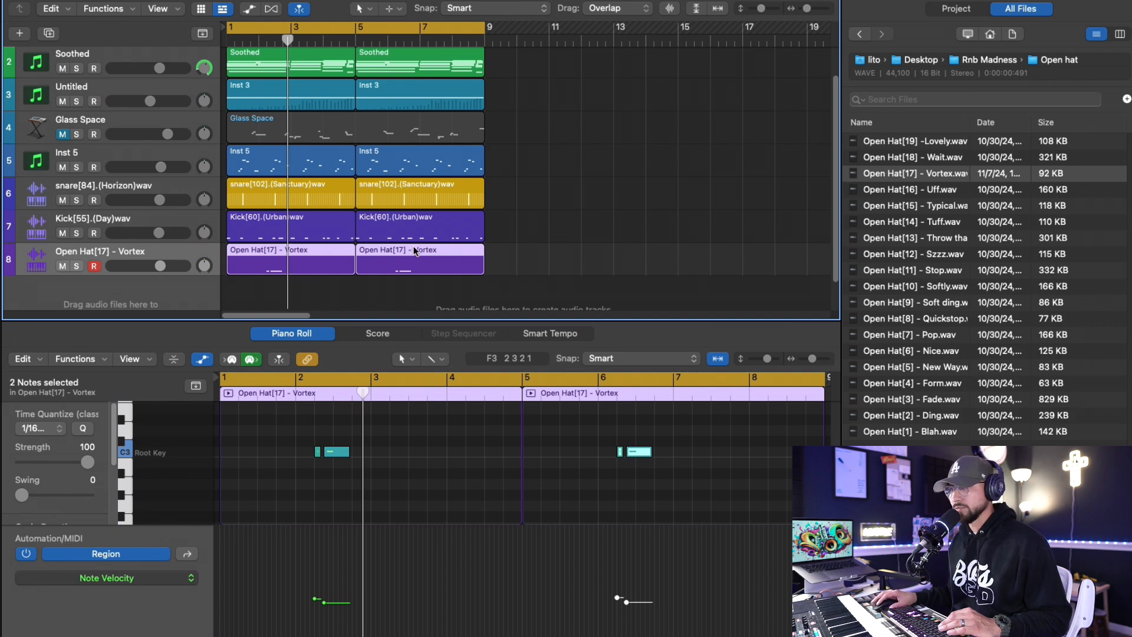
# Try Open Hat[15] - Typical.wav on a new sampler track, recording one hit in bar 1 and deleting its region.
pyautogui.click(923, 206)
pyautogui.moveTo(933, 210); pyautogui.dragTo(148, 197)
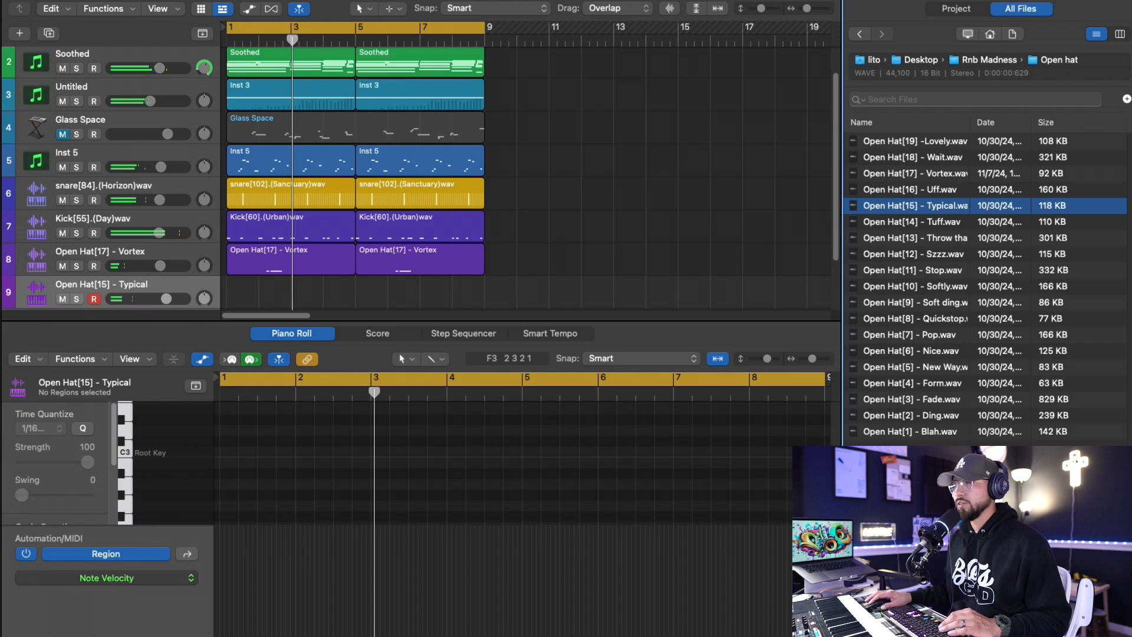
pyautogui.press('r')
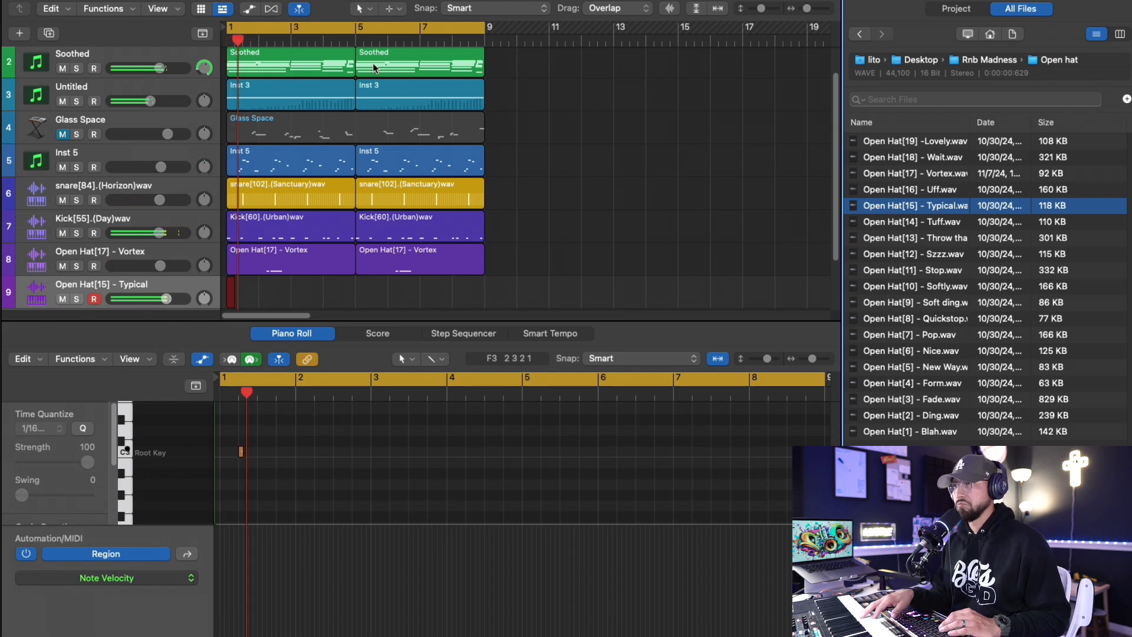
pyautogui.press('space')
pyautogui.click(238, 282)
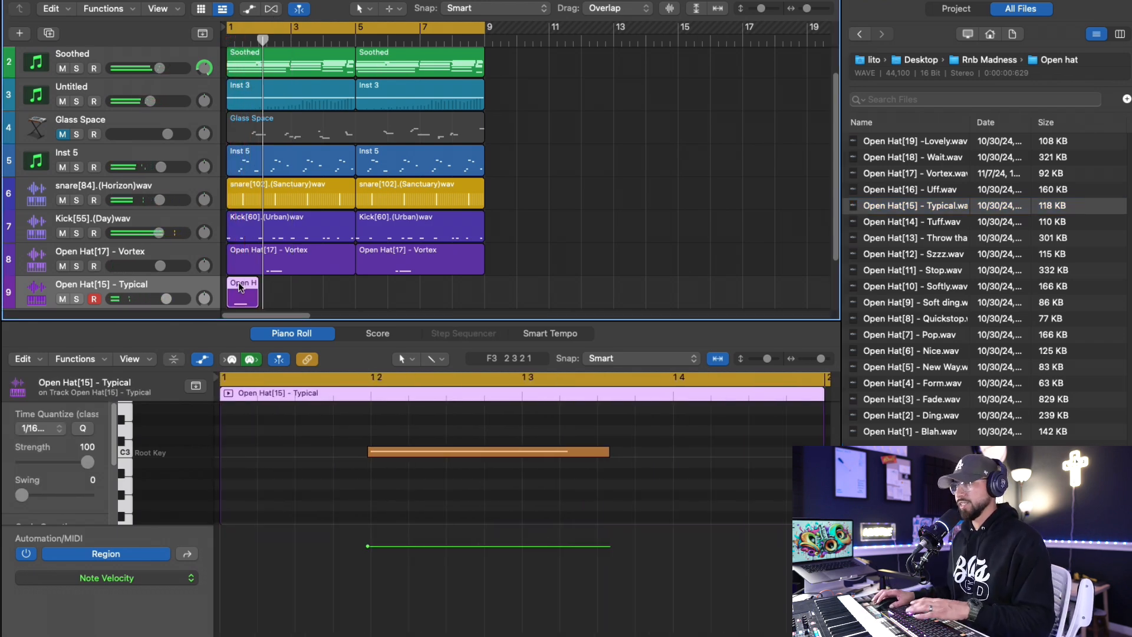
pyautogui.press('Delete')
# Load Open Hat[14] - Tuff.wav onto track 9, close the sampler window, and record hits in bars 1 and 3.
pyautogui.click(948, 227)
pyautogui.moveTo(947, 227); pyautogui.dragTo(188, 284)
pyautogui.click(189, 282)
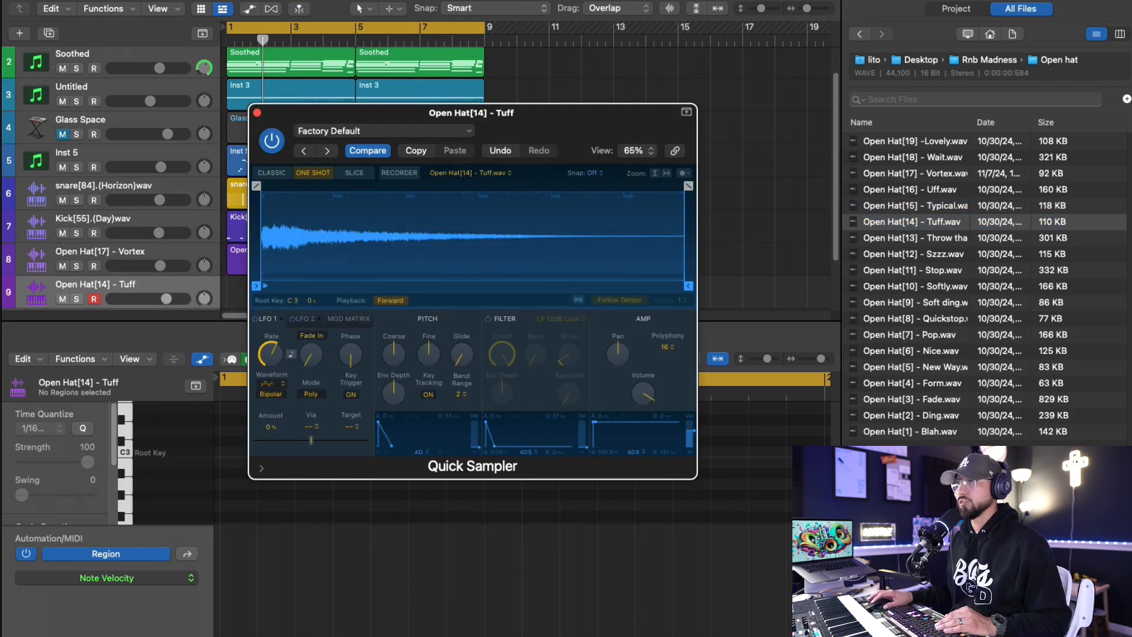
pyautogui.click(257, 113)
pyautogui.press('r')
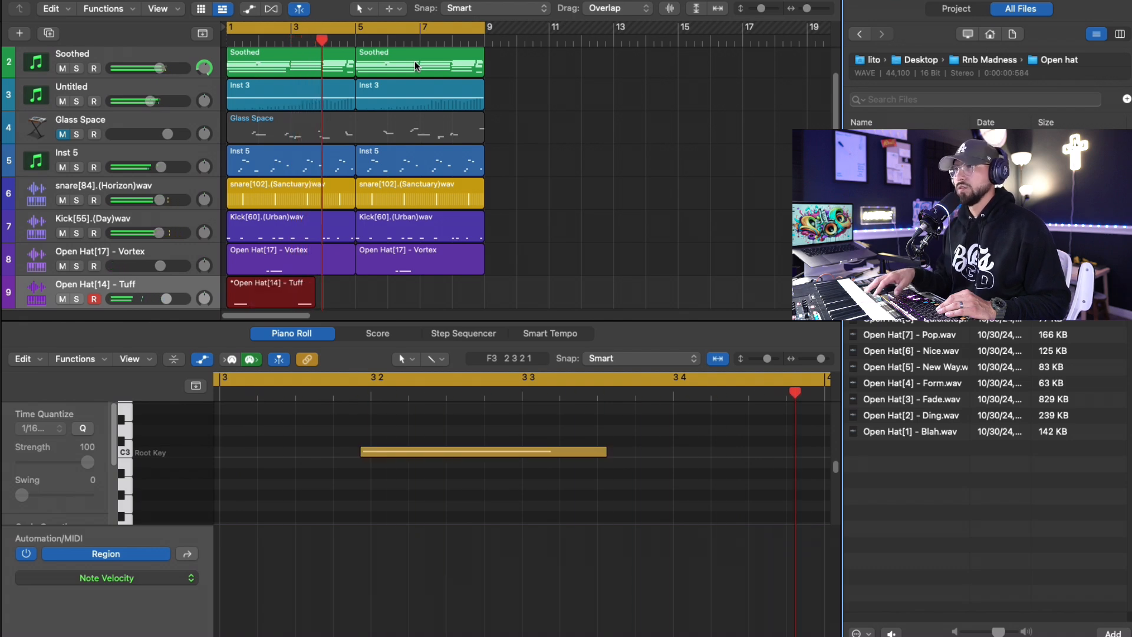
pyautogui.press('space')
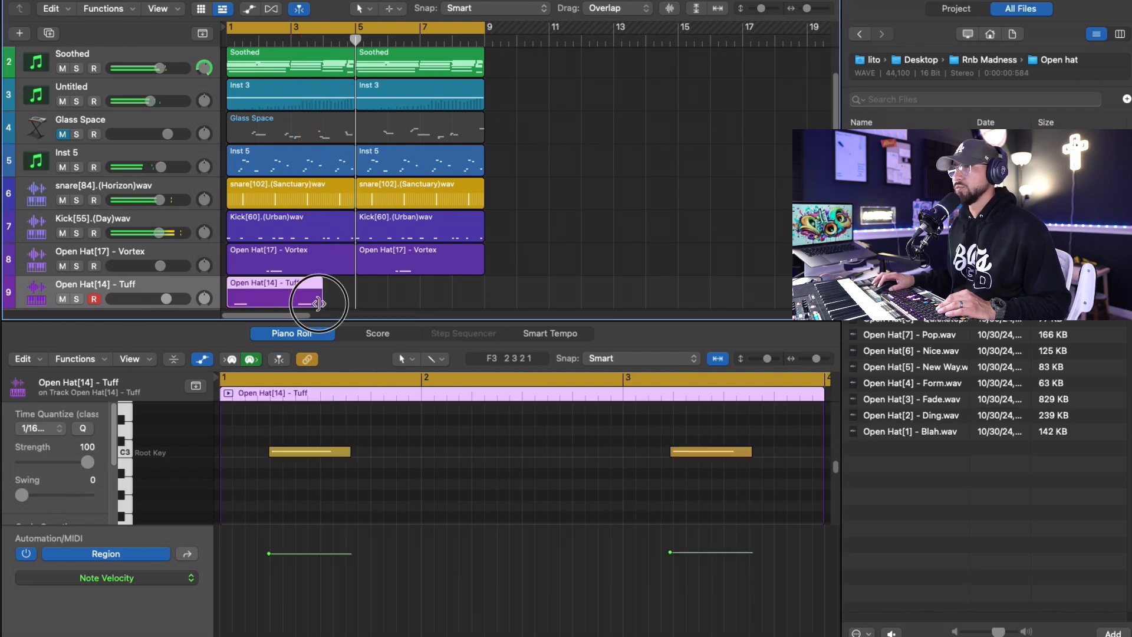
# Extend the Open Hat[14] - Tuff region through bar 4, repeat it through bar 8, and select the notes in each region.
pyautogui.moveTo(323, 298); pyautogui.dragTo(350, 302)
pyautogui.press('super+r')
pyautogui.click(330, 278)
pyautogui.click(377, 469)
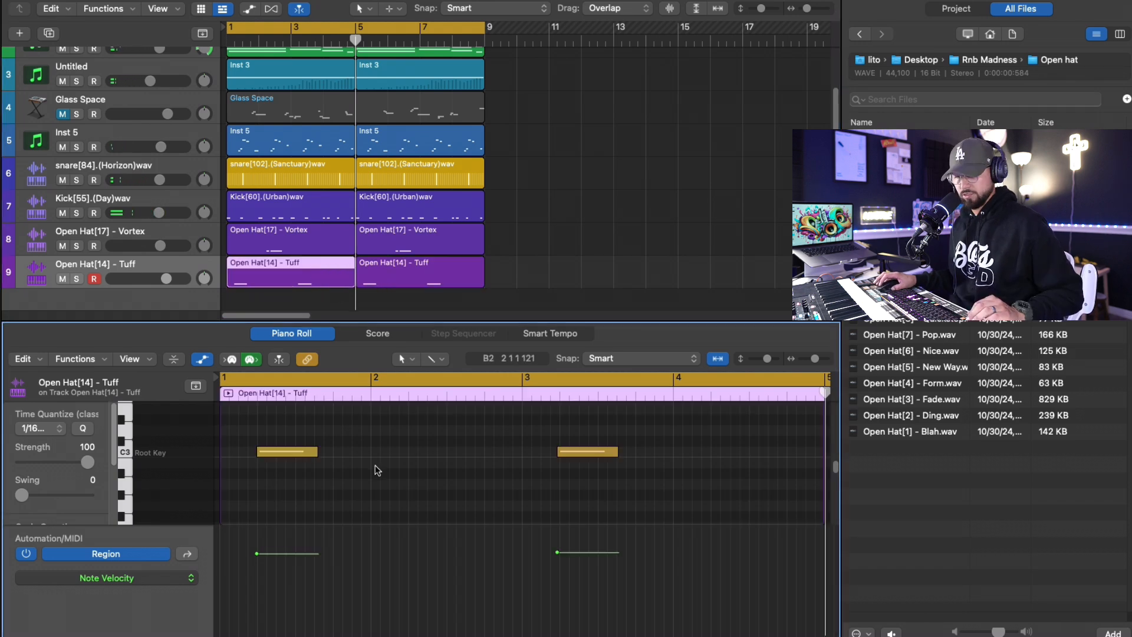
pyautogui.press('super+a')
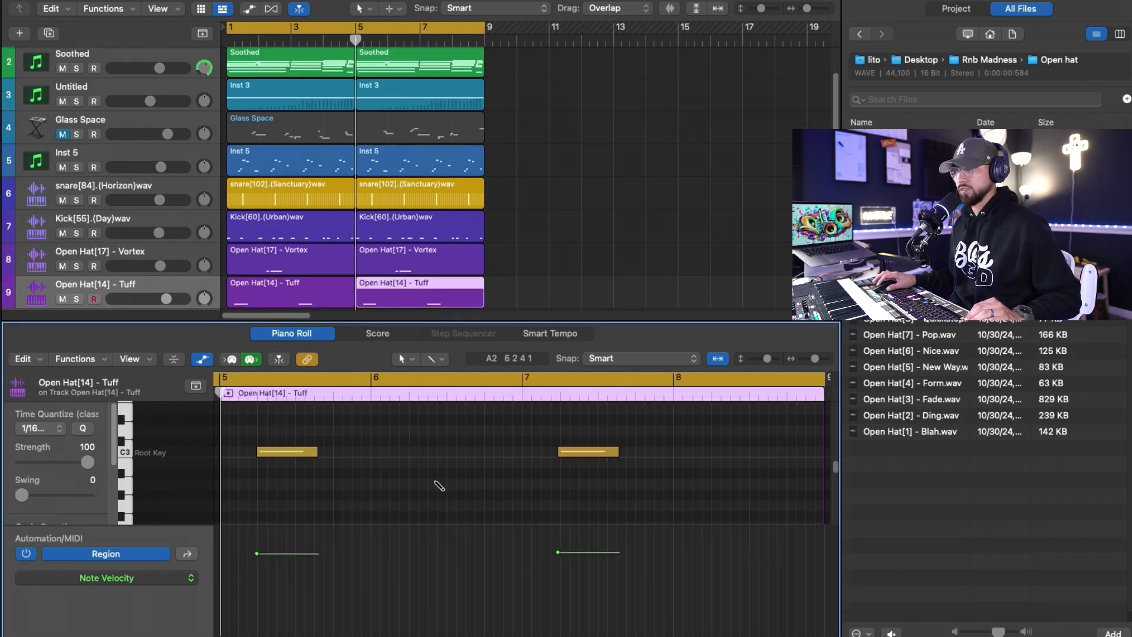
pyautogui.press('super+a')
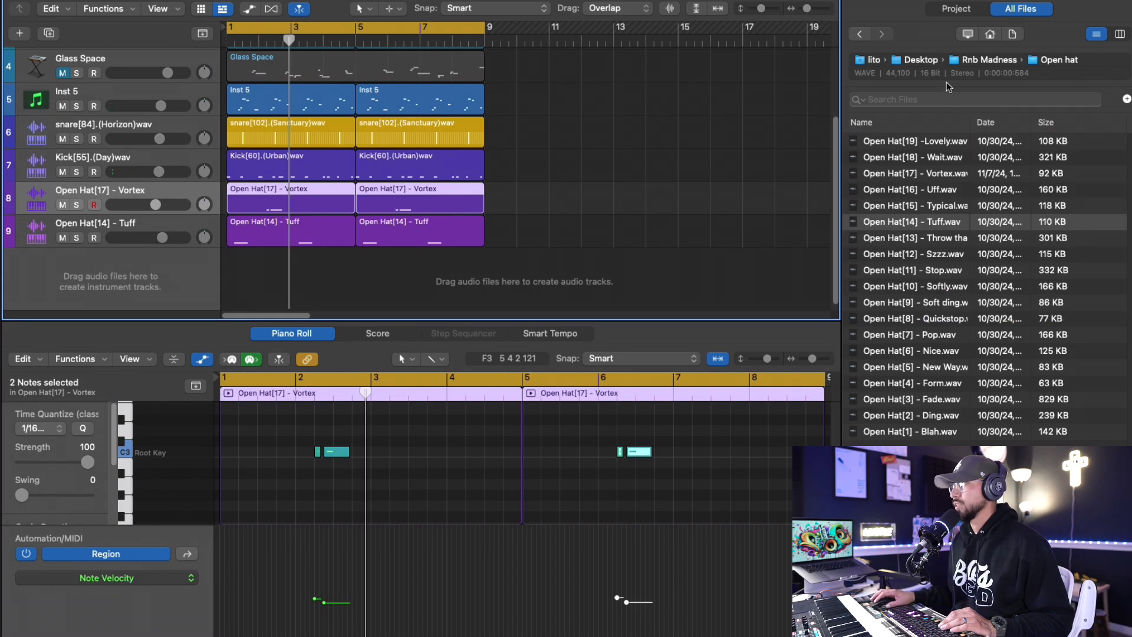
# Audition snare samples throughout the Snare folder of Rnb Madness.
pyautogui.click(979, 61)
pyautogui.doubleClick(895, 143)
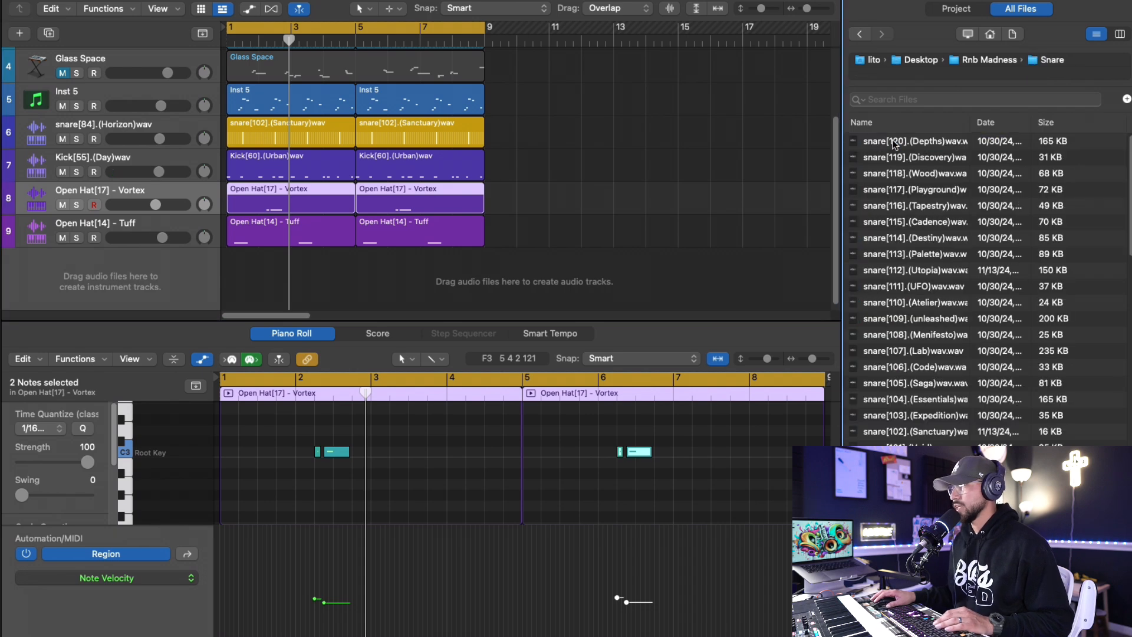
pyautogui.click(910, 158)
pyautogui.click(916, 174)
pyautogui.scroll(-20, 949, 555)
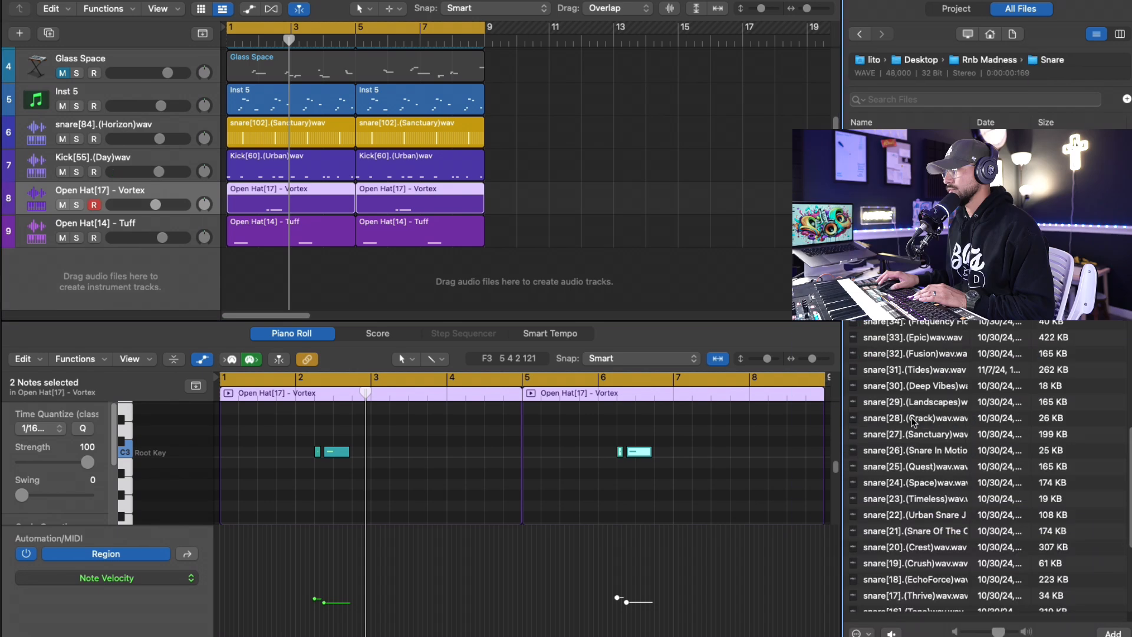
pyautogui.click(940, 501)
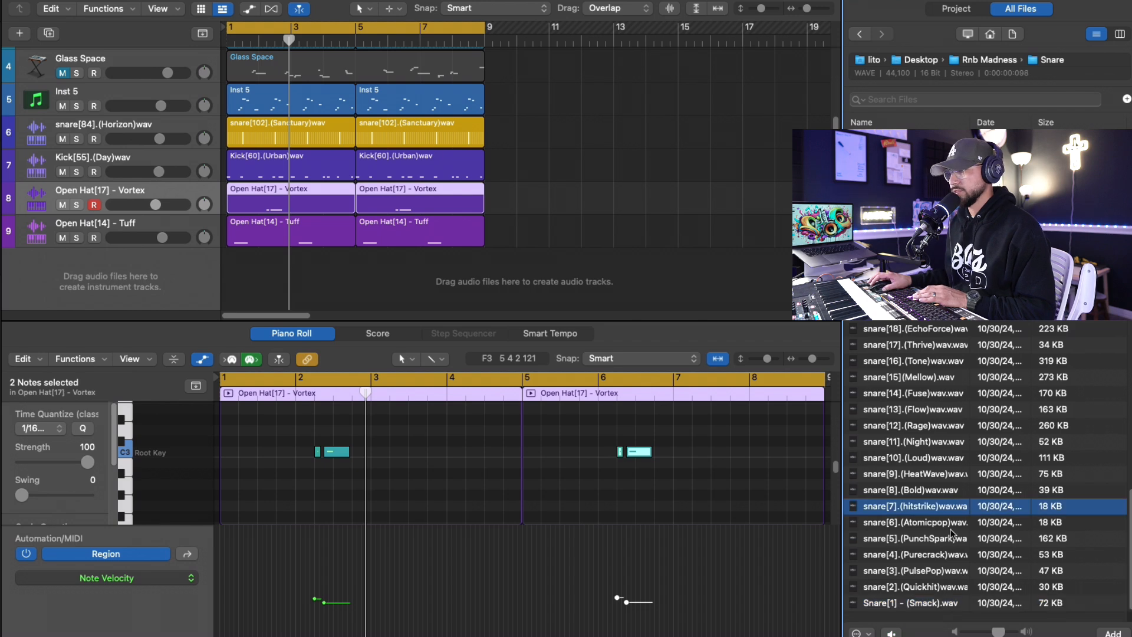
pyautogui.press('Up')
pyautogui.press('Up')
pyautogui.press('Up')
pyautogui.press('Up')
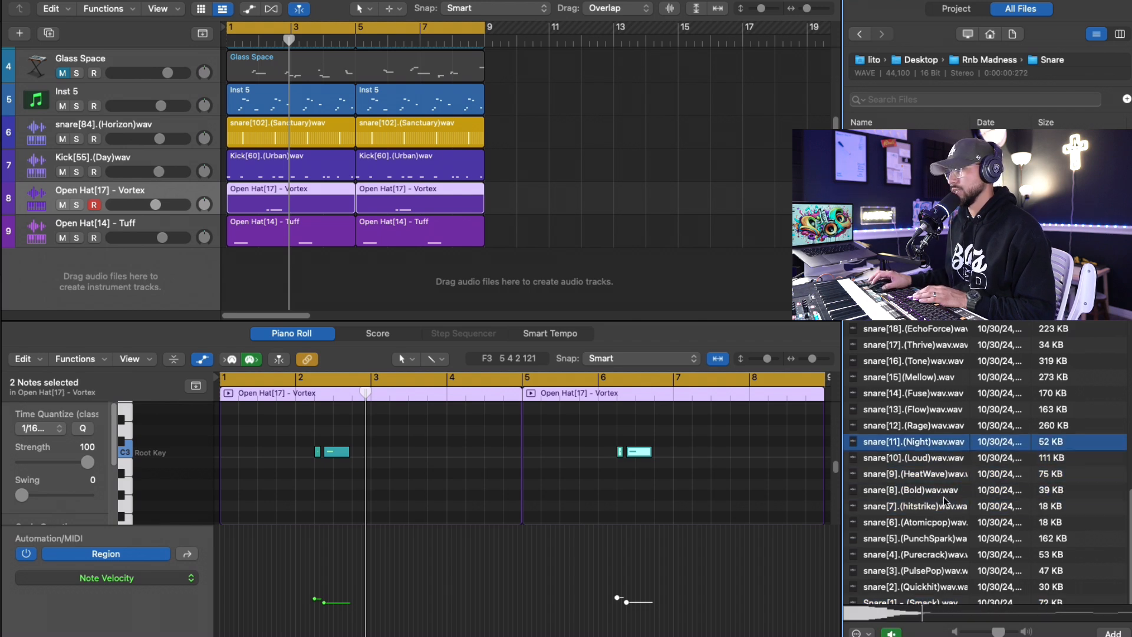
pyautogui.press('Up')
pyautogui.press('Up')
pyautogui.press('Up')
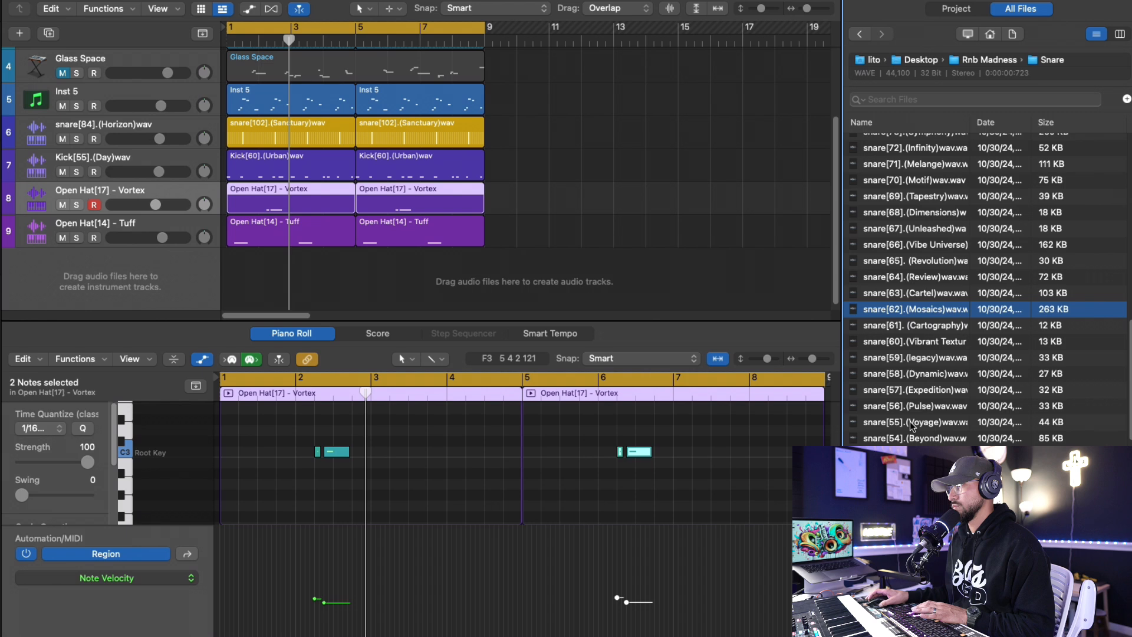
pyautogui.press('Up')
pyautogui.press('Down')
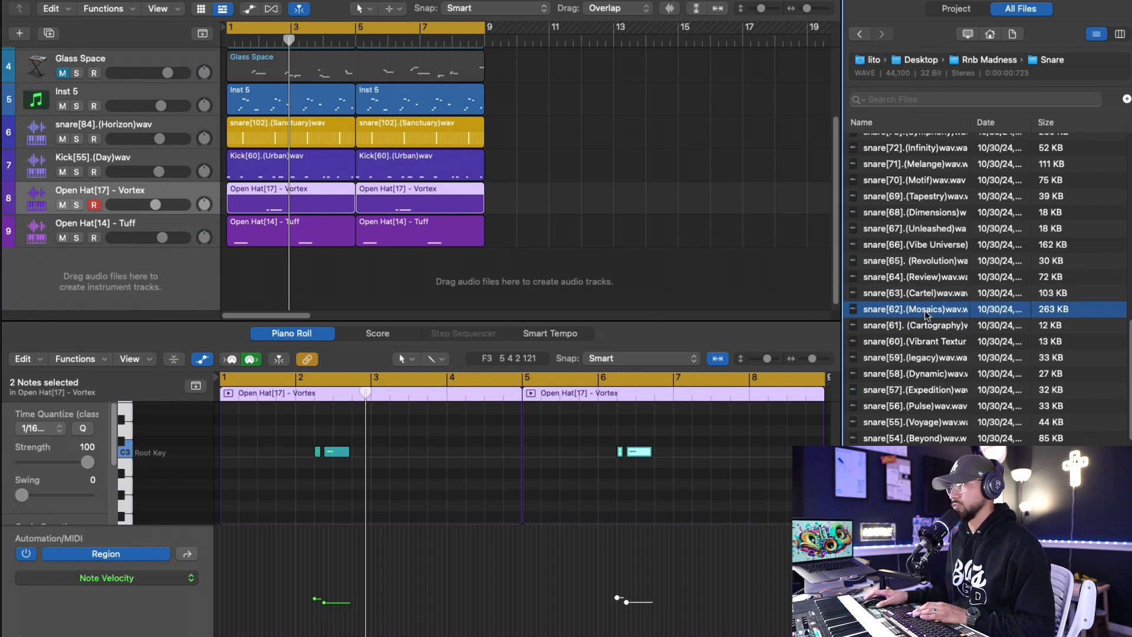
# Audition percussion samples in the Perc folder of Rnb Madness.
pyautogui.click(976, 63)
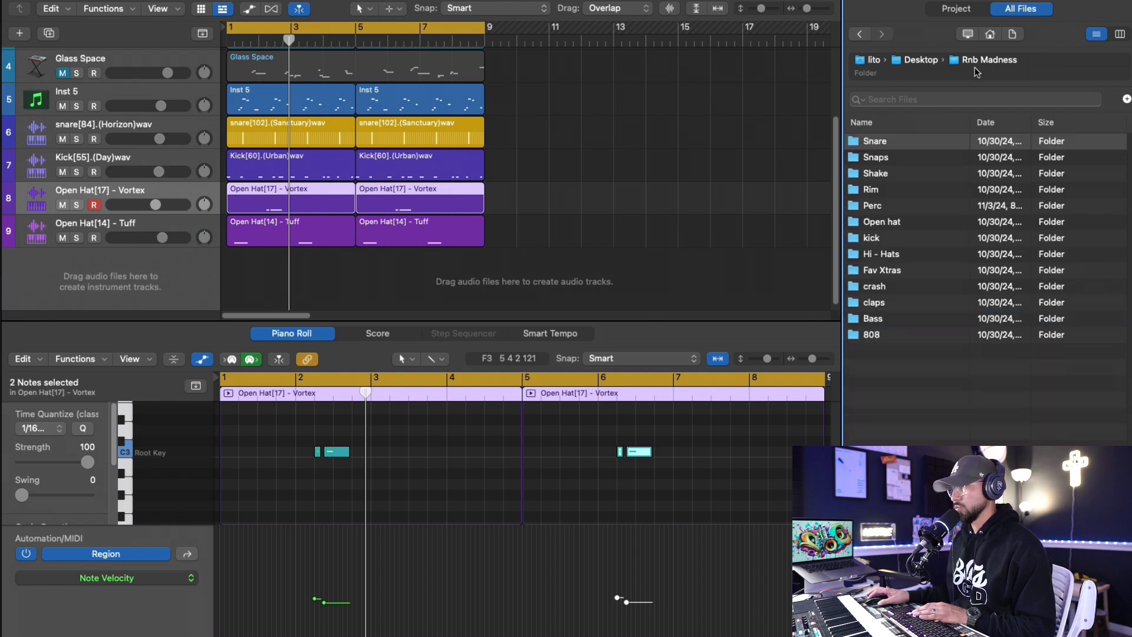
pyautogui.doubleClick(897, 192)
pyautogui.click(859, 39)
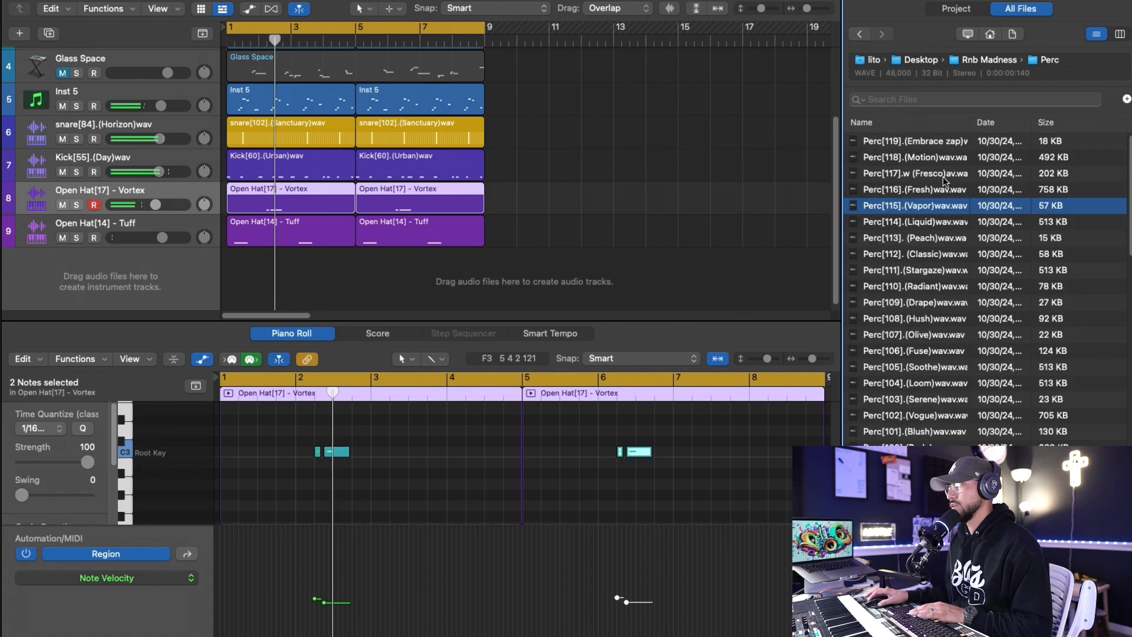
pyautogui.click(944, 174)
pyautogui.click(943, 161)
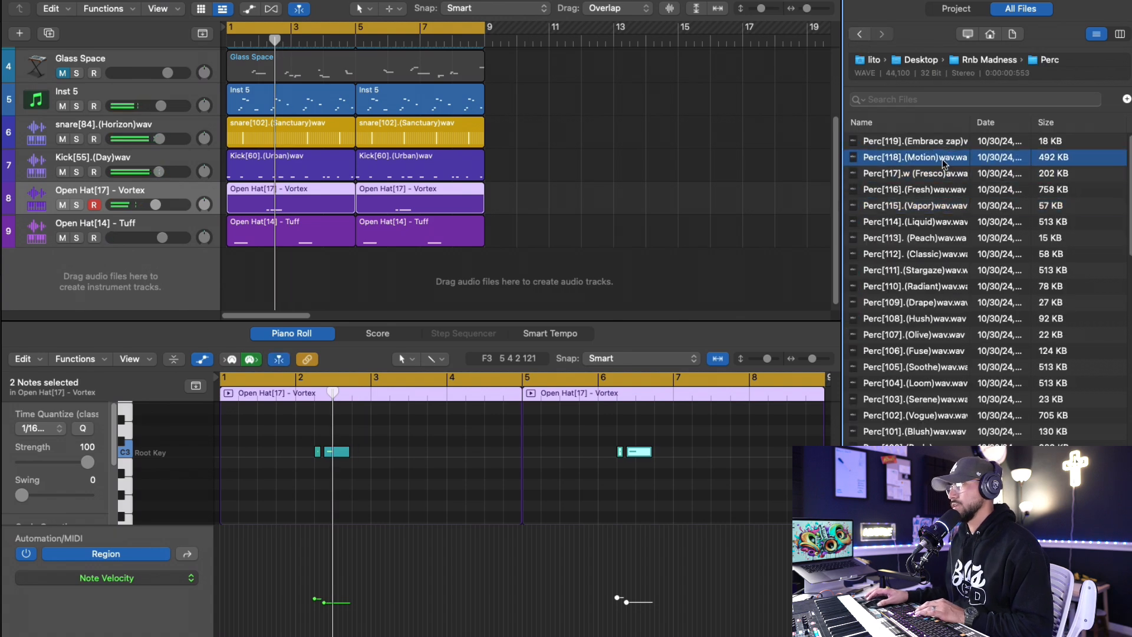
pyautogui.press('Down')
pyautogui.press('Down')
pyautogui.press('Down')
pyautogui.press('Down')
pyautogui.press('Down')
pyautogui.press('Down')
pyautogui.press('Down')
pyautogui.press('Down')
pyautogui.press('Down')
pyautogui.press('Down')
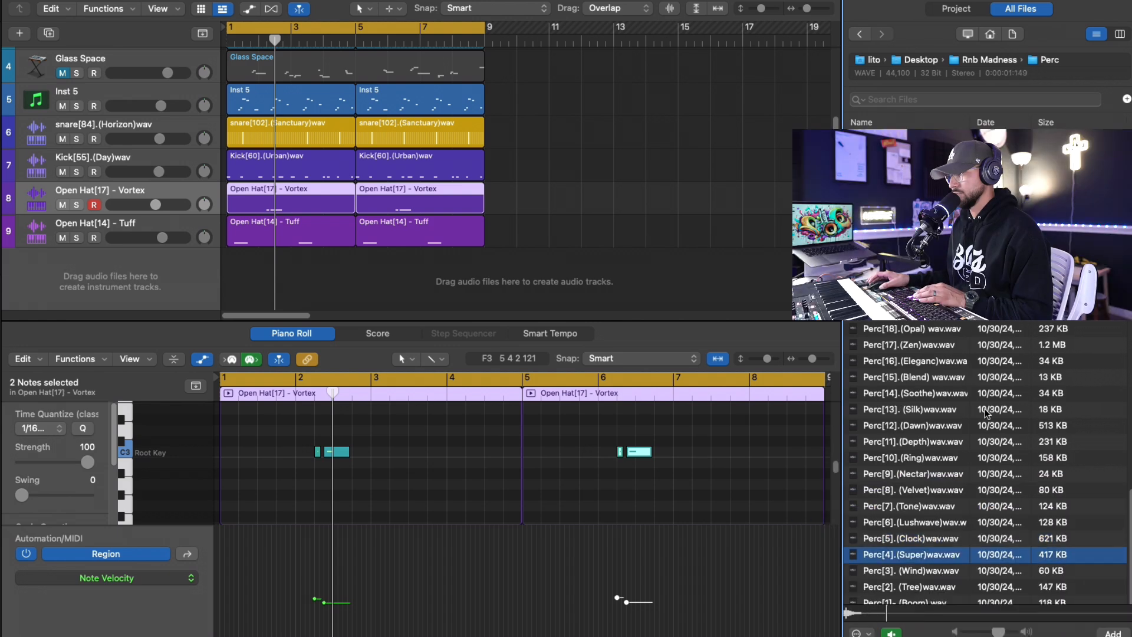
pyautogui.press('Up')
pyautogui.press('Down')
pyautogui.press('Up')
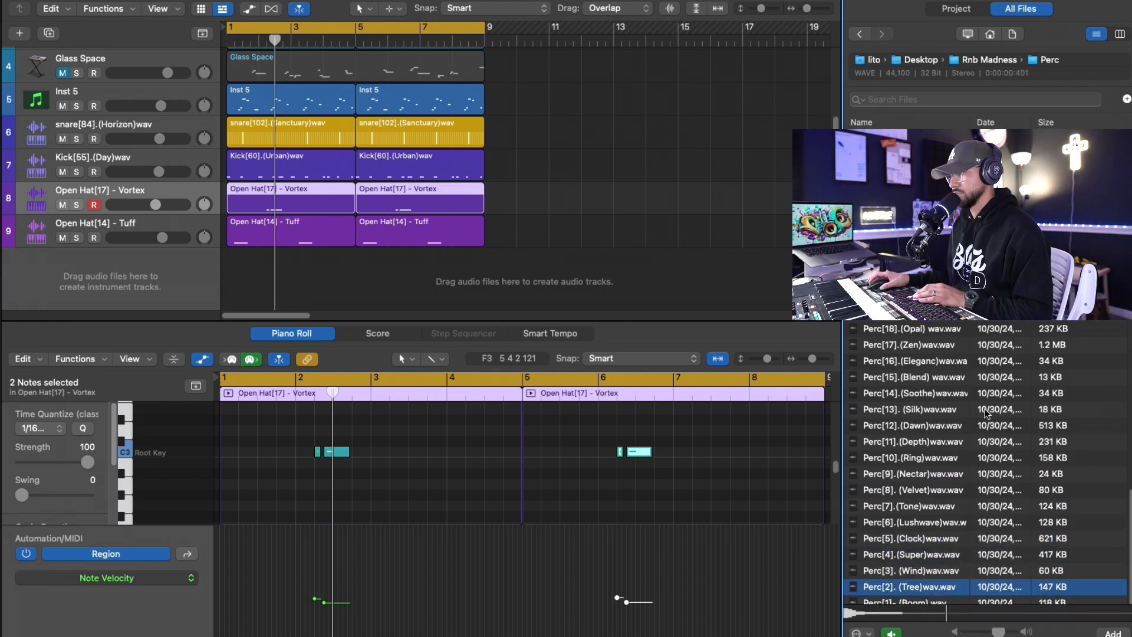
# Try Perc[1]- (Boom).wav on a new sampler track against the beat, and return to the Rnb Madness folder.
pyautogui.moveTo(908, 603); pyautogui.dragTo(74, 199)
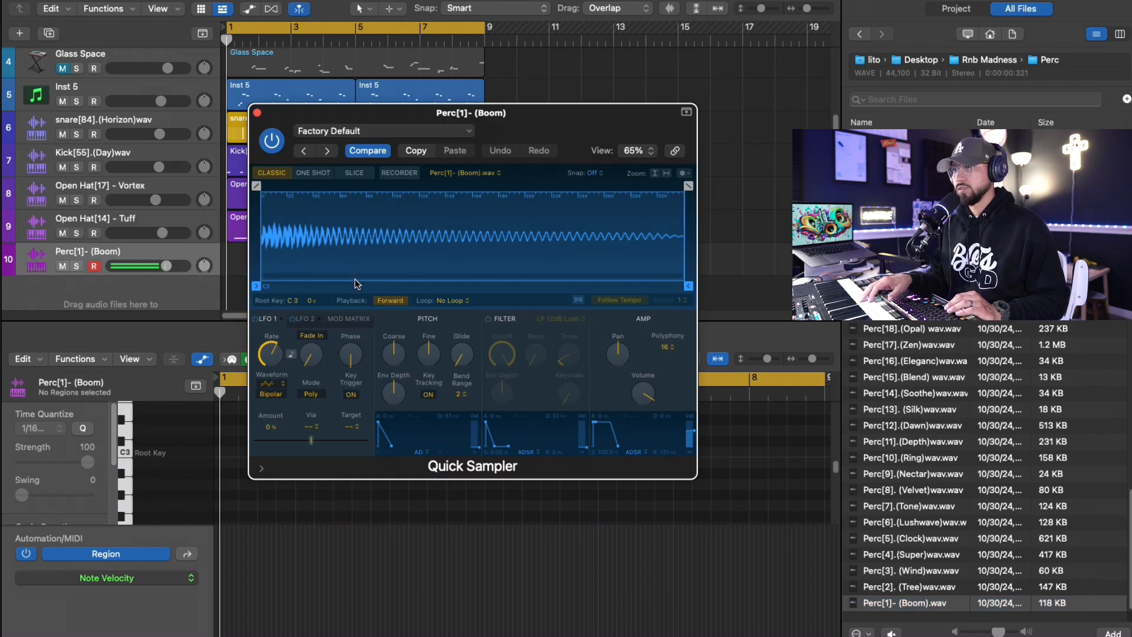
pyautogui.press('space')
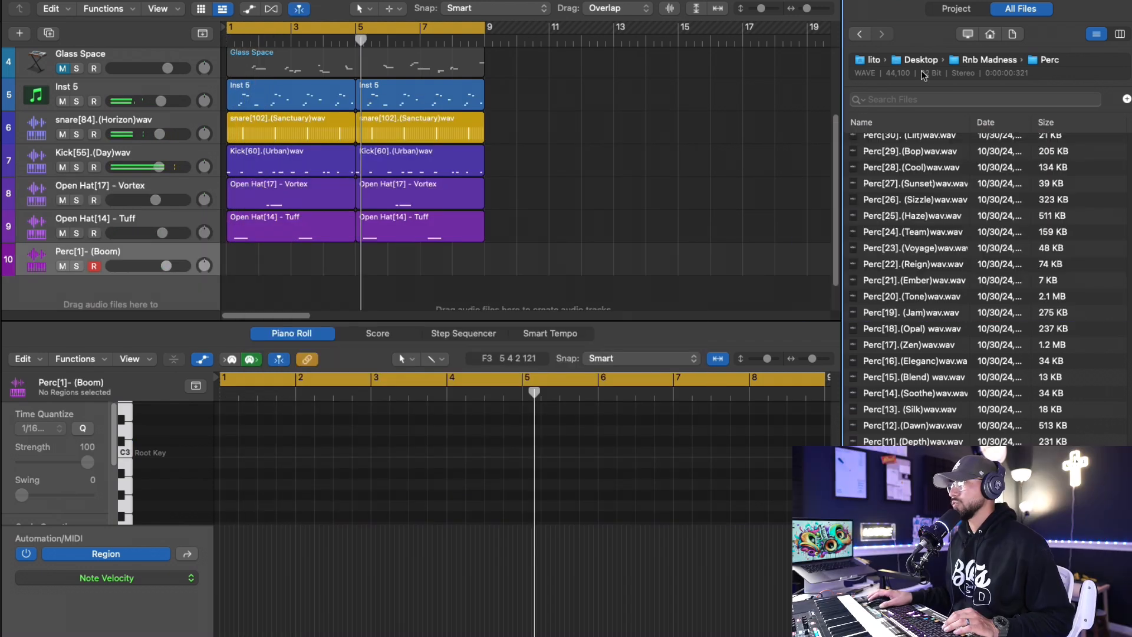
pyautogui.click(990, 59)
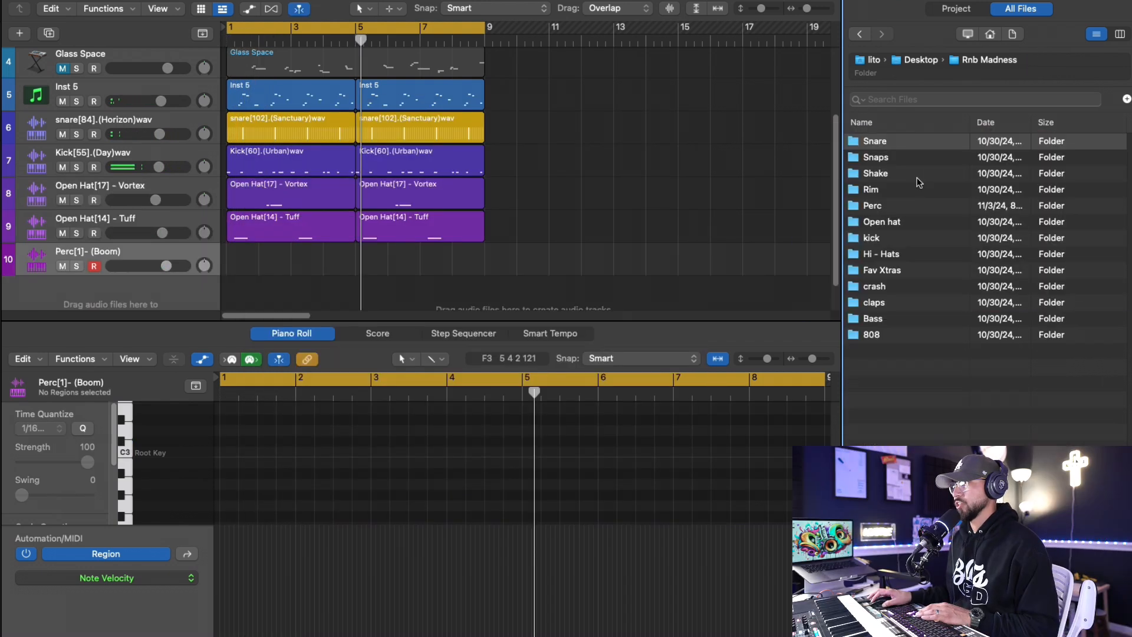
pyautogui.doubleClick(907, 143)
pyautogui.click(905, 157)
pyautogui.click(860, 34)
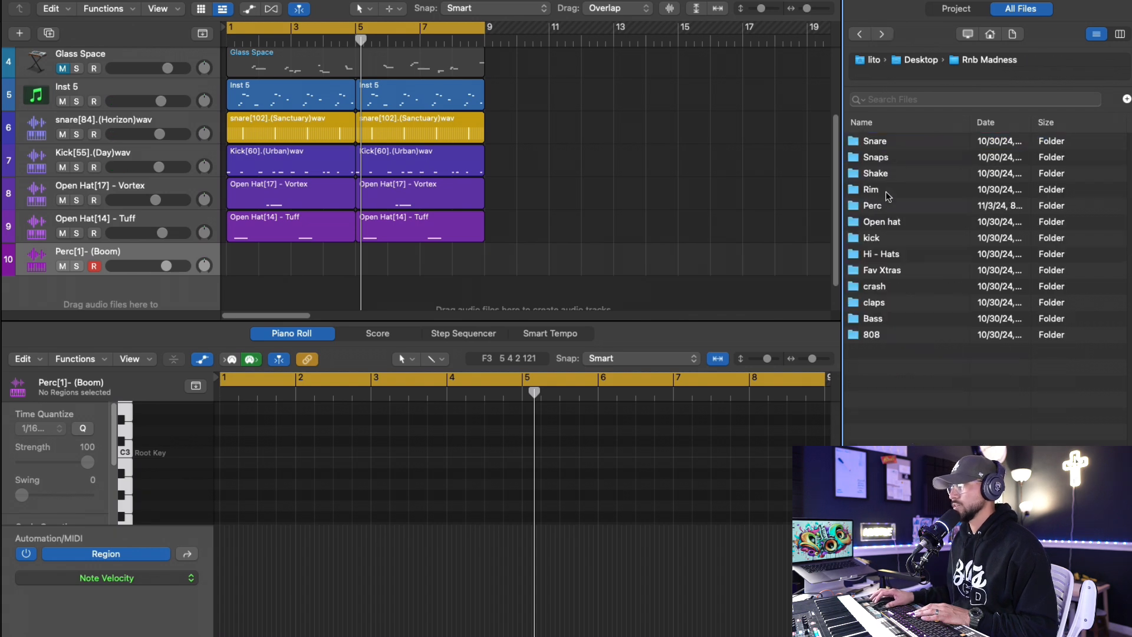
# Load Perc[117].w (Fresco)av.wav onto track 10, record one hit in bar 3, and close the sampler window.
pyautogui.doubleClick(887, 210)
pyautogui.click(897, 158)
pyautogui.click(910, 174)
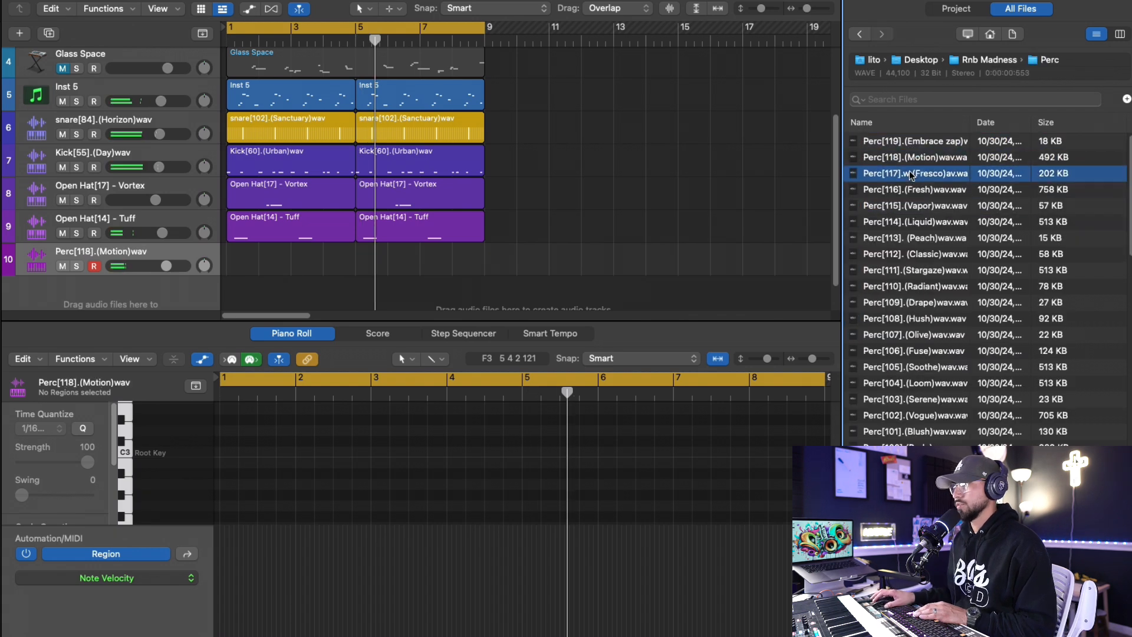
pyautogui.moveTo(910, 173); pyautogui.dragTo(170, 266)
pyautogui.moveTo(522, 130); pyautogui.dragTo(752, 70)
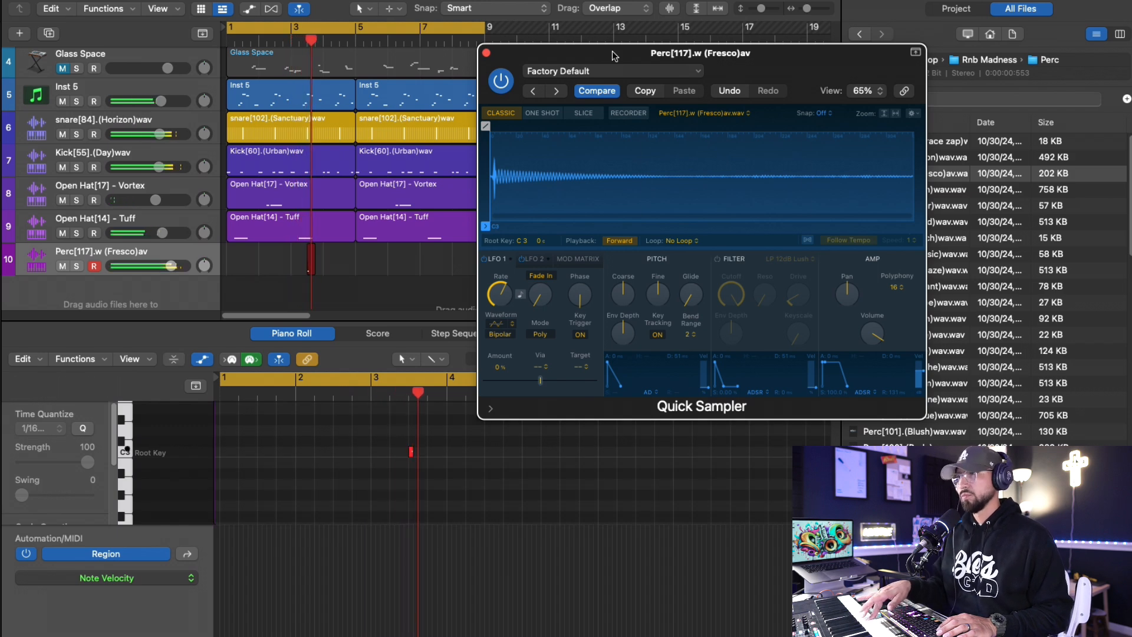
pyautogui.press('space')
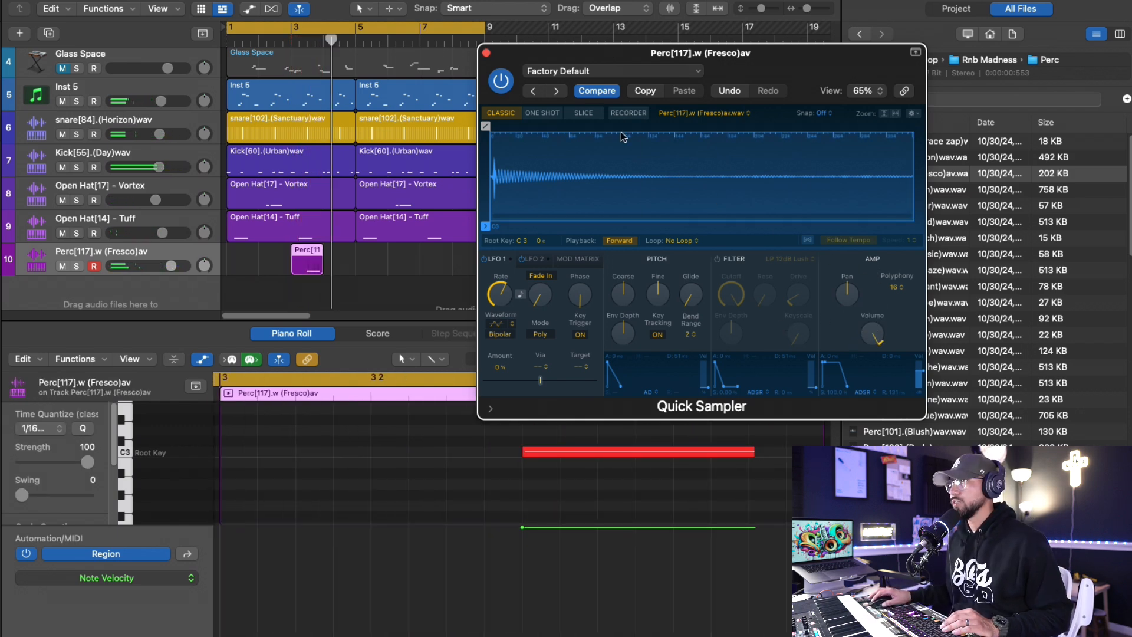
pyautogui.click(487, 53)
# Select the recorded percussion note and insert ValhallaVintageVerb on the Perc[117].w (Fresco)av track with the mix at 12.9%.
pyautogui.click(595, 452)
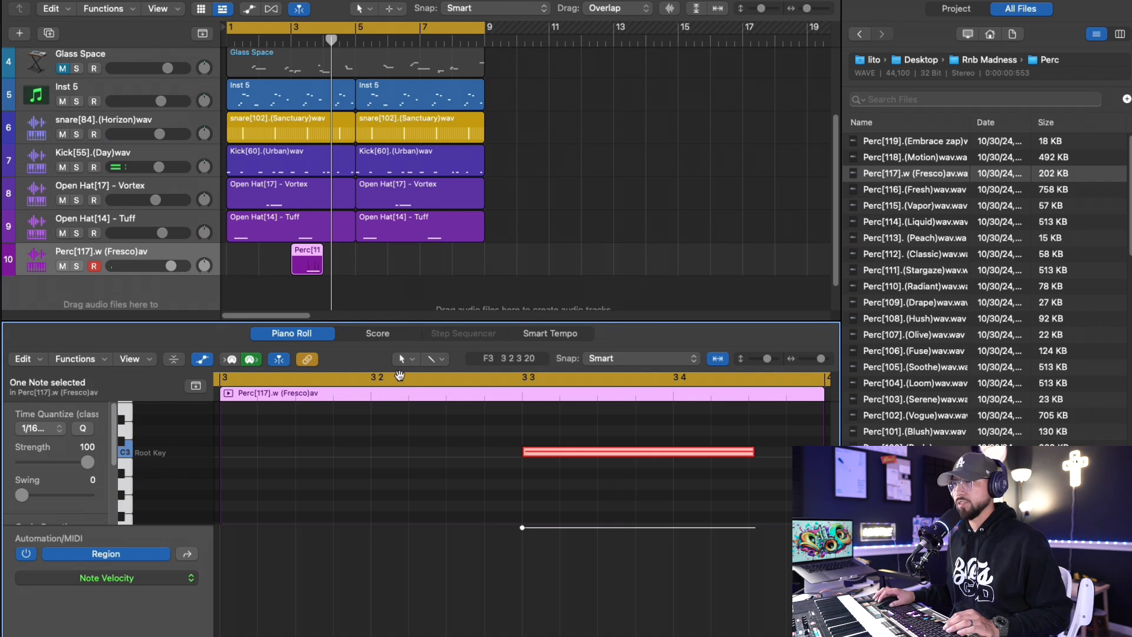
pyautogui.moveTo(176, 269); pyautogui.dragTo(184, 268)
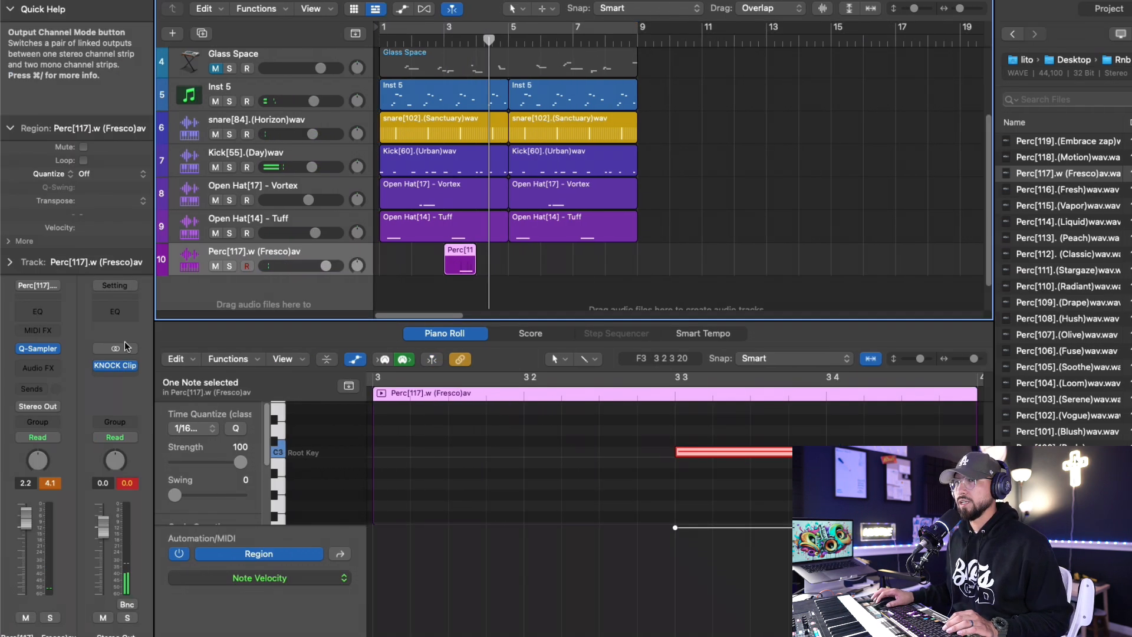
pyautogui.click(50, 374)
pyautogui.click(448, 415)
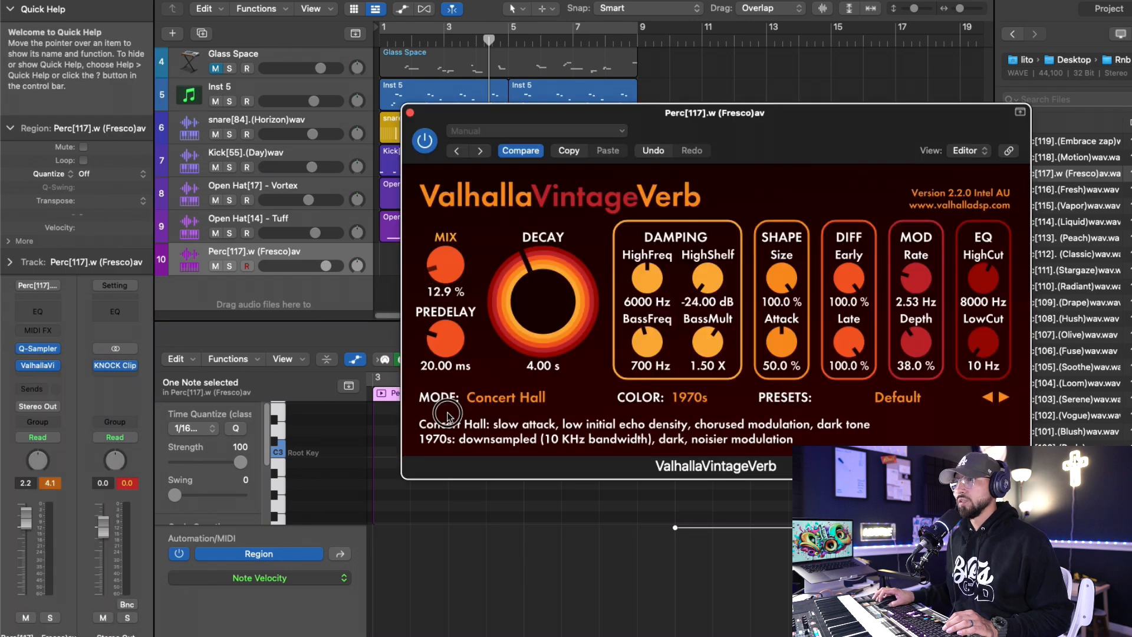
pyautogui.click(410, 114)
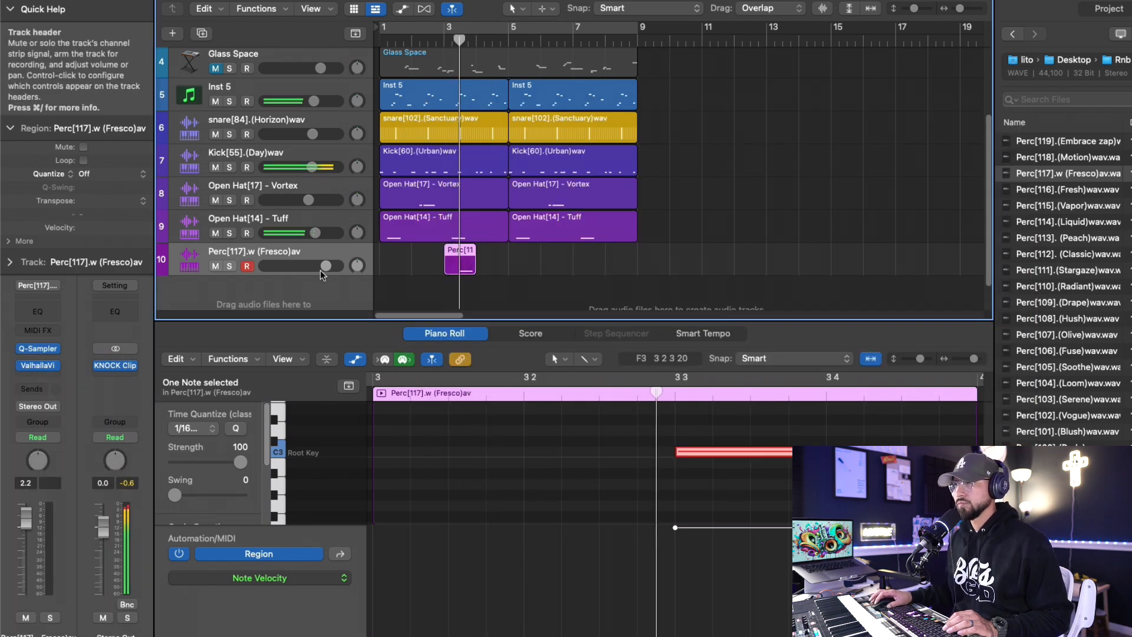
# Lower the percussion track's volume to 0.0 dB, reduce its reverb mix to 6.0%, and close the reverb window.
pyautogui.moveTo(324, 268); pyautogui.dragTo(322, 269)
pyautogui.moveTo(443, 266); pyautogui.dragTo(444, 278)
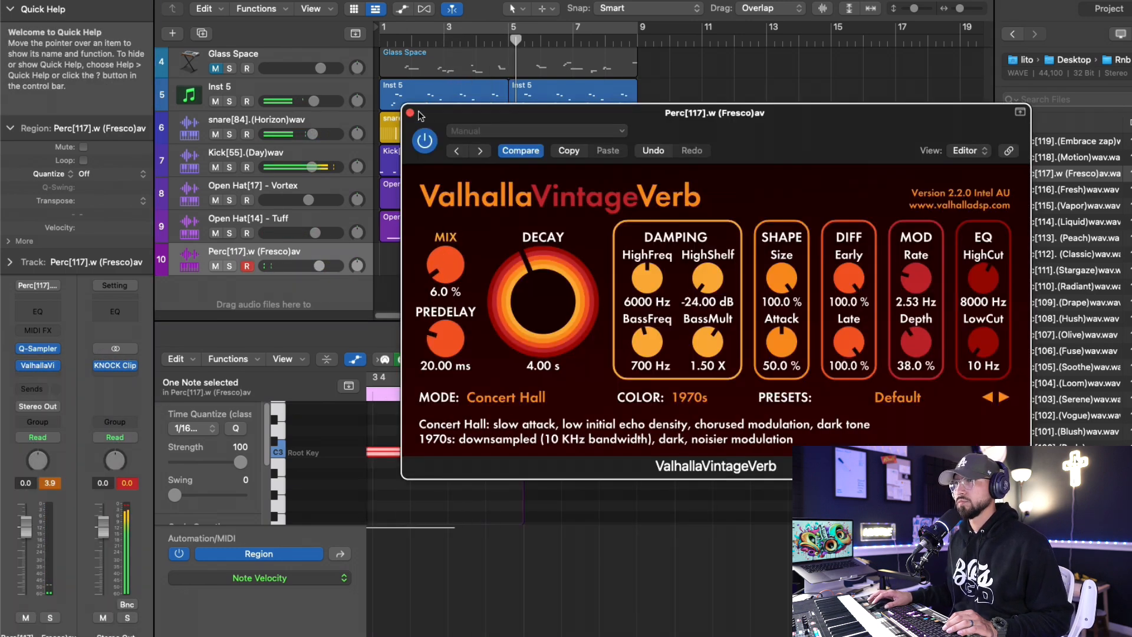
pyautogui.click(412, 114)
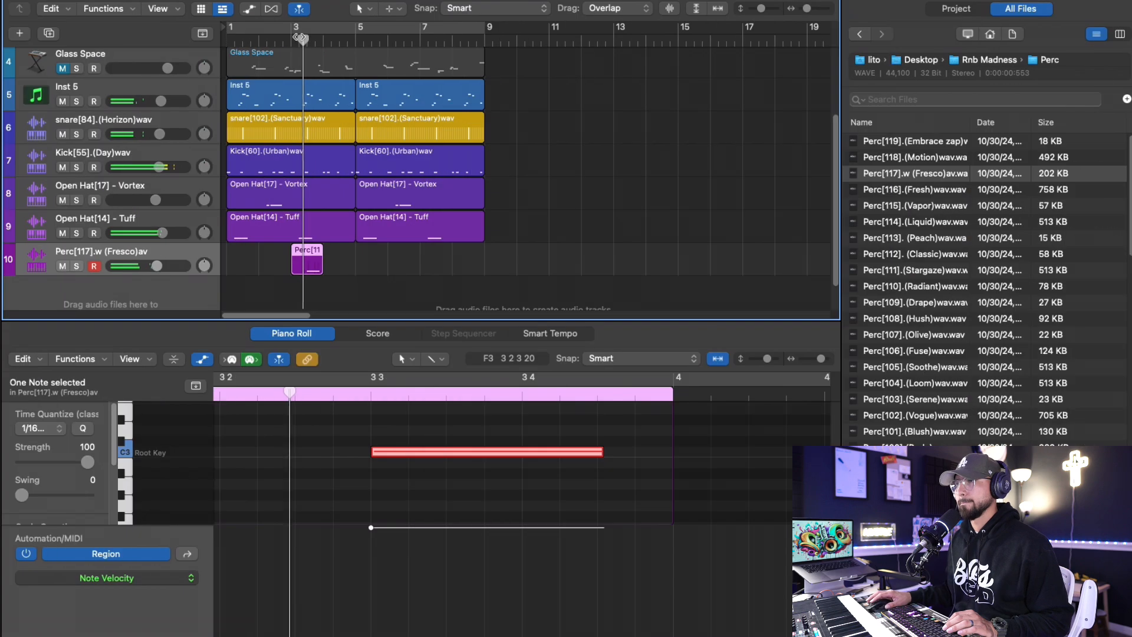
# Extend the Perc[117].w (Fresco)av region to cover bars 1 to 4 and repeat it through bar 8.
pyautogui.scroll(3, 162, 75)
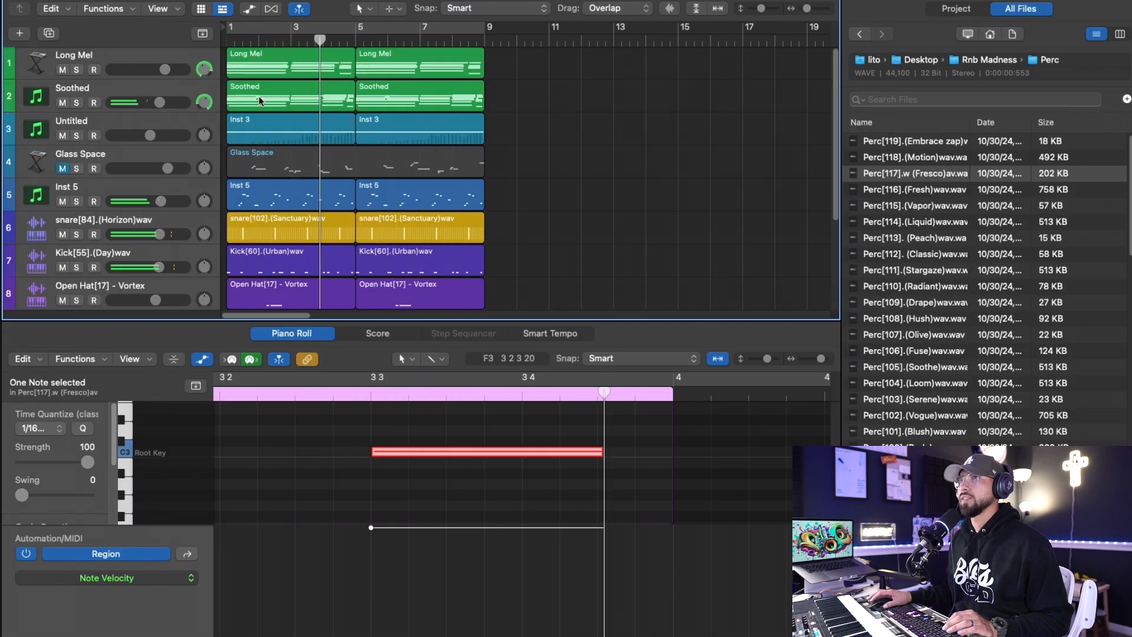
pyautogui.moveTo(322, 245); pyautogui.dragTo(227, 245)
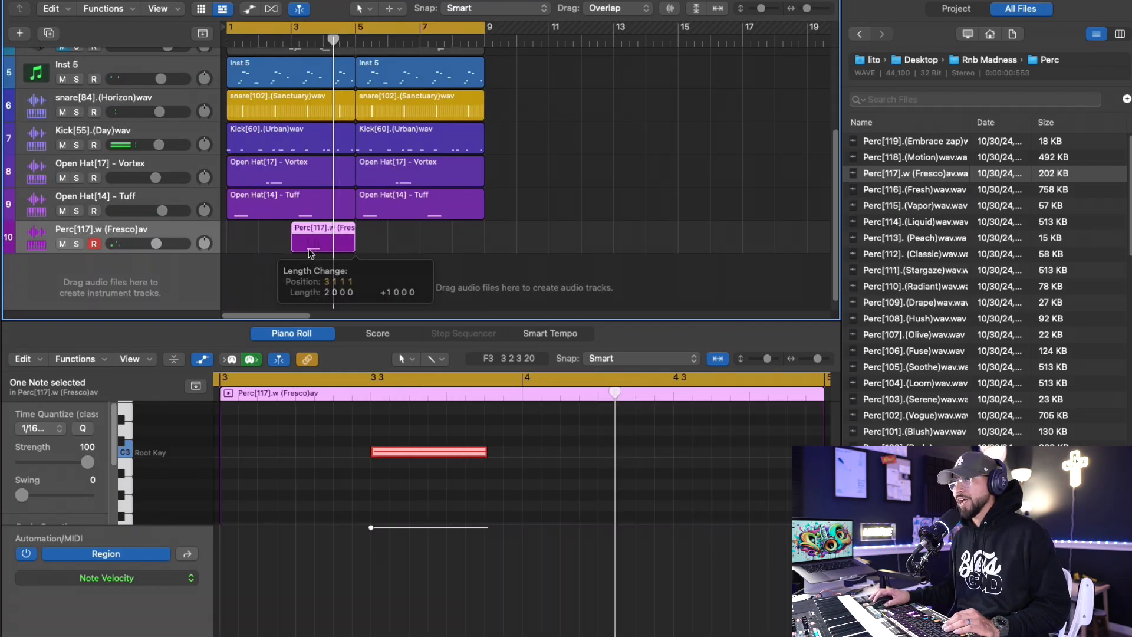
pyautogui.click(289, 242)
pyautogui.press('super+r')
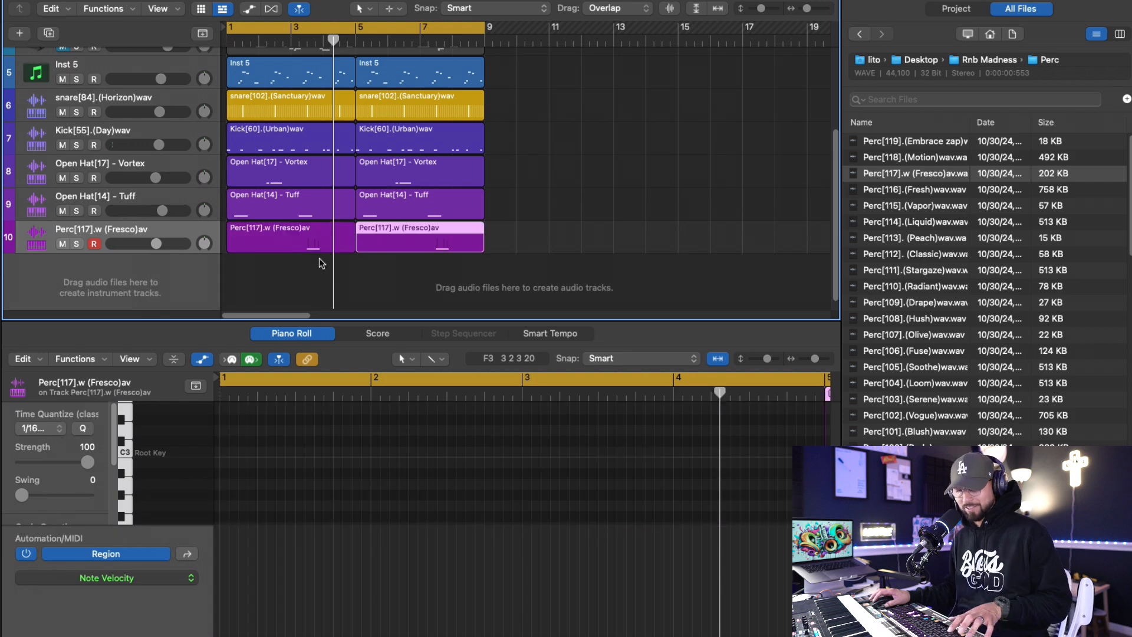
pyautogui.click(313, 248)
# Try unmuting the Glass Space melody track against the beat.
pyautogui.scroll(3, 138, 206)
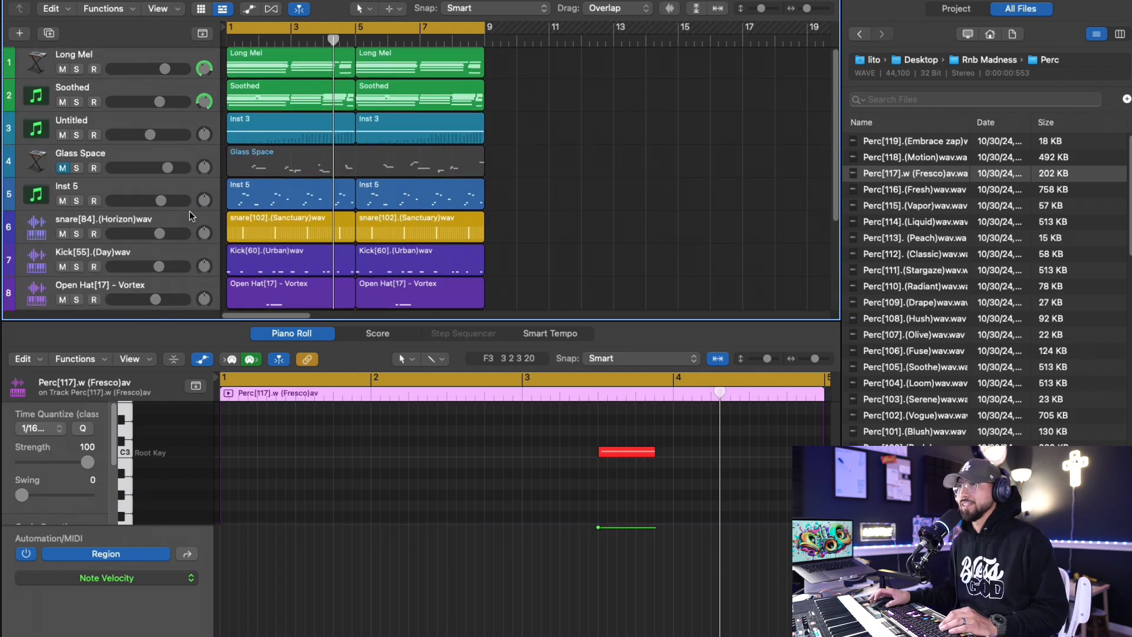
pyautogui.scroll(-3, 138, 207)
pyautogui.scroll(3, 66, 171)
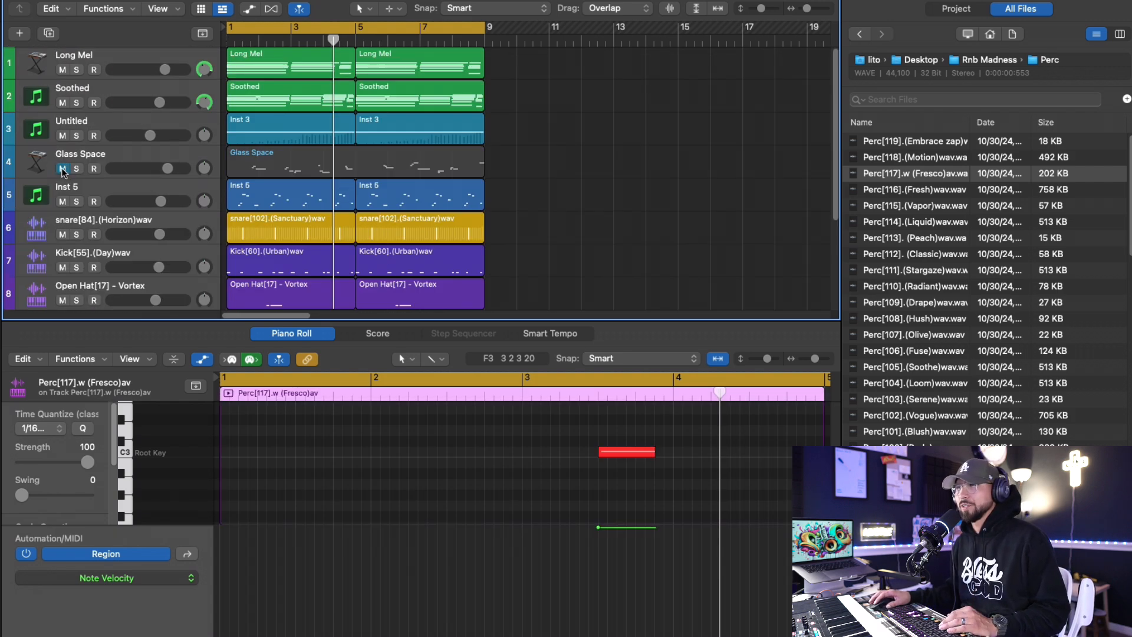
pyautogui.click(63, 170)
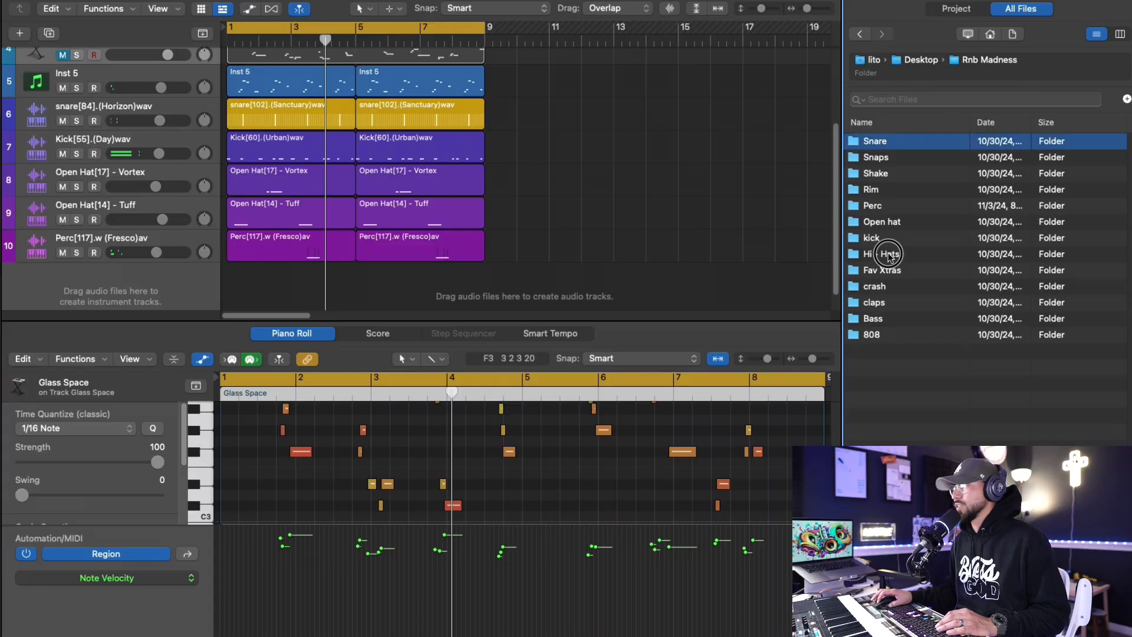
# Open the Hi - Hats sample folder and audition the samples from Hi-Hat[45] to Hi-Hat[41].
pyautogui.doubleClick(890, 254)
pyautogui.click(919, 189)
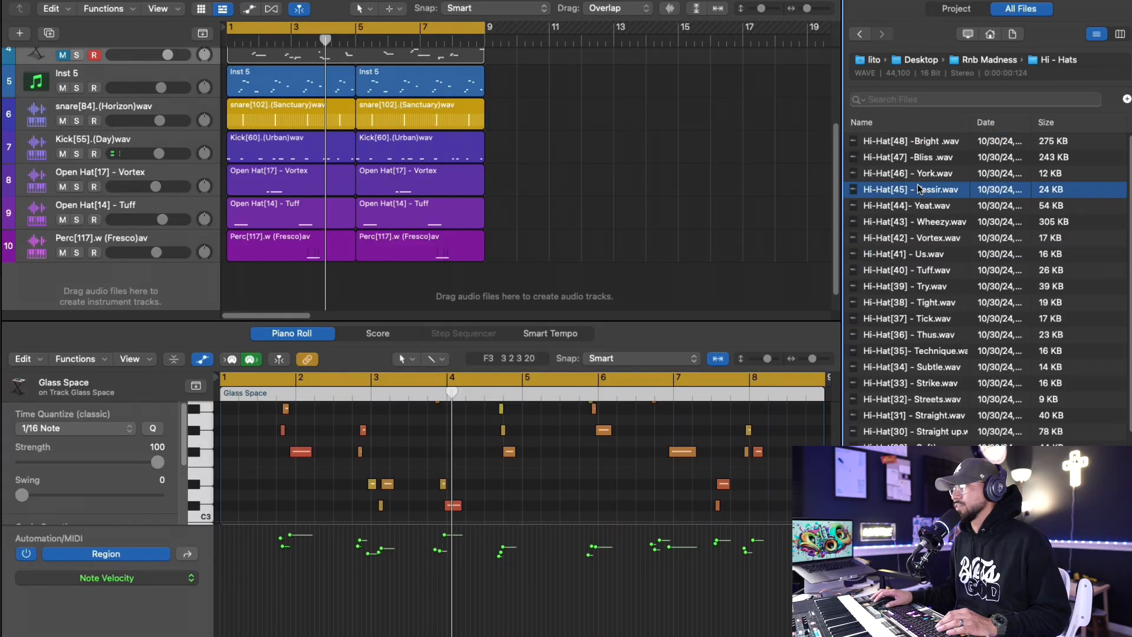
pyautogui.click(927, 206)
pyautogui.click(927, 223)
pyautogui.click(930, 238)
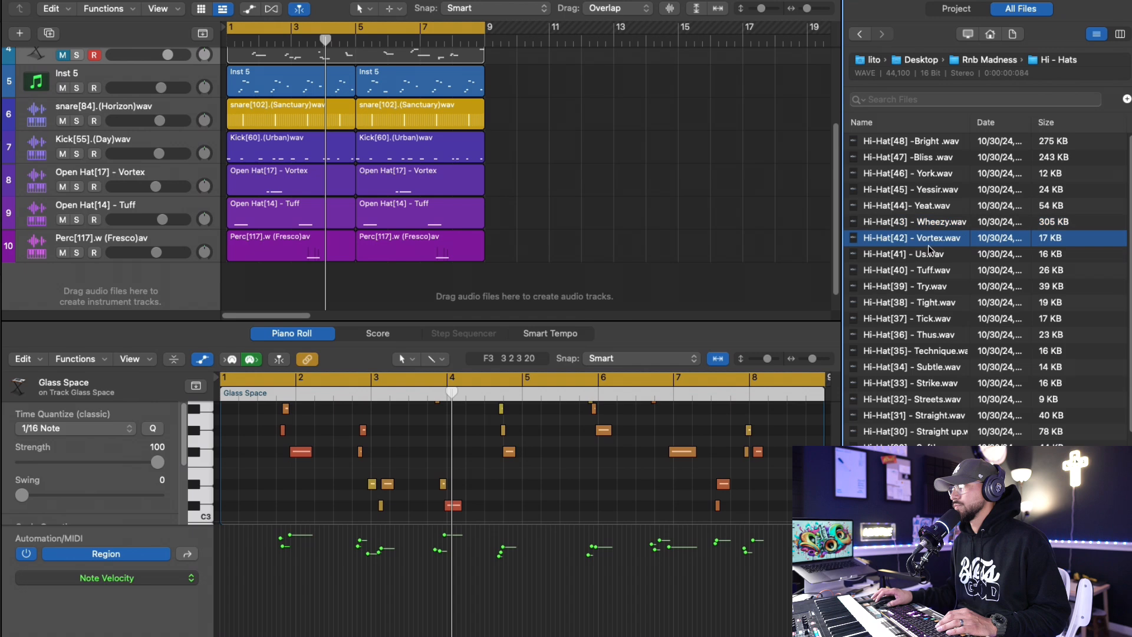
pyautogui.click(929, 259)
# Load Hi-Hat[42] - Vortex.wav onto a new sampler track 11 and close the sampler window.
pyautogui.click(931, 243)
pyautogui.moveTo(932, 243); pyautogui.dragTo(176, 205)
pyautogui.click(257, 113)
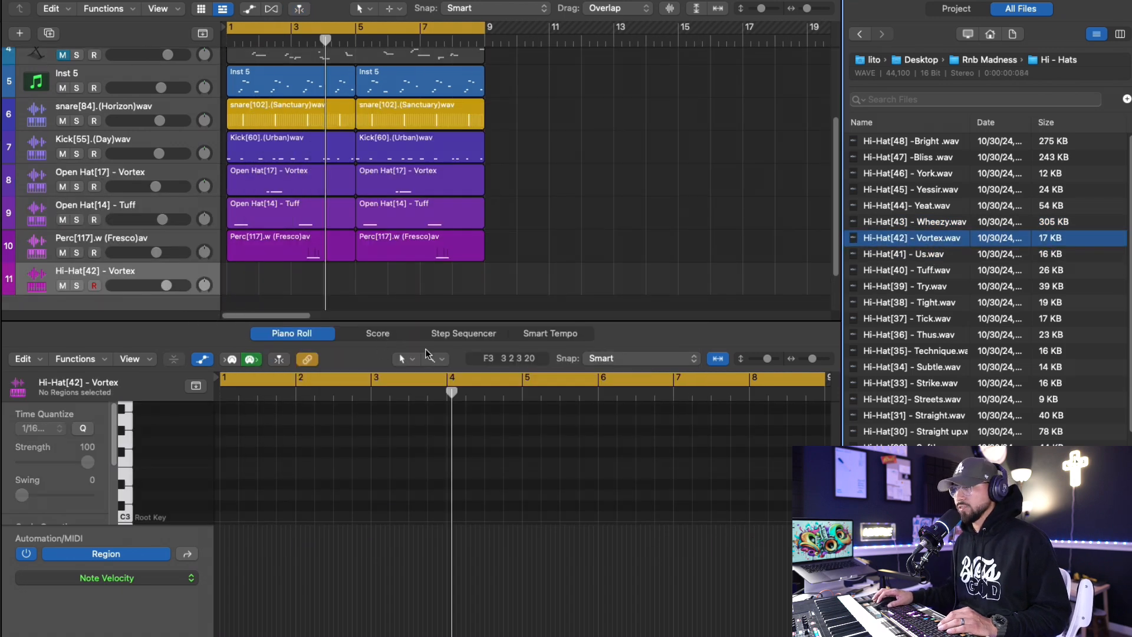
# Choose the Brush tool and paint four 1/16 hi-hat notes on C3 across the first beat of bar 1.
pyautogui.click(249, 459)
pyautogui.press('space')
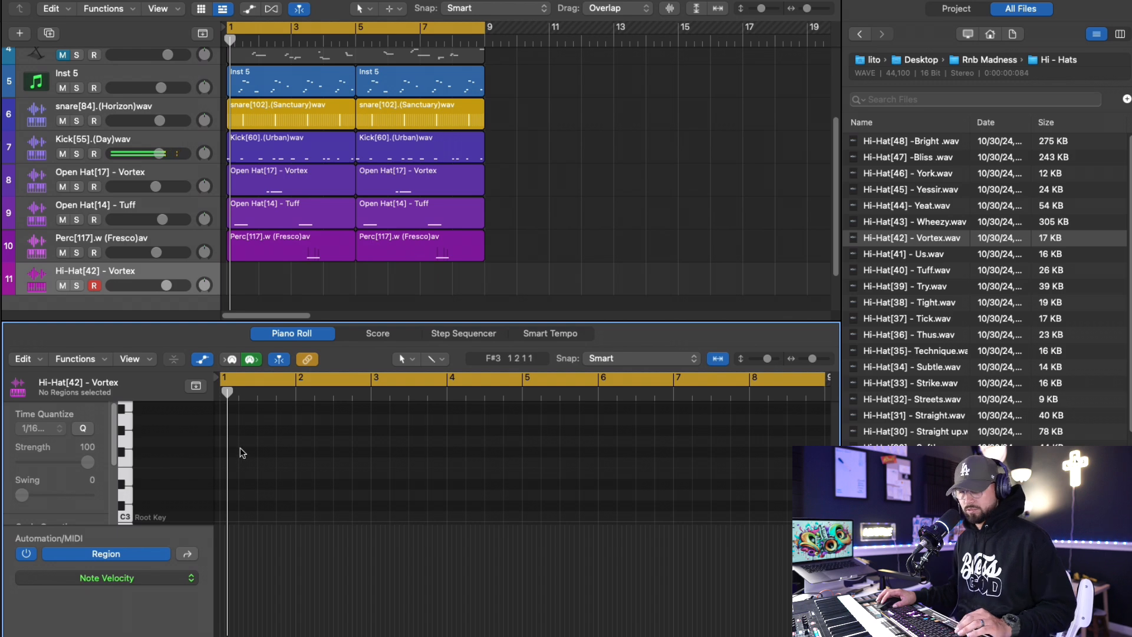
pyautogui.click(436, 359)
pyautogui.click(460, 556)
pyautogui.moveTo(226, 516)
pyautogui.mouseDown()
pyautogui.moveTo(267, 480)
pyautogui.moveTo(327, 483)
pyautogui.mouseUp()
pyautogui.press('space')
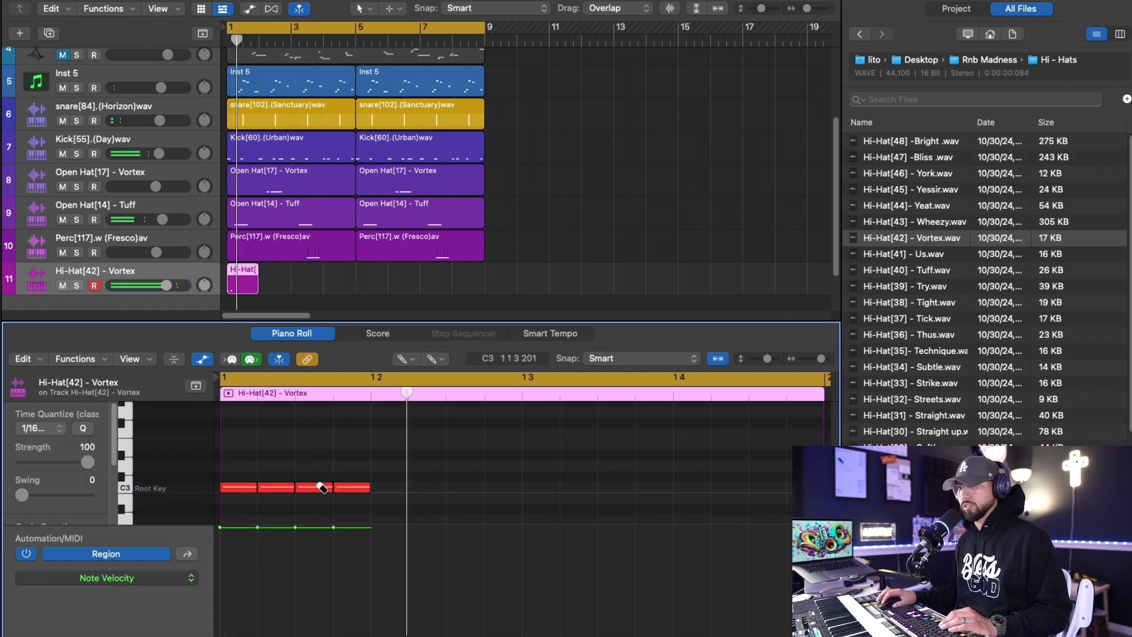
# Set the quantize value to 1/32, repaint the opening hi-hat notes, and draw a descending velocity ramp over them.
pyautogui.click(53, 427)
pyautogui.click(42, 442)
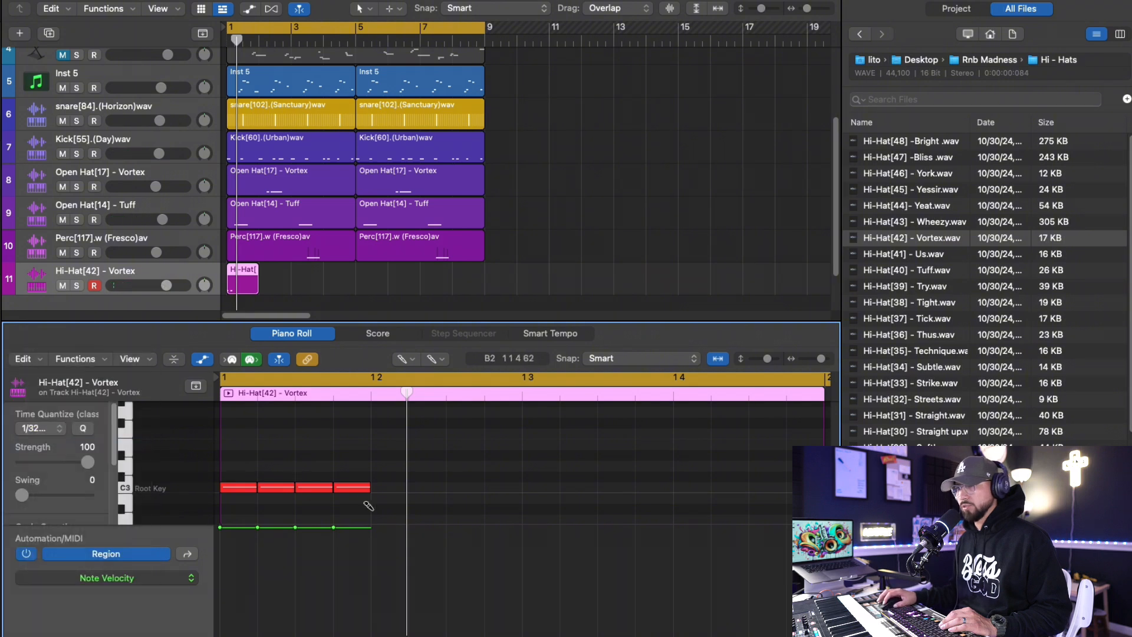
pyautogui.moveTo(333, 489); pyautogui.dragTo(372, 492)
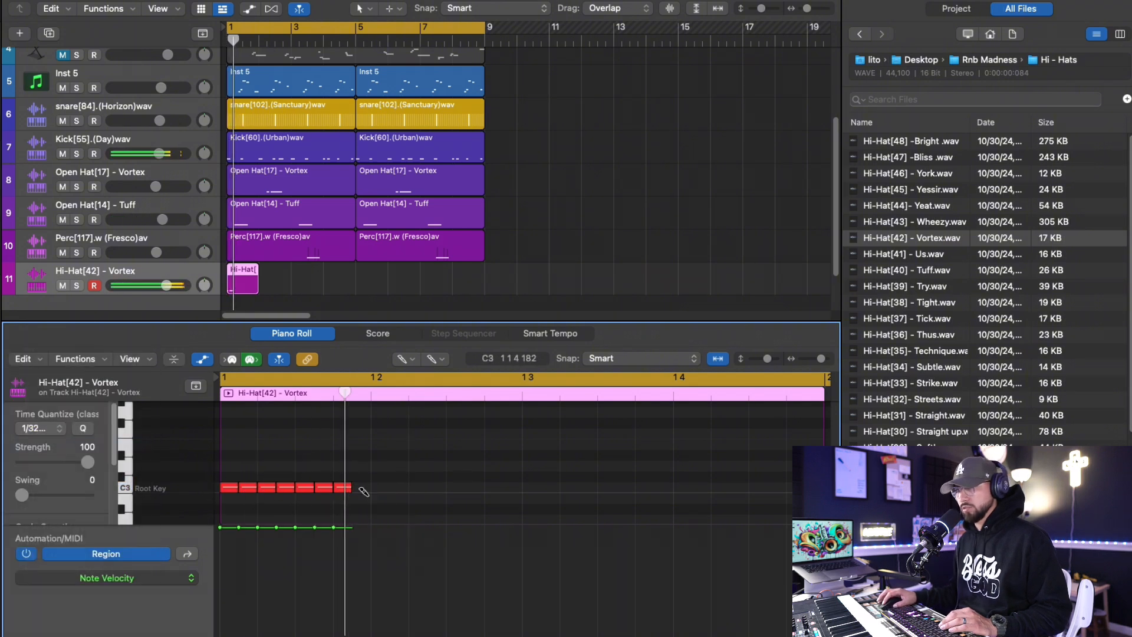
pyautogui.moveTo(236, 549); pyautogui.dragTo(375, 561)
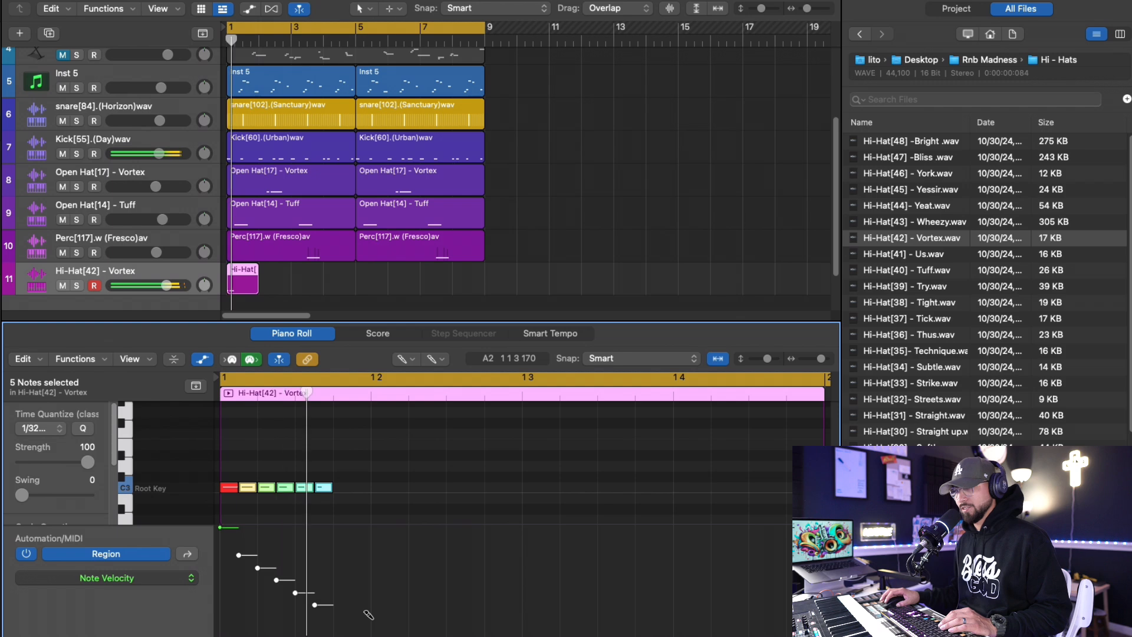
# Set the quantize value to 1/64, repaint the opening hi-hat roll on C3, and slope its velocities downward.
pyautogui.click(41, 428)
pyautogui.click(41, 442)
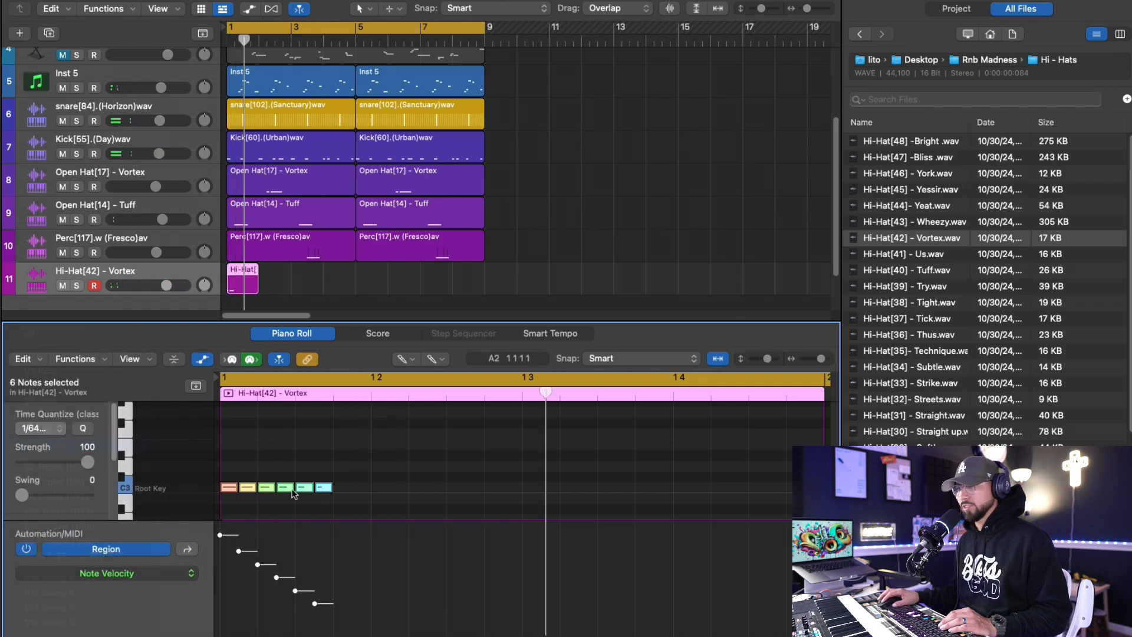
pyautogui.moveTo(238, 485); pyautogui.dragTo(316, 488)
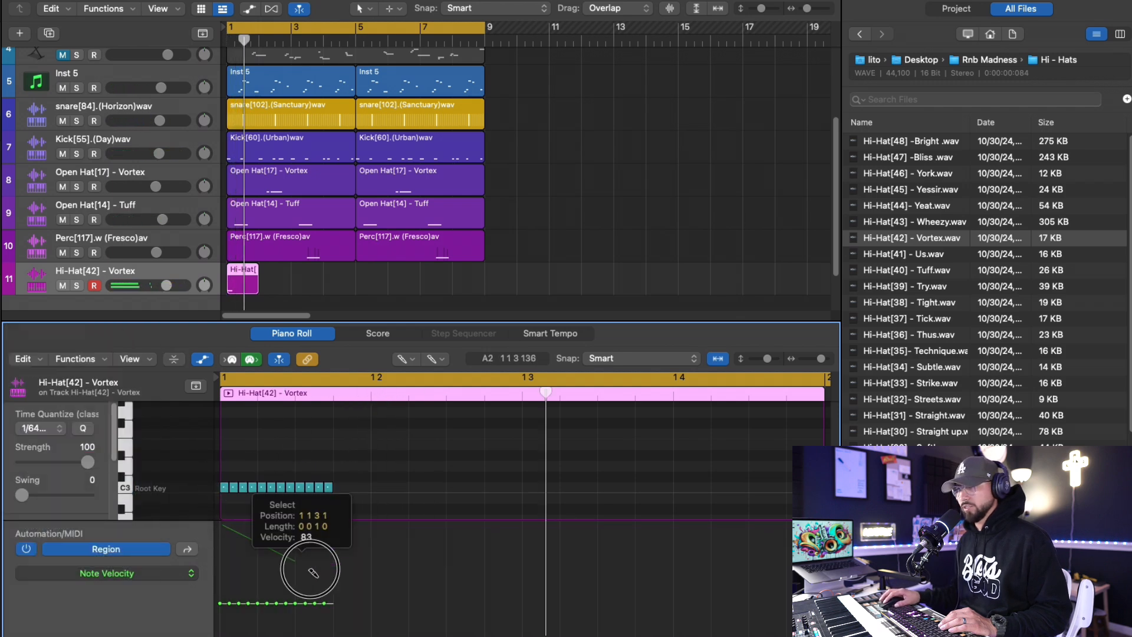
pyautogui.moveTo(333, 627); pyautogui.dragTo(227, 538)
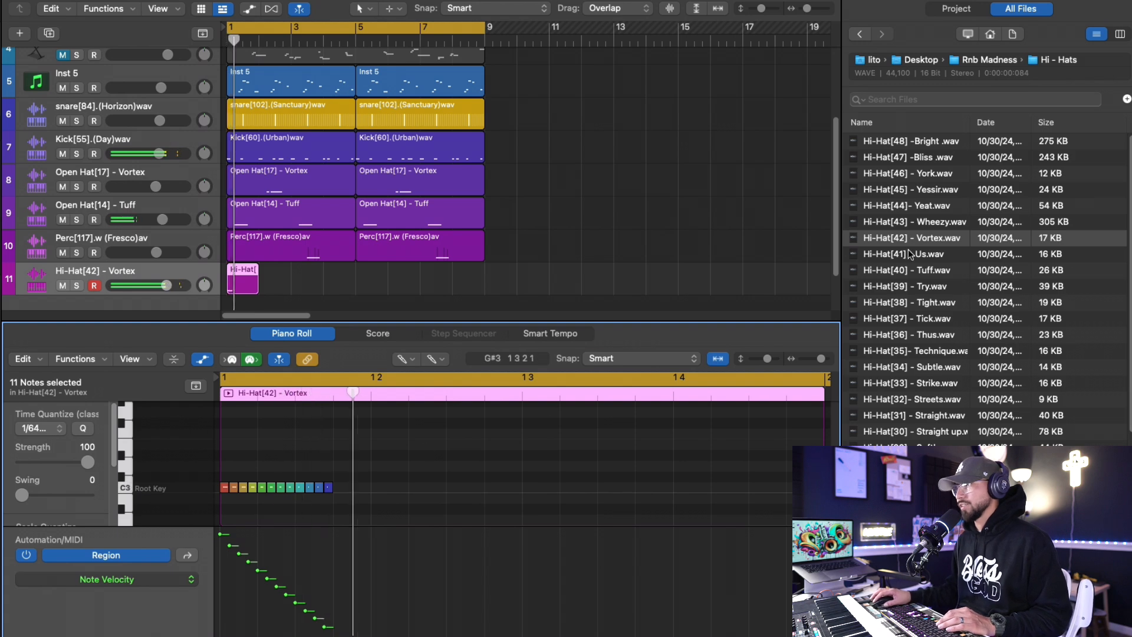
# Replace the hi-hat track's sample with Hi-Hat[41] - Us.wav and close the sampler window.
pyautogui.click(930, 255)
pyautogui.press('Down')
pyautogui.moveTo(930, 255); pyautogui.dragTo(161, 282)
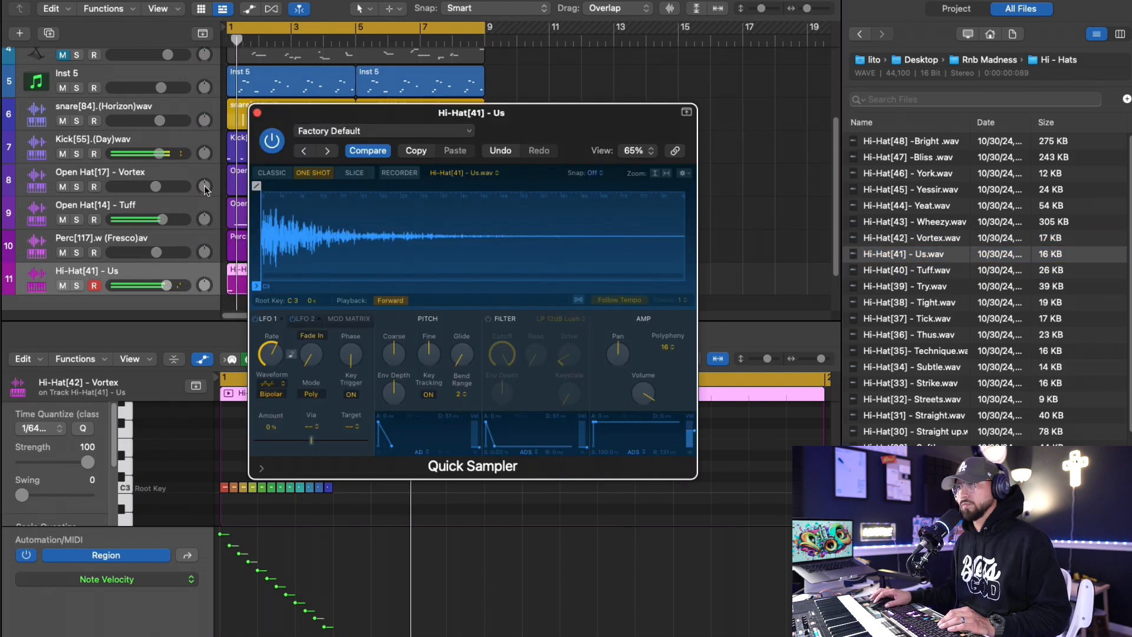
pyautogui.click(257, 113)
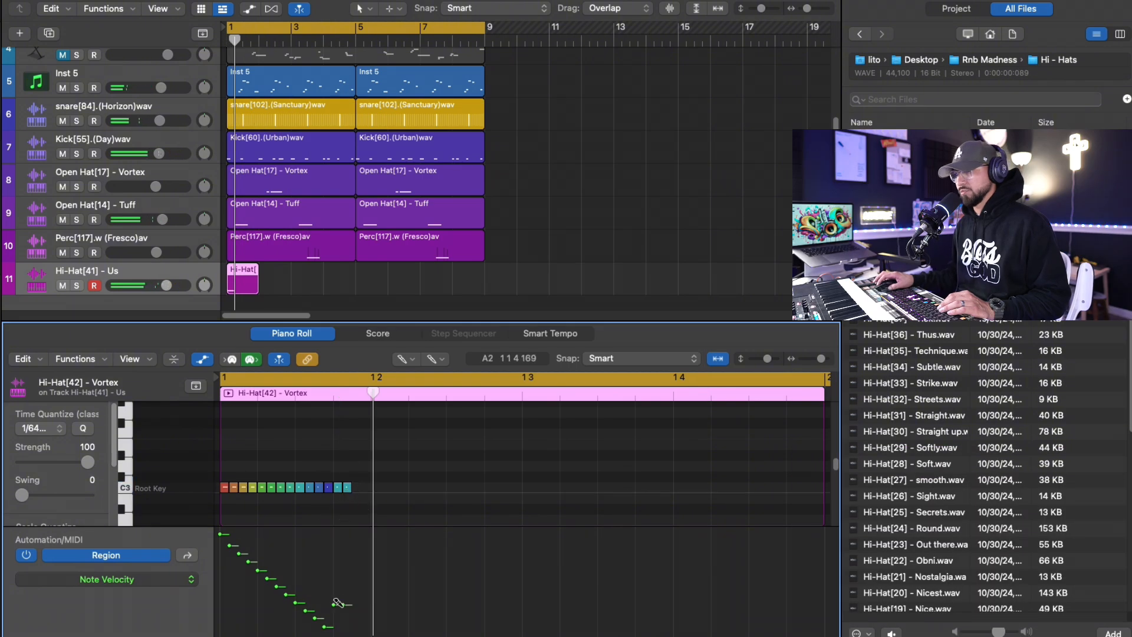
# Extend the bar 1 hi-hat roll by two 1/64 notes and lower their velocities to the end of the ramp.
pyautogui.moveTo(334, 627)
pyautogui.moveTo(333, 627); pyautogui.dragTo(343, 626)
pyautogui.press('space')
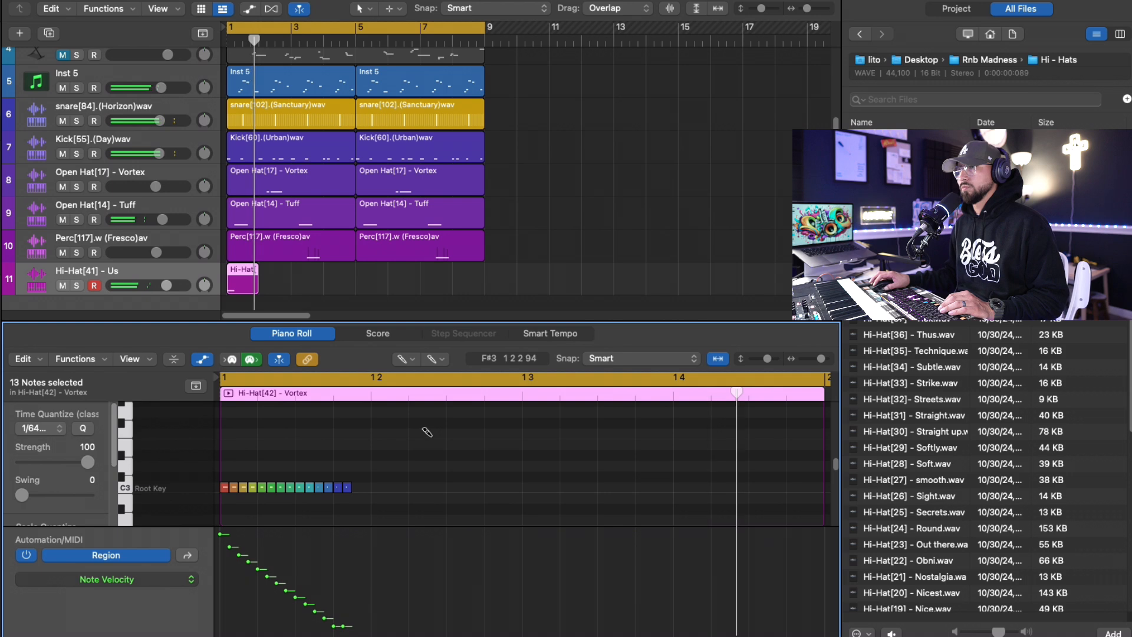
pyautogui.press('super+Left')
pyautogui.click(665, 476)
pyautogui.click(673, 477)
pyautogui.click(680, 477)
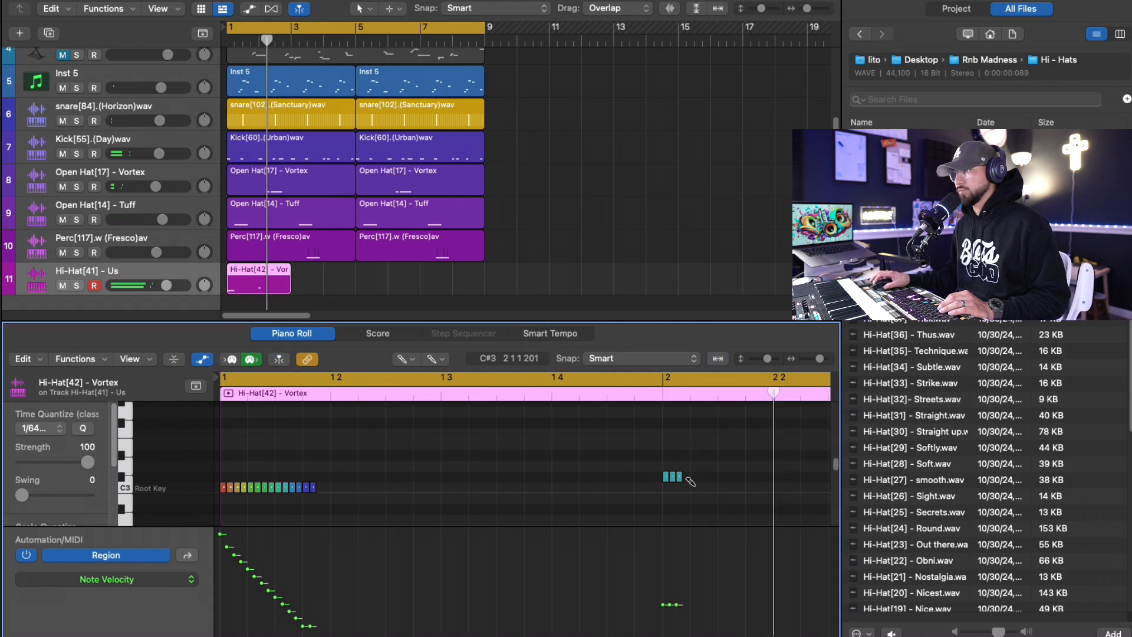
pyautogui.click(687, 477)
pyautogui.click(666, 477)
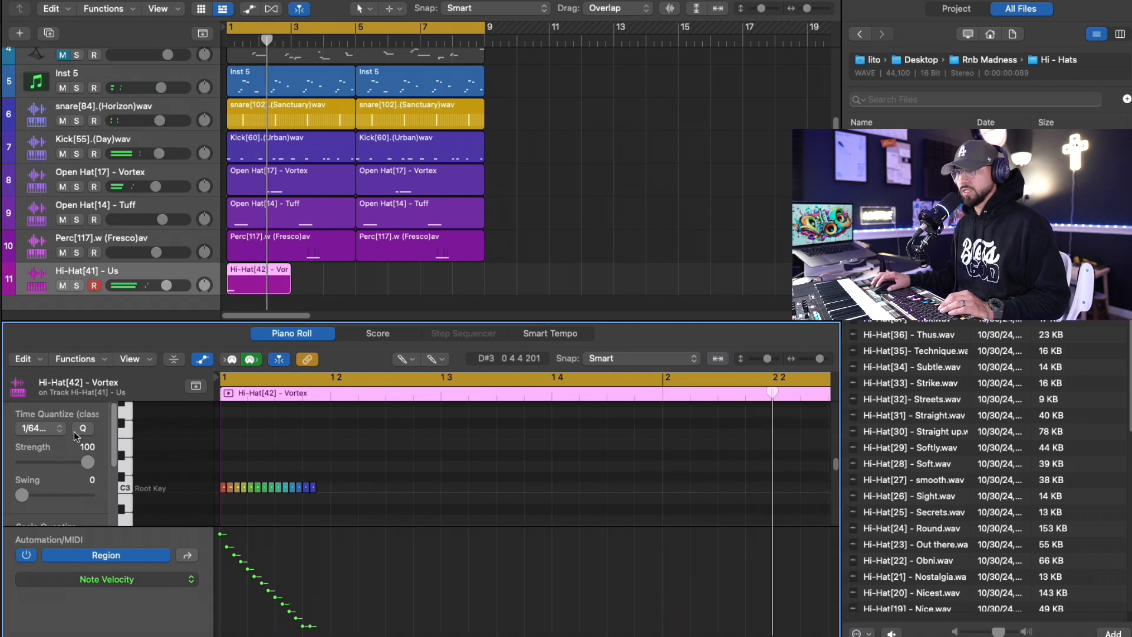
# Set the quantize value to 1/16 and paint three C3 hi-hat notes from the start of bar 2 with descending velocities.
pyautogui.click(58, 428)
pyautogui.click(52, 401)
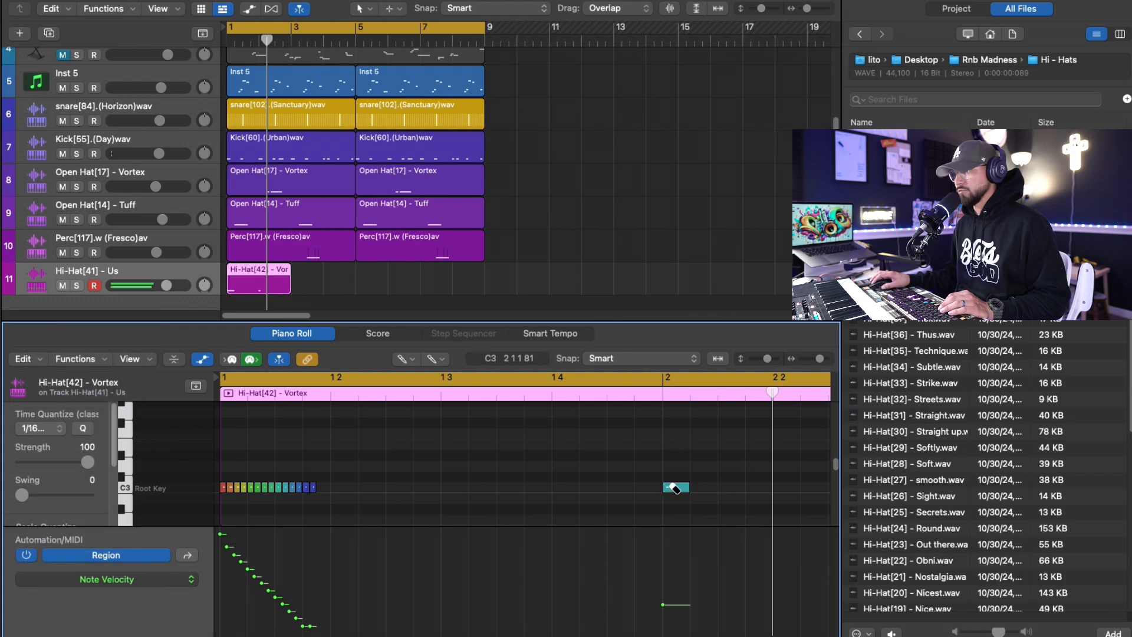
pyautogui.moveTo(702, 487); pyautogui.dragTo(744, 487)
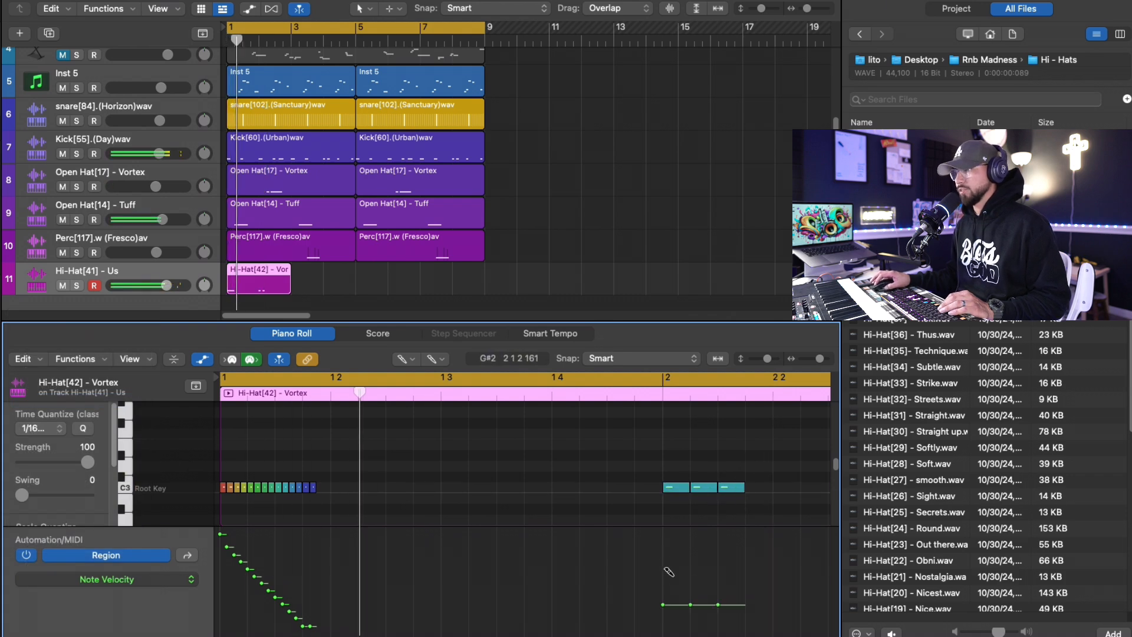
pyautogui.moveTo(672, 604)
pyautogui.mouseDown()
pyautogui.moveTo(672, 562)
pyautogui.moveTo(723, 595)
pyautogui.mouseUp()
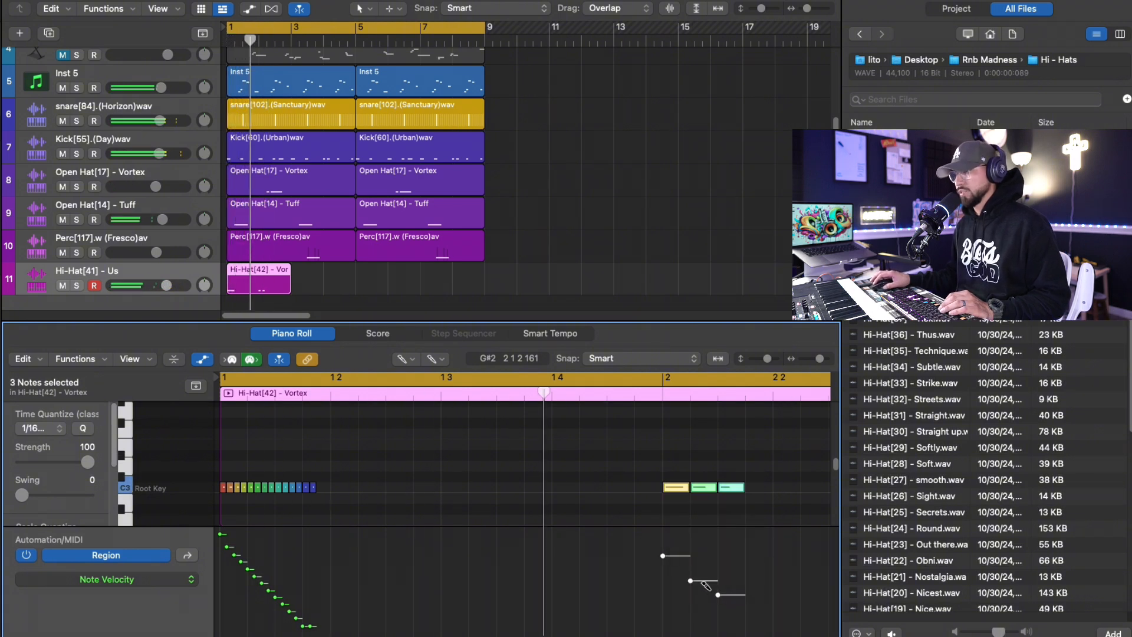
# Paint three more 1/16 hi-hat notes on C3 leading into beat 3 of bar 2, with varied velocities.
pyautogui.click(541, 487)
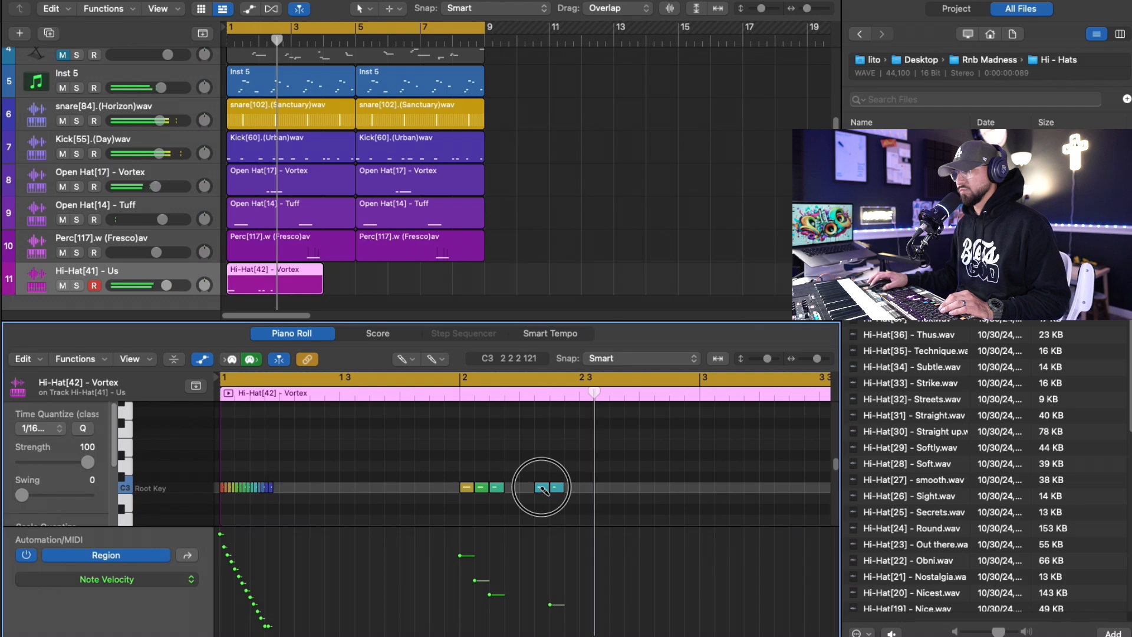
pyautogui.moveTo(543, 488); pyautogui.dragTo(558, 488)
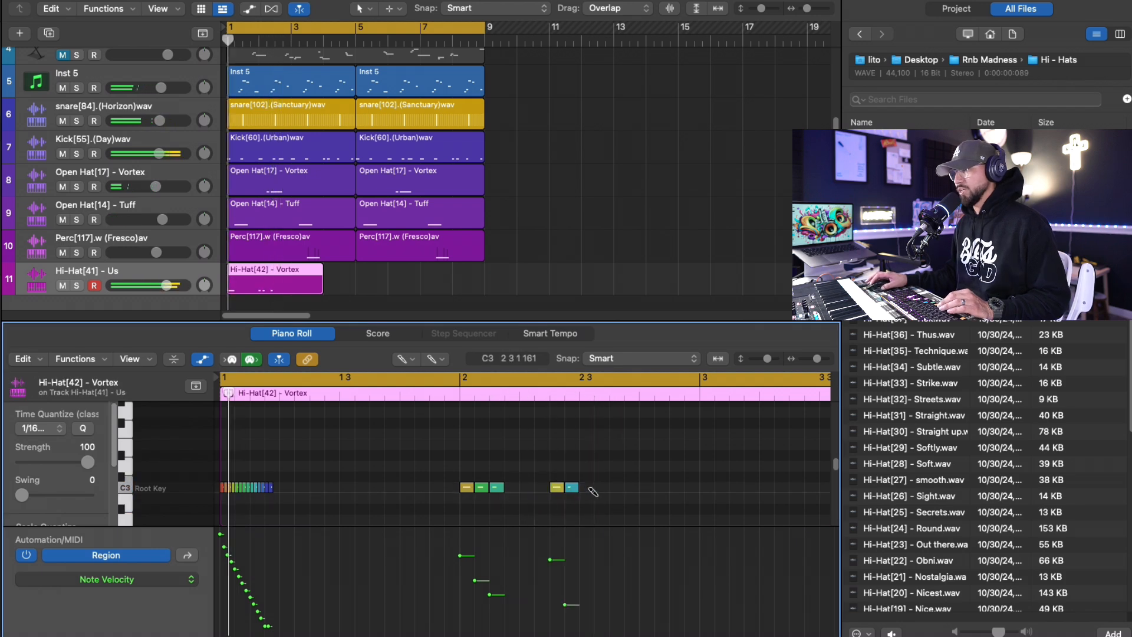
pyautogui.click(588, 489)
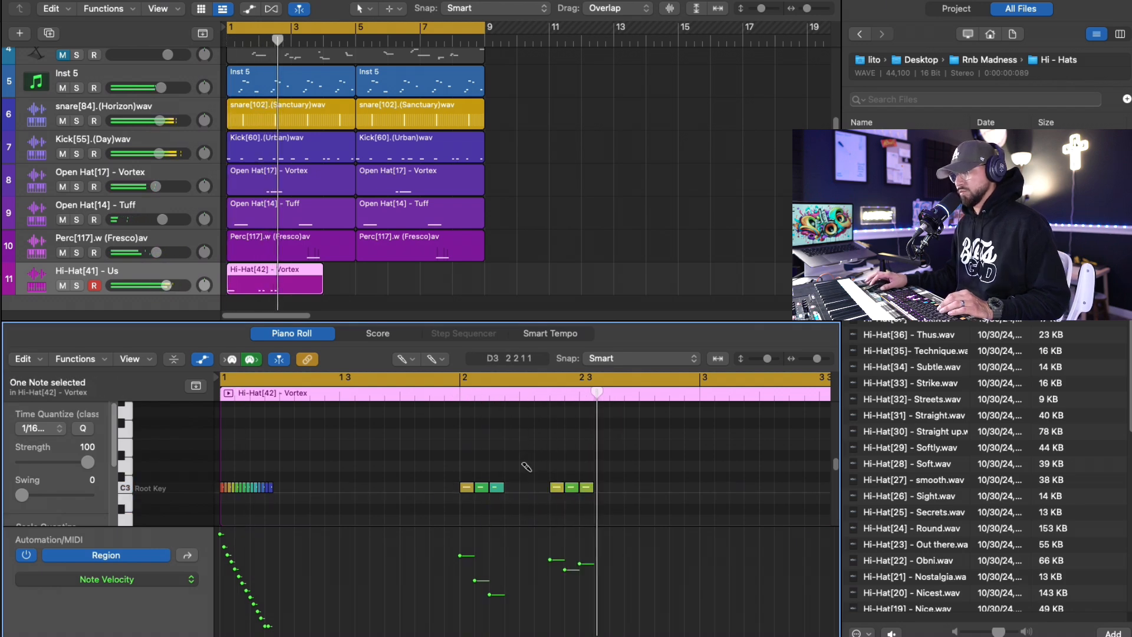
# Set the quantize value to 1/64 and paint a C3 hi-hat roll from bar 3 with a descending velocity ramp.
pyautogui.click(42, 429)
pyautogui.click(47, 459)
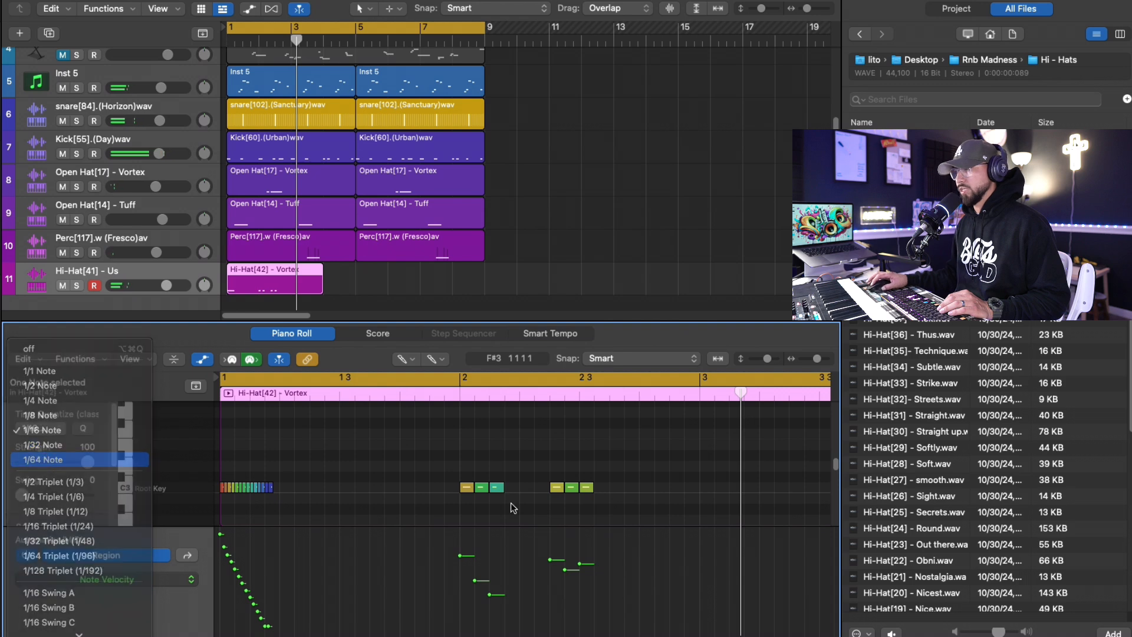
pyautogui.moveTo(702, 487); pyautogui.dragTo(774, 488)
pyautogui.moveTo(795, 606); pyautogui.dragTo(700, 534)
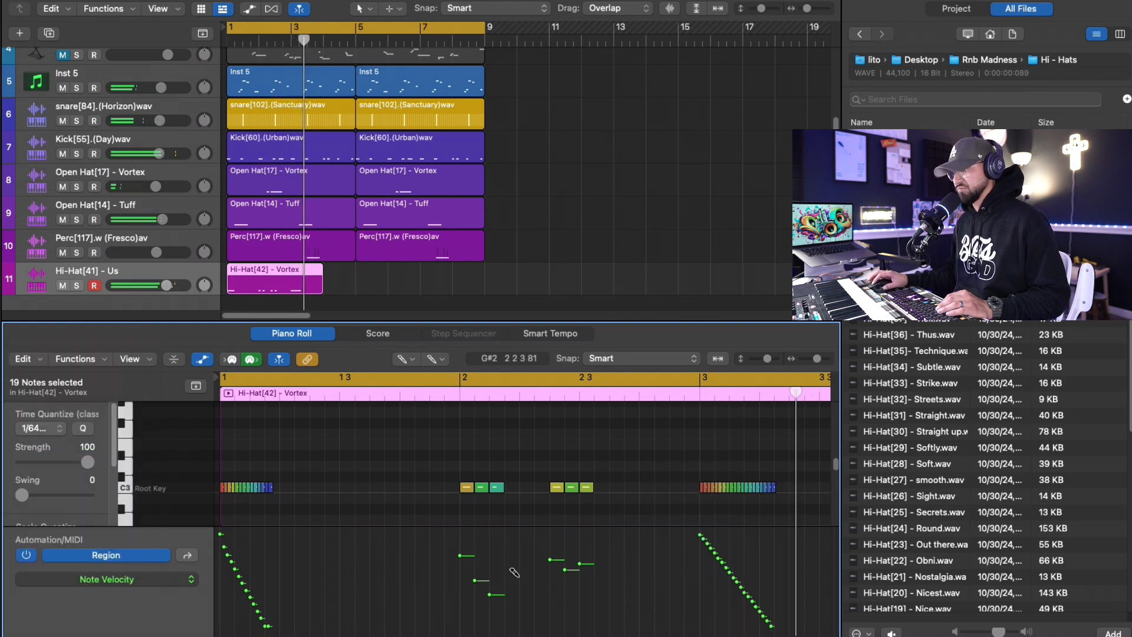
# Lower the bar 3 roll's velocities and add two separate 1/64 notes after it, plus two A2 notes in bar 1's second beat.
pyautogui.hscroll(5, 514, 572)
pyautogui.moveTo(435, 535); pyautogui.dragTo(510, 632)
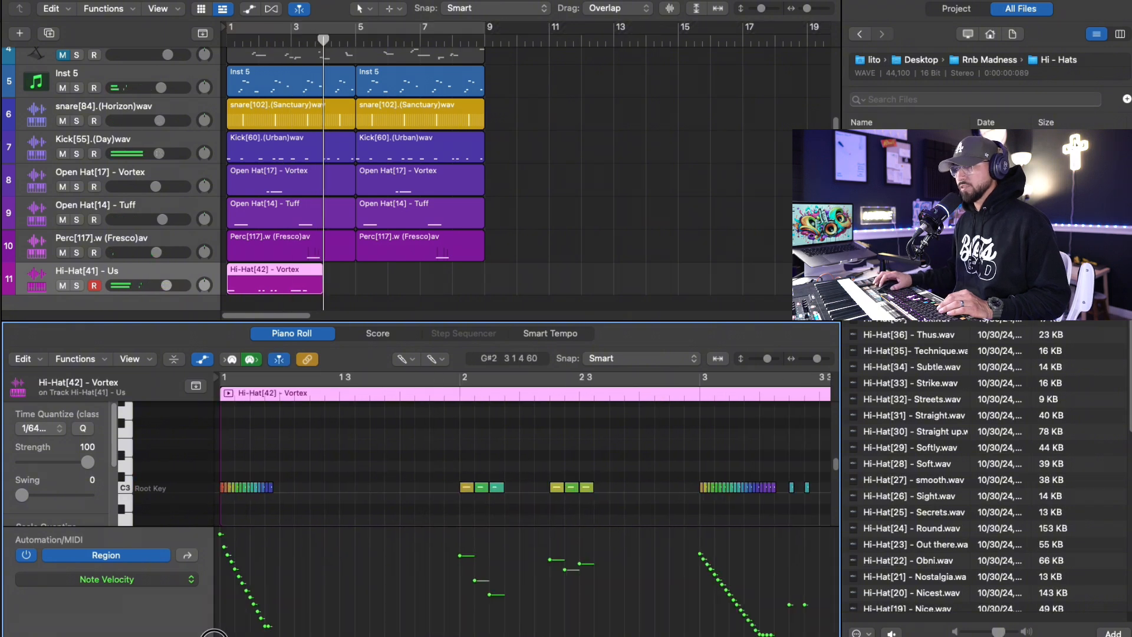
pyautogui.click(282, 519)
pyautogui.click(297, 519)
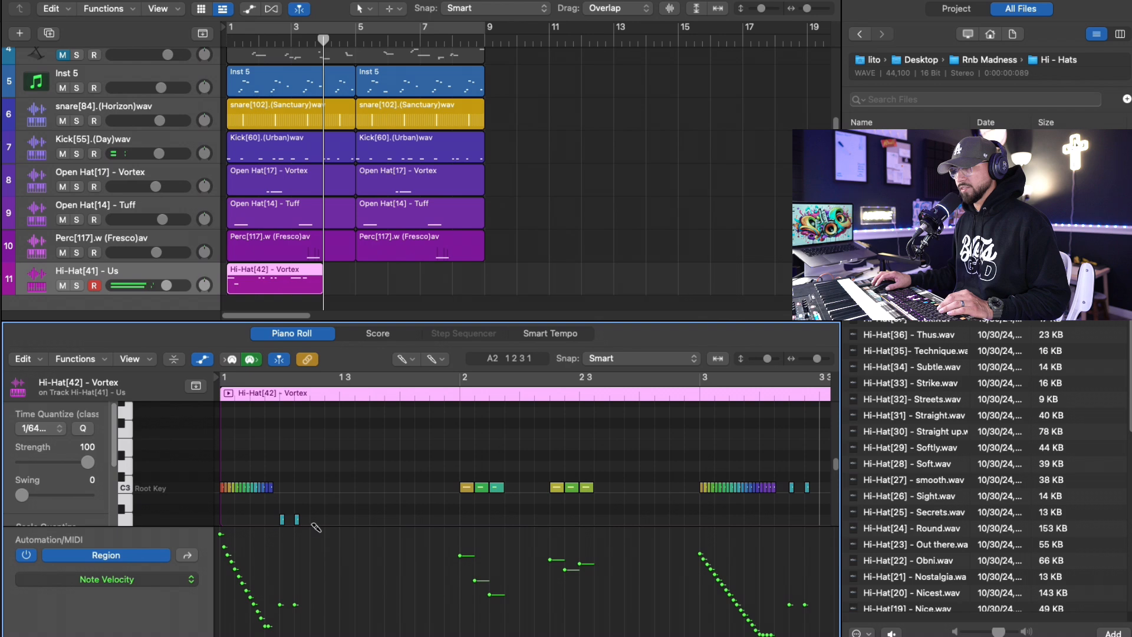
# Shorten the bar 3 hi-hat roll by erasing its last notes and redraw its velocity ramp starting lower.
pyautogui.press('space')
pyautogui.press('c')
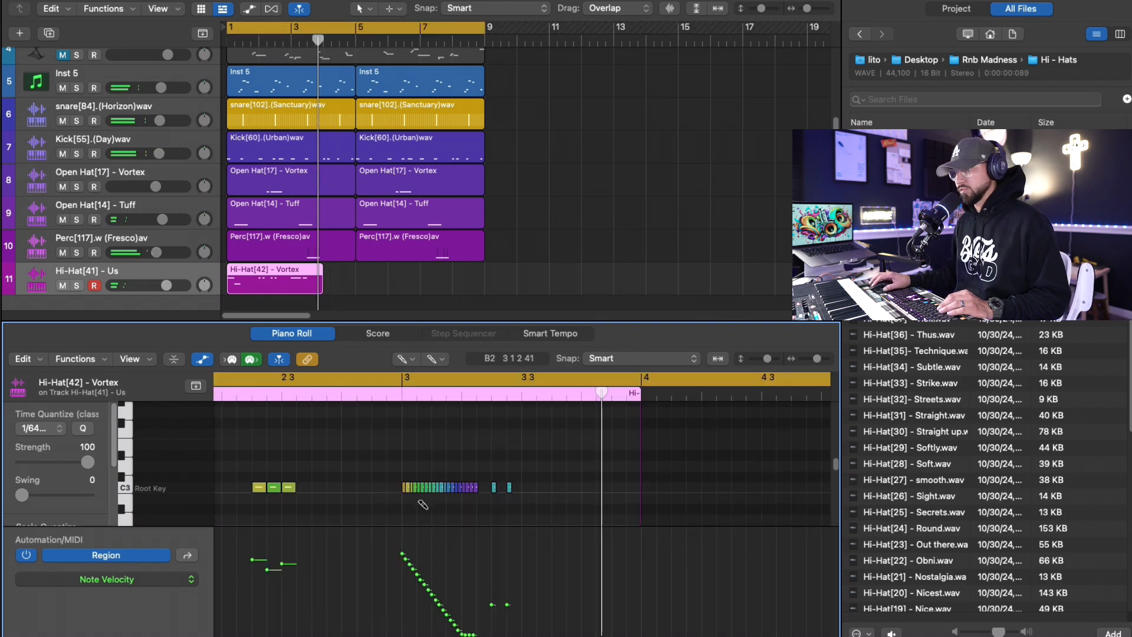
pyautogui.moveTo(475, 490); pyautogui.dragTo(447, 494)
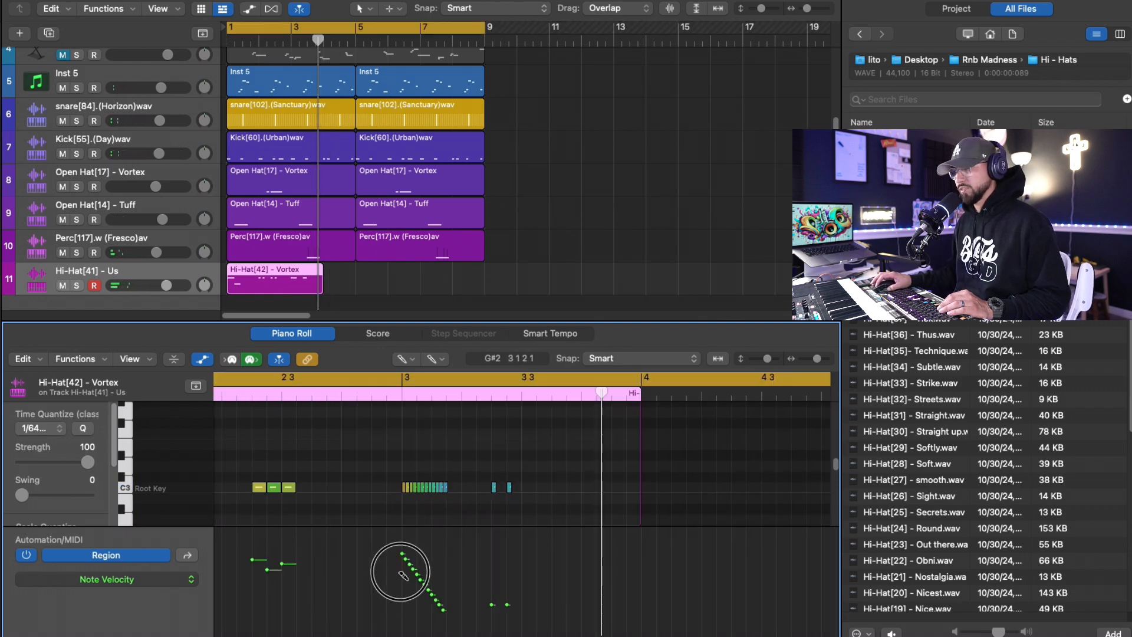
pyautogui.moveTo(403, 575); pyautogui.dragTo(453, 610)
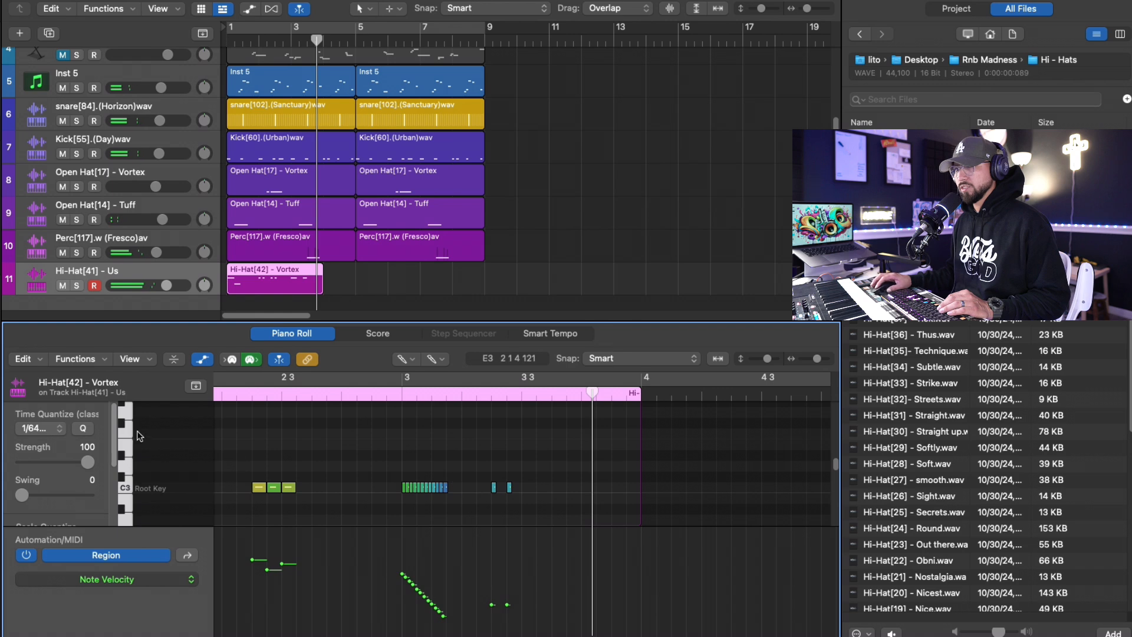
pyautogui.click(56, 430)
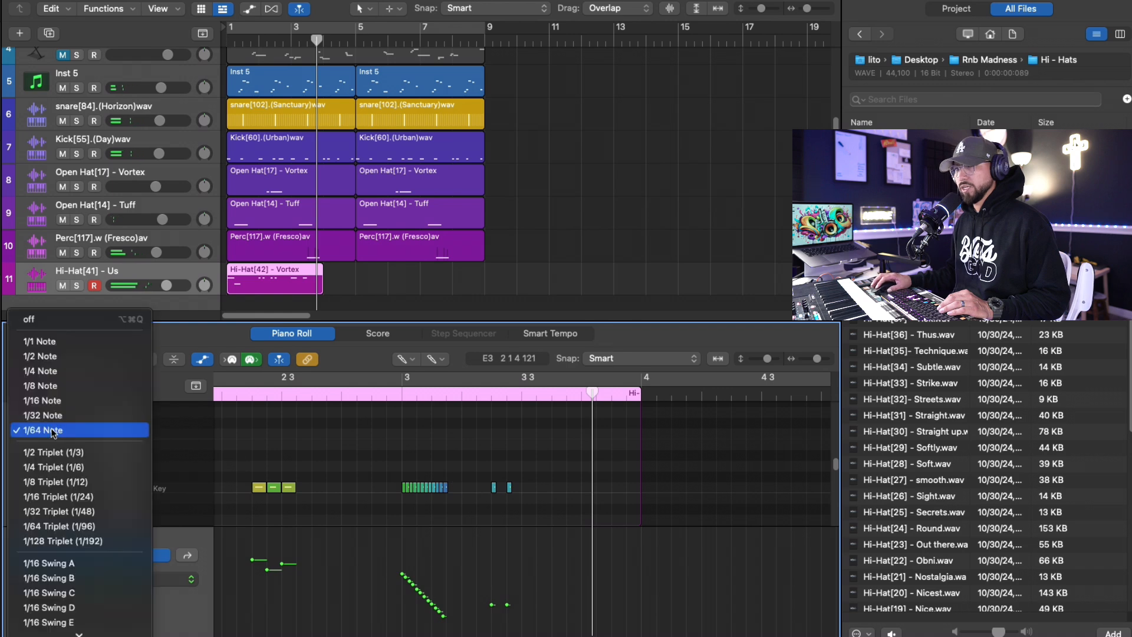
pyautogui.click(51, 402)
pyautogui.hscroll(-5, 309, 551)
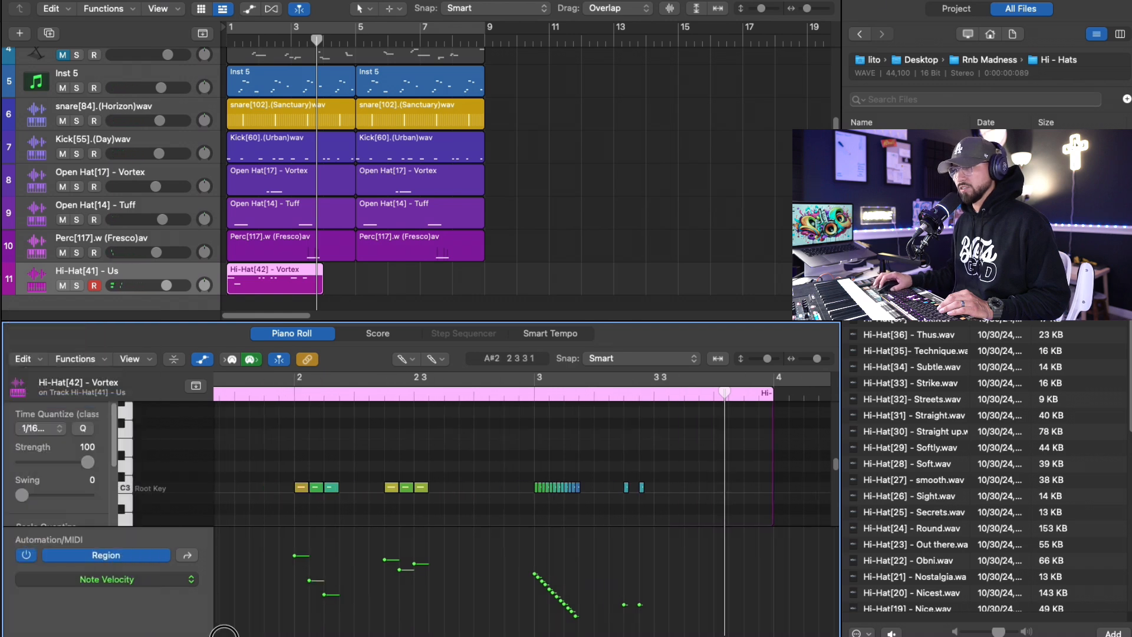
pyautogui.click(349, 520)
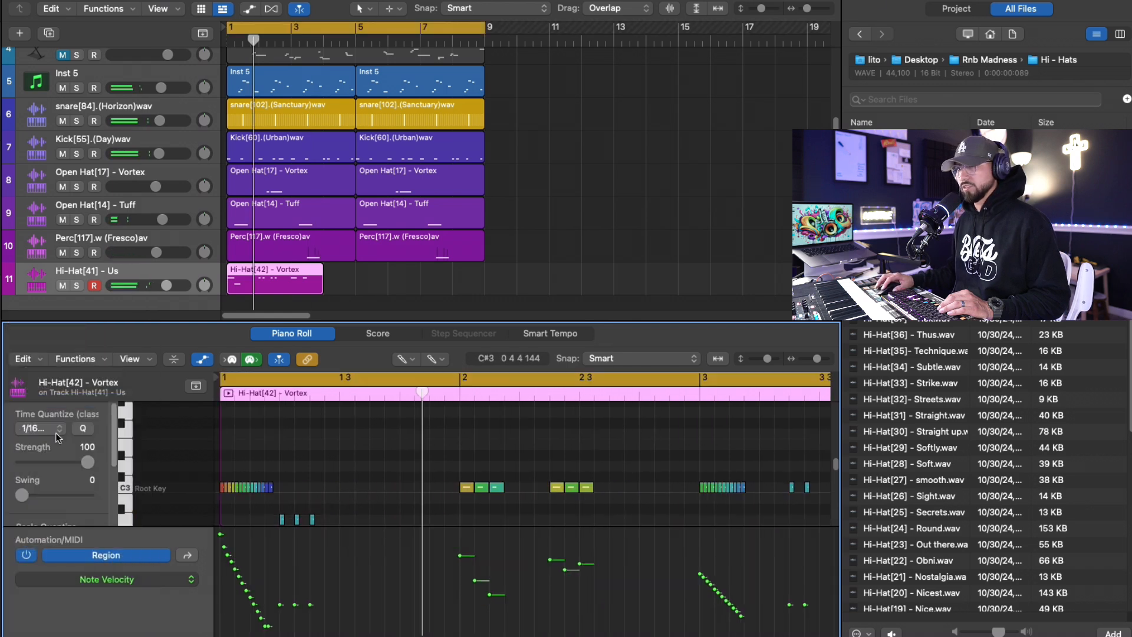
# Set the quantize value to 1/8 and paint three A2 notes from beat 3 of bar 1 with varied velocities.
pyautogui.click(57, 430)
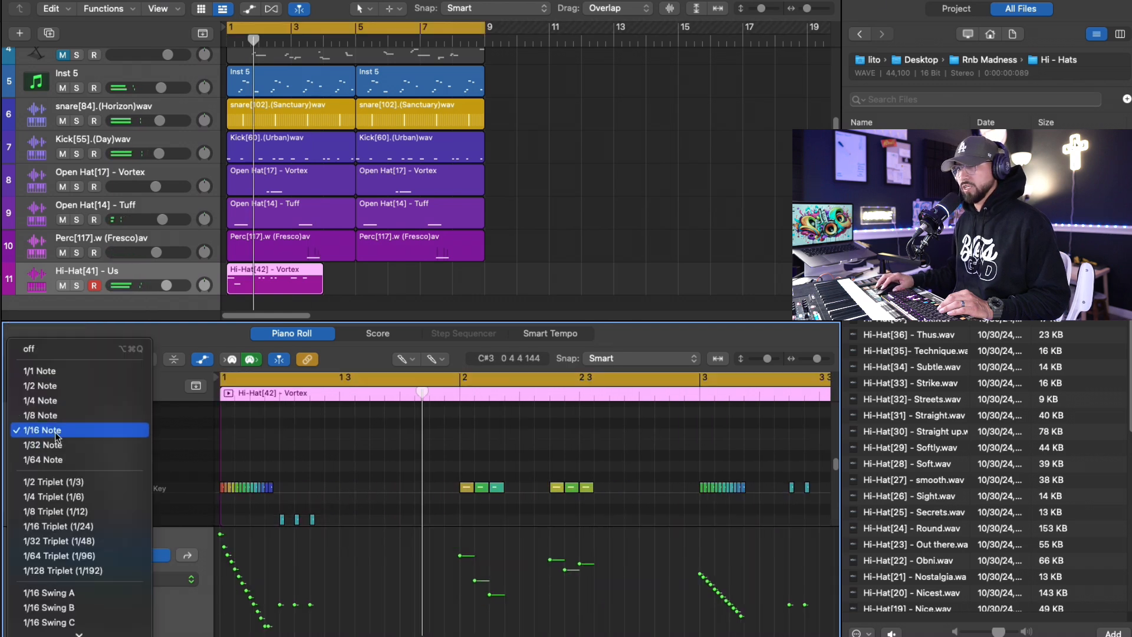
pyautogui.click(56, 415)
pyautogui.click(348, 518)
pyautogui.moveTo(347, 518); pyautogui.dragTo(456, 521)
pyautogui.moveTo(346, 604)
pyautogui.mouseDown()
pyautogui.moveTo(358, 564)
pyautogui.moveTo(370, 600)
pyautogui.moveTo(376, 576)
pyautogui.moveTo(370, 614)
pyautogui.mouseUp()
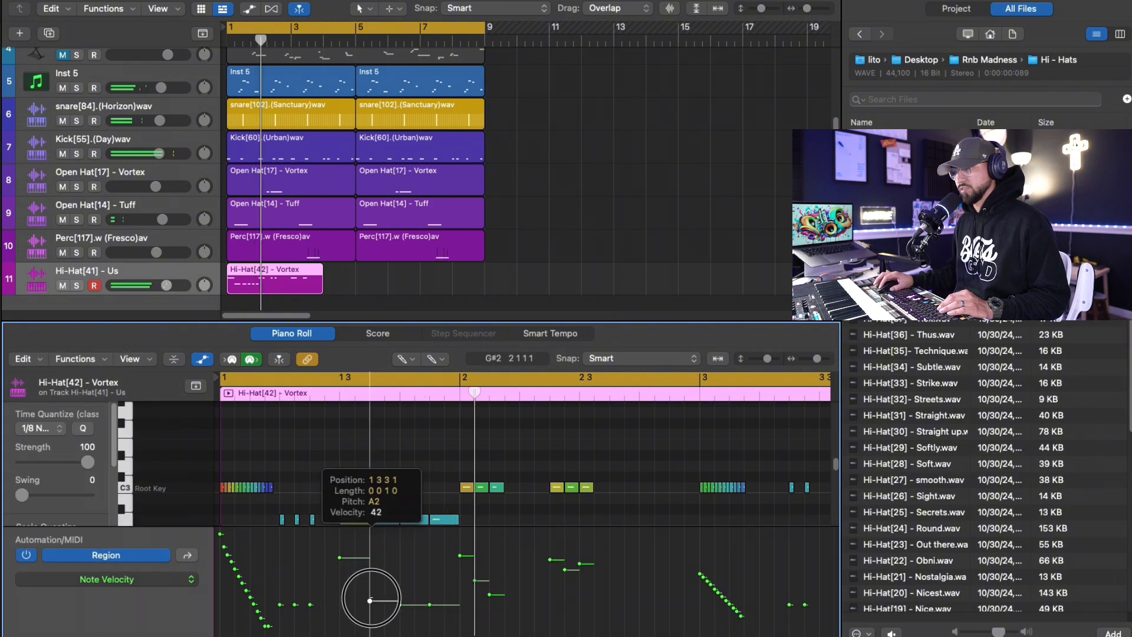
pyautogui.click(375, 580)
pyautogui.moveTo(403, 604); pyautogui.dragTo(408, 571)
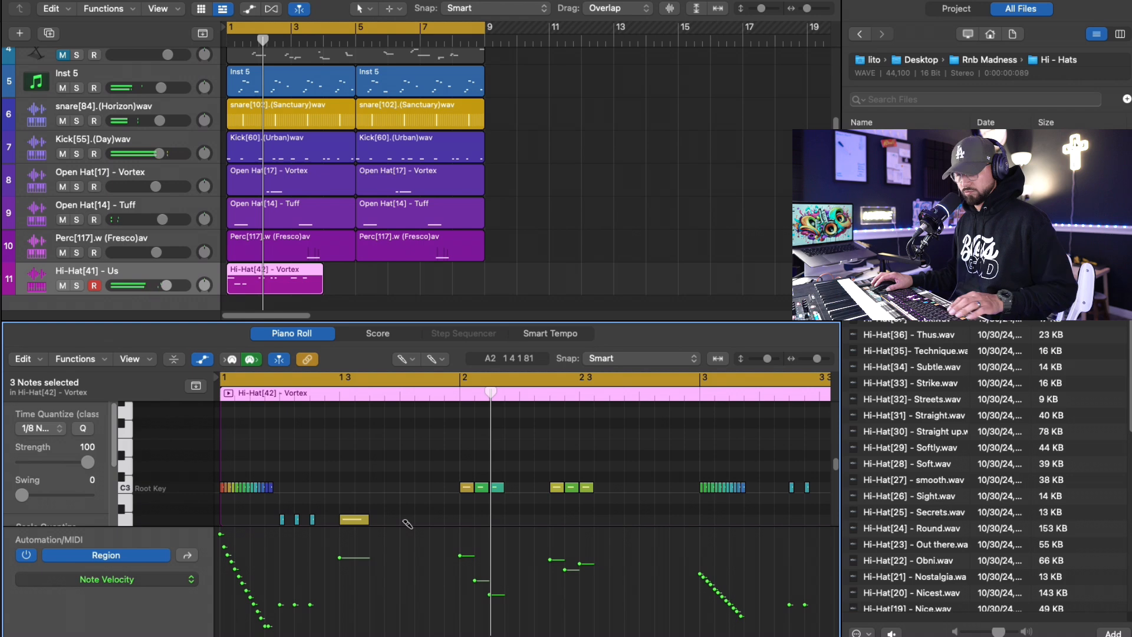
# Set the quantize value to 1/16 and add two A2 notes at the end of bar 1, the second at lower velocity.
pyautogui.click(57, 428)
pyautogui.click(44, 430)
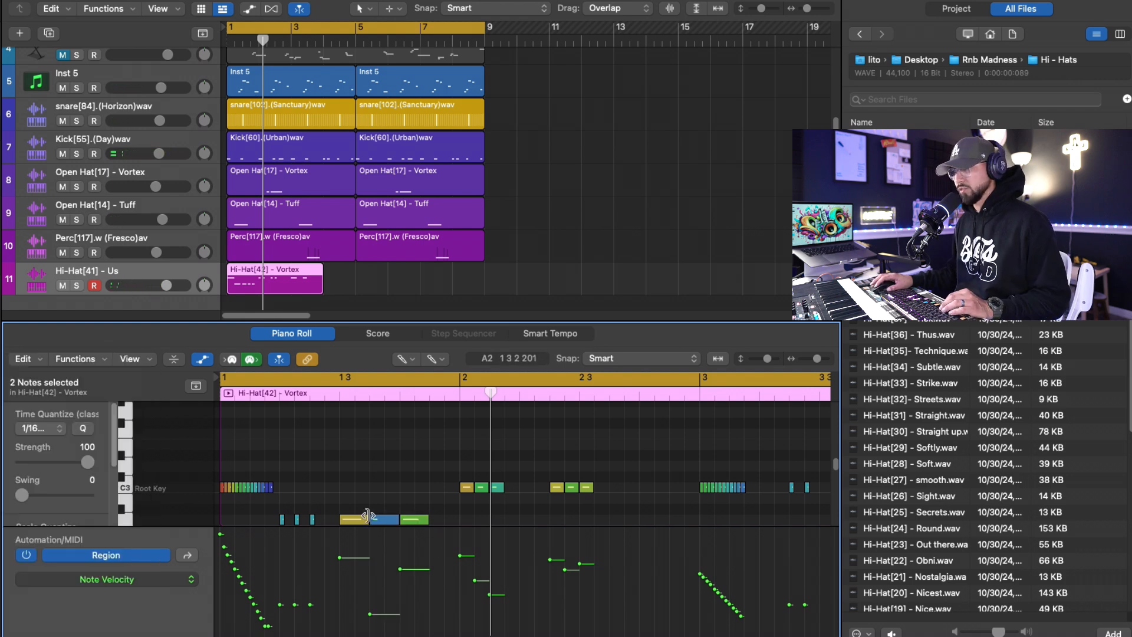
pyautogui.moveTo(430, 615)
pyautogui.mouseDown()
pyautogui.moveTo(430, 556)
pyautogui.moveTo(444, 591)
pyautogui.mouseUp()
pyautogui.press('space')
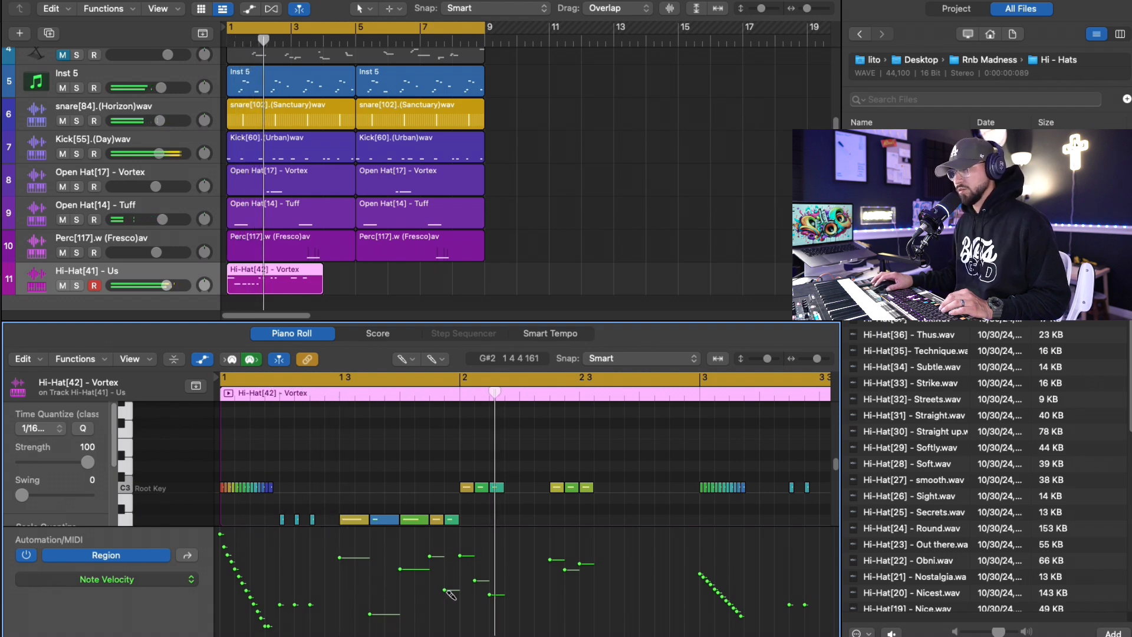
# Transpose the five A2 notes in the second half of bar 1 up to B2 and play back the change.
pyautogui.press('space')
pyautogui.moveTo(334, 510); pyautogui.dragTo(354, 499)
pyautogui.press('space')
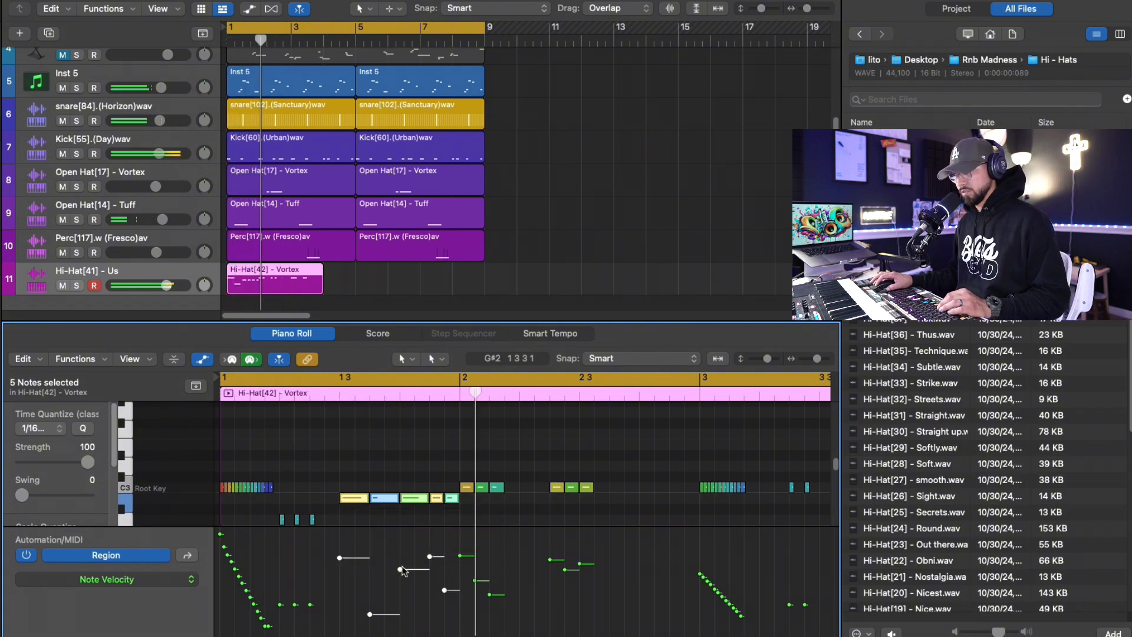
# Set the quantize value to 1/64, extend the bar 3 C3 roll, and redraw its descending velocity ramp from a higher start.
pyautogui.click(36, 428)
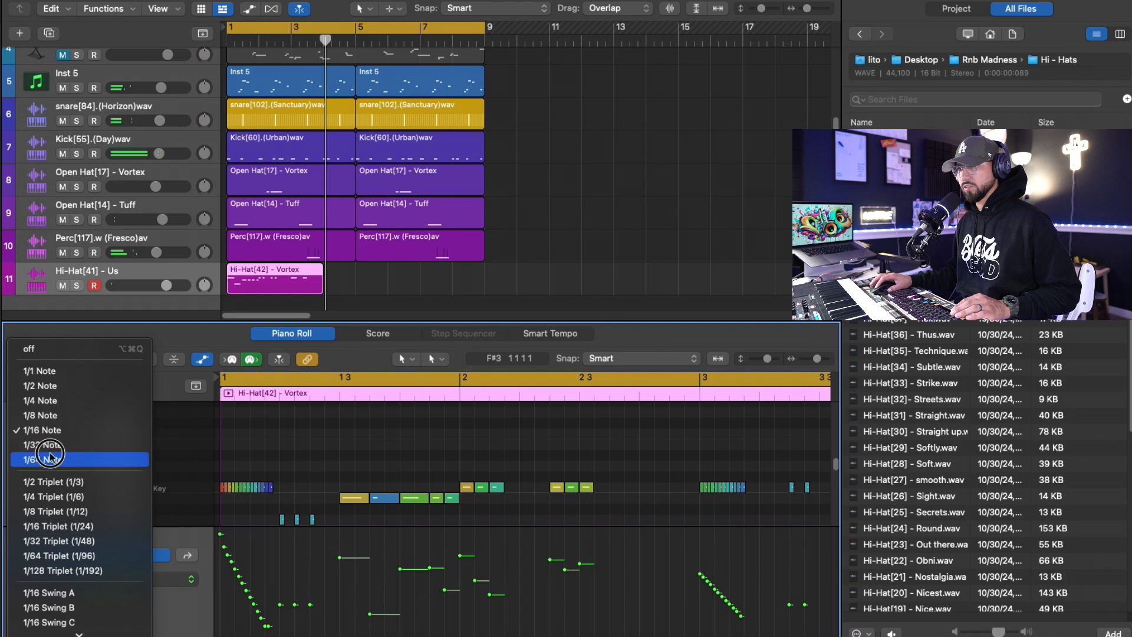
pyautogui.click(39, 459)
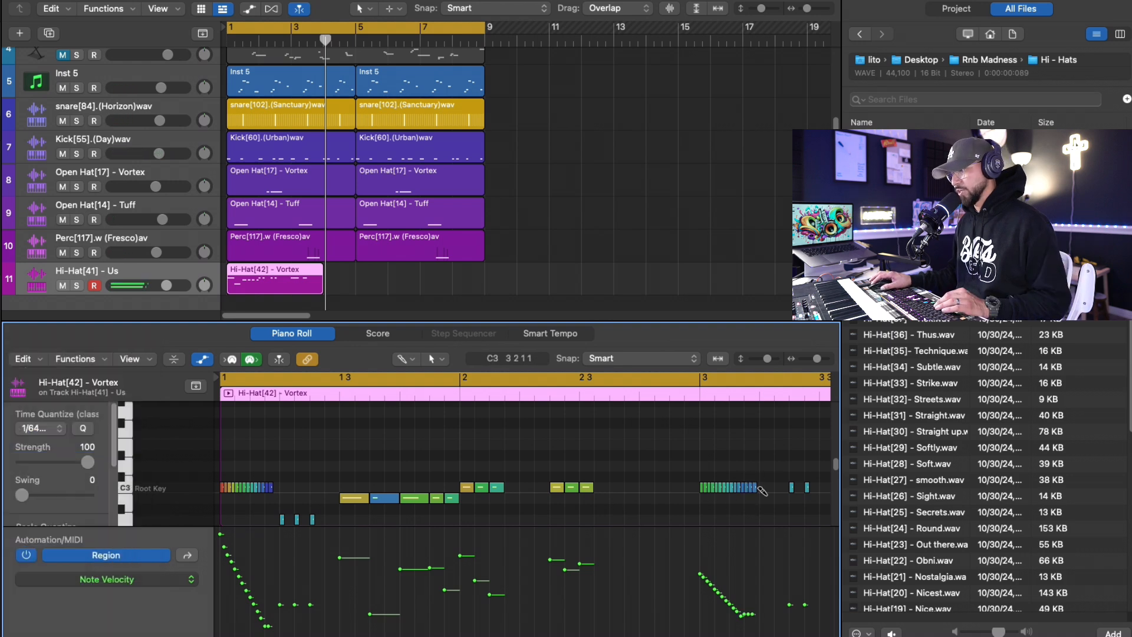
pyautogui.moveTo(749, 623); pyautogui.dragTo(758, 618)
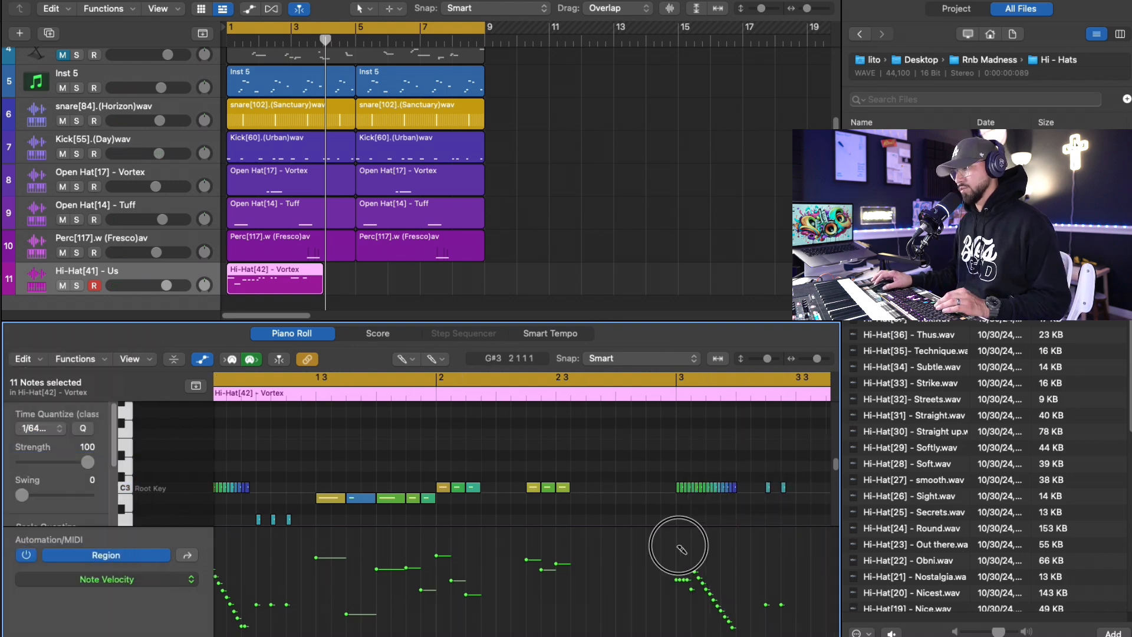
pyautogui.press('space')
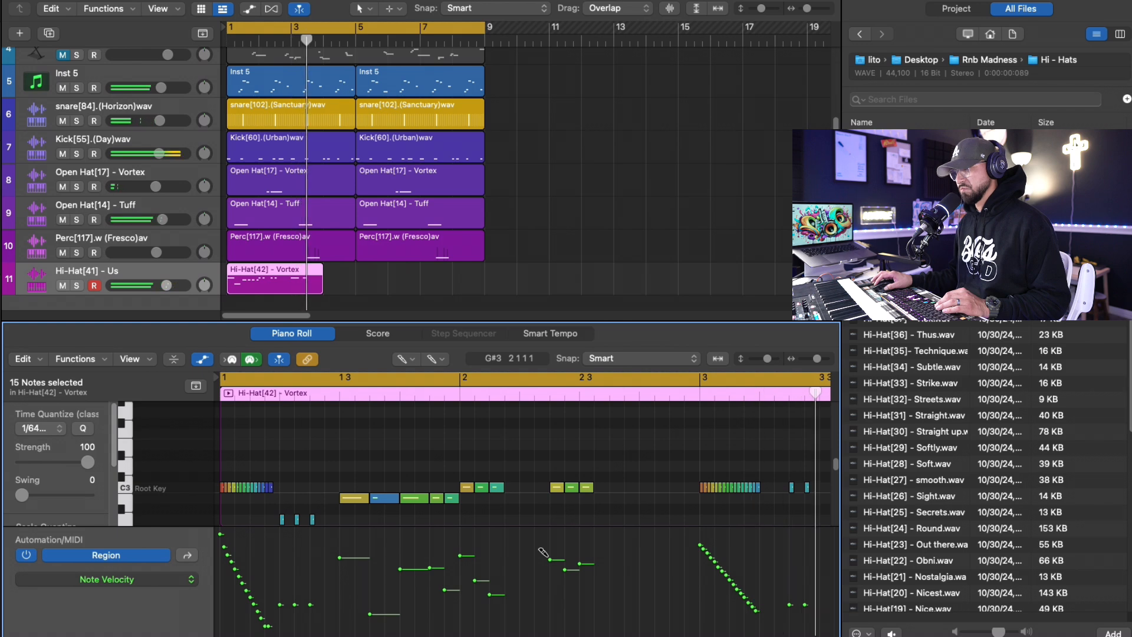
# Extend the hi-hat region to bar 5 and paint four 1/8 C3 notes in bar 3's second half with varied velocities.
pyautogui.moveTo(321, 289); pyautogui.dragTo(355, 287)
pyautogui.click(41, 426)
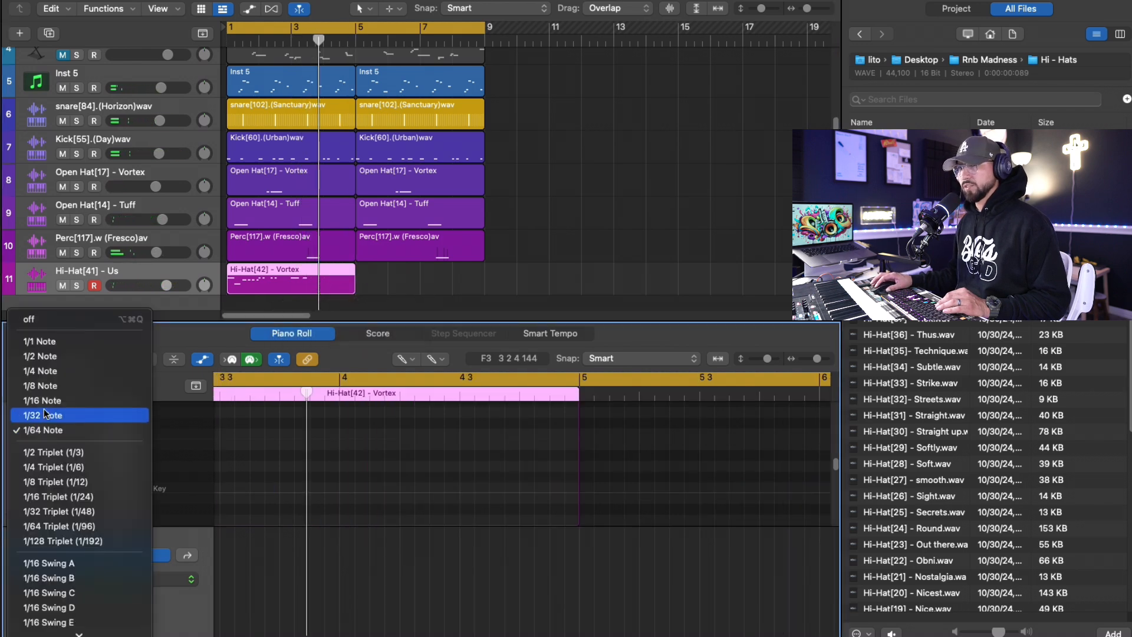
pyautogui.click(35, 386)
pyautogui.hscroll(-4, 243, 632)
pyautogui.moveTo(366, 488); pyautogui.dragTo(473, 486)
pyautogui.moveTo(370, 538); pyautogui.dragTo(358, 563)
pyautogui.moveTo(413, 609); pyautogui.dragTo(446, 605)
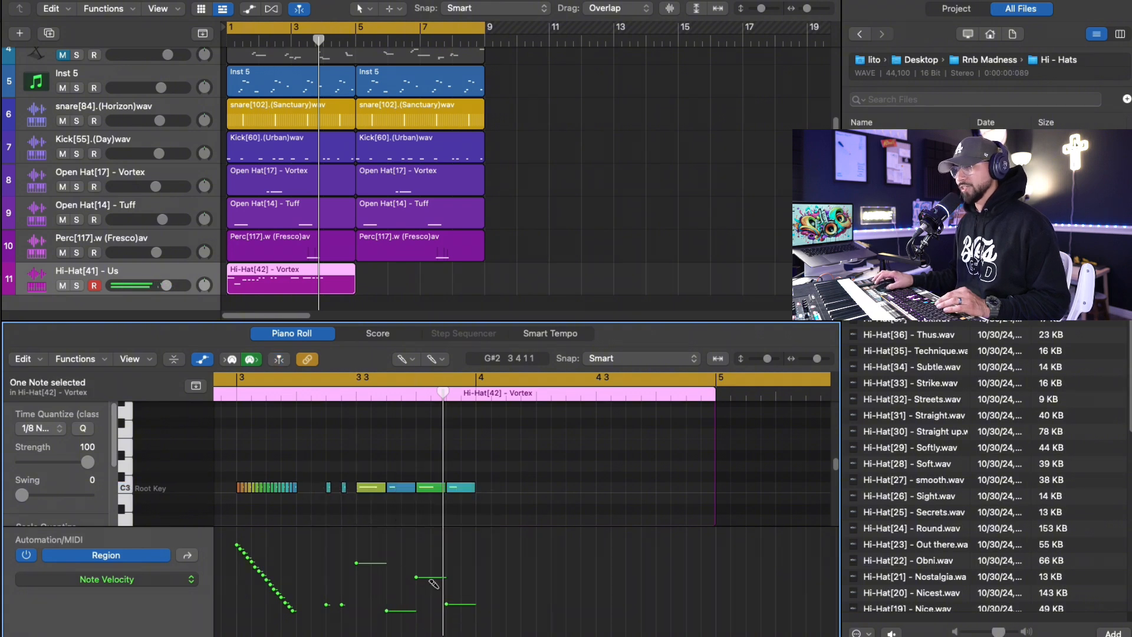
pyautogui.press('space')
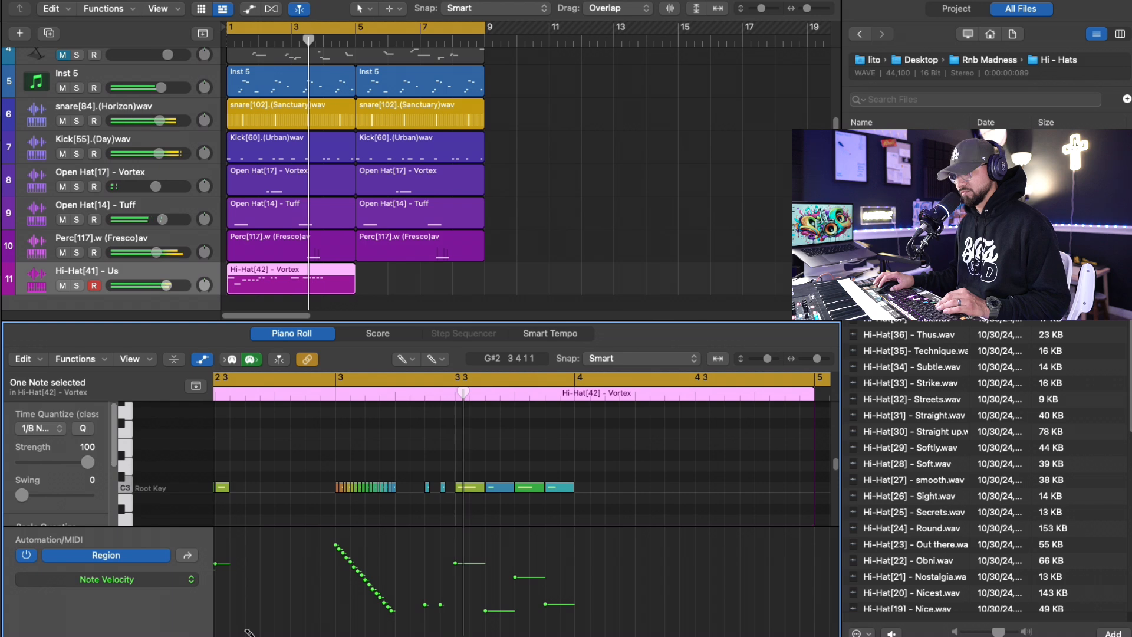
# Paint 1/8 C3 notes across bar 4 and erase the offbeat ones to leave one note per beat.
pyautogui.moveTo(578, 487); pyautogui.dragTo(793, 489)
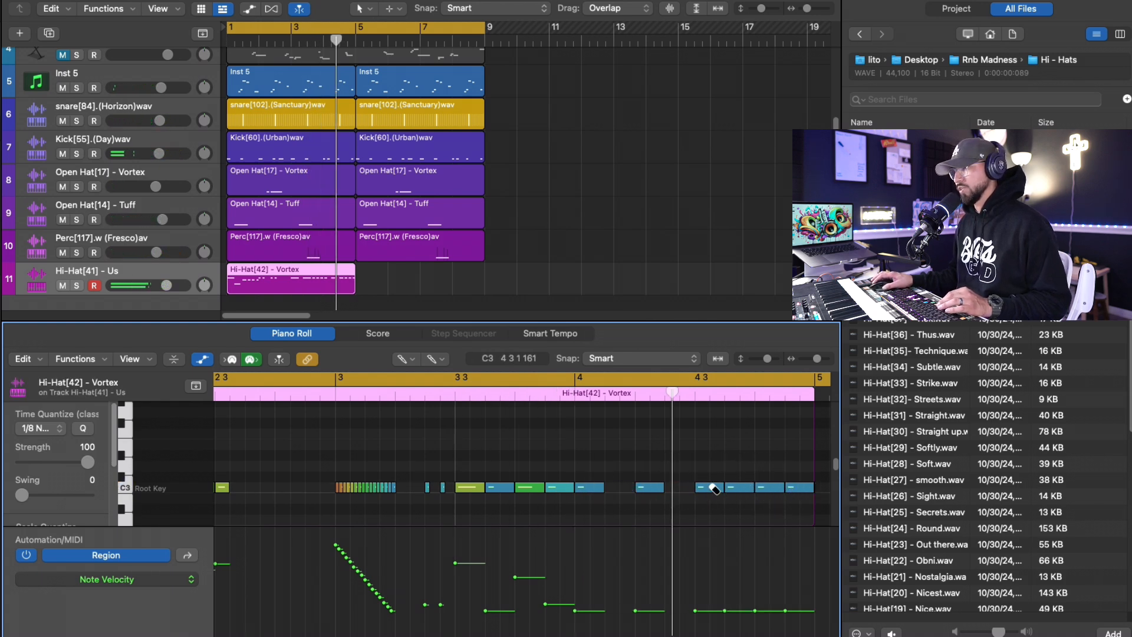
pyautogui.click(780, 491)
pyautogui.hscroll(-5, 239, 636)
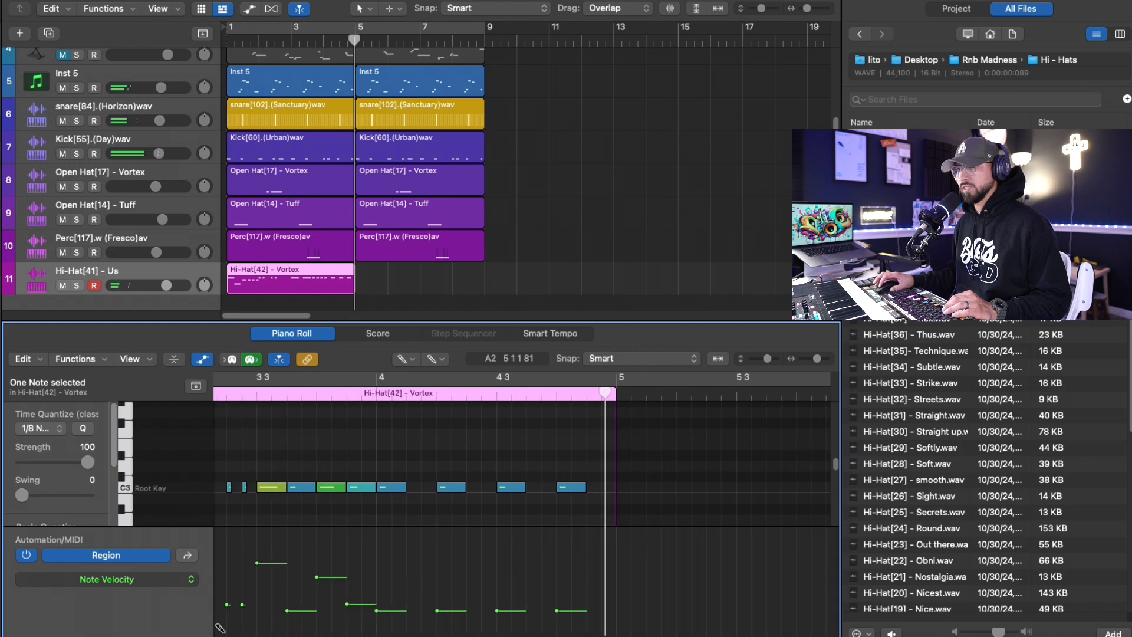
# Set the quantize value to 1/16, add C3 note pairs before beat 2 and at the end of bar 4, and vary the velocities.
pyautogui.click(41, 429)
pyautogui.click(43, 446)
pyautogui.click(429, 488)
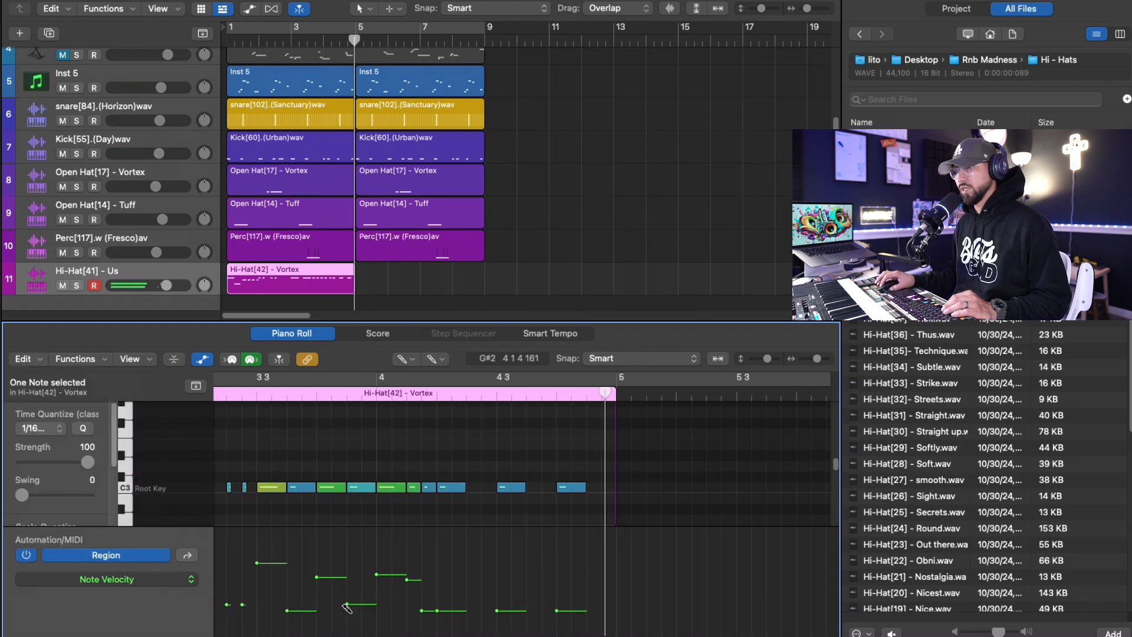
pyautogui.moveTo(348, 605); pyautogui.dragTo(348, 596)
pyautogui.moveTo(438, 611); pyautogui.dragTo(439, 594)
pyautogui.click(604, 488)
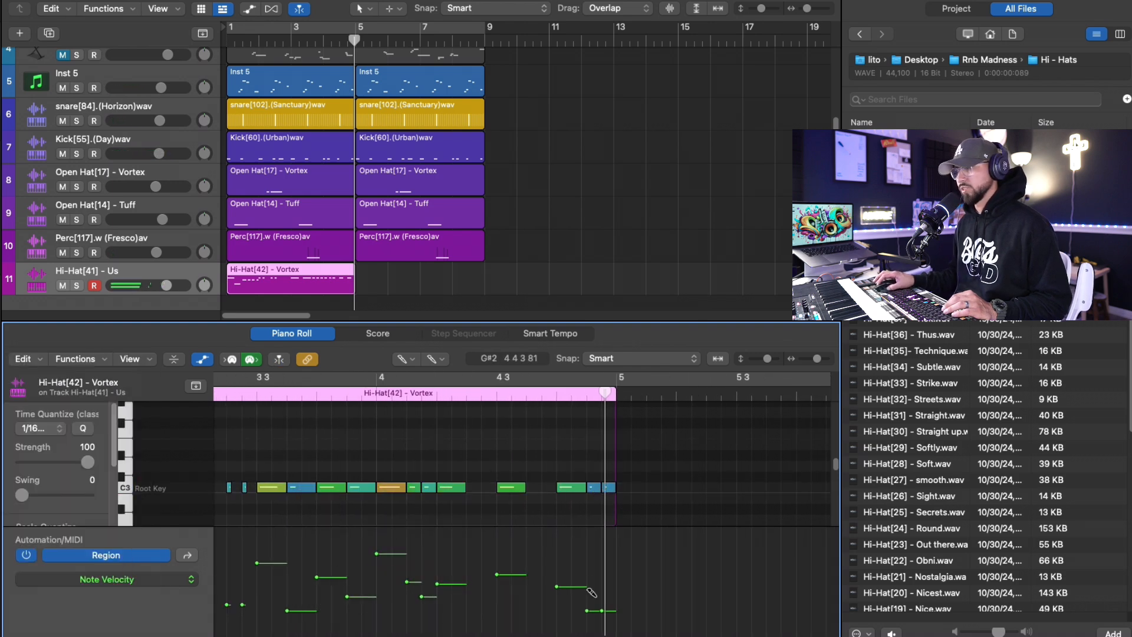
pyautogui.moveTo(588, 611)
pyautogui.mouseDown()
pyautogui.moveTo(589, 563)
pyautogui.moveTo(603, 605)
pyautogui.mouseUp()
# Set the quantize value to 1/32 and paint a short C3 roll leading into beat 3 of bar 4 with descending velocities.
pyautogui.click(49, 429)
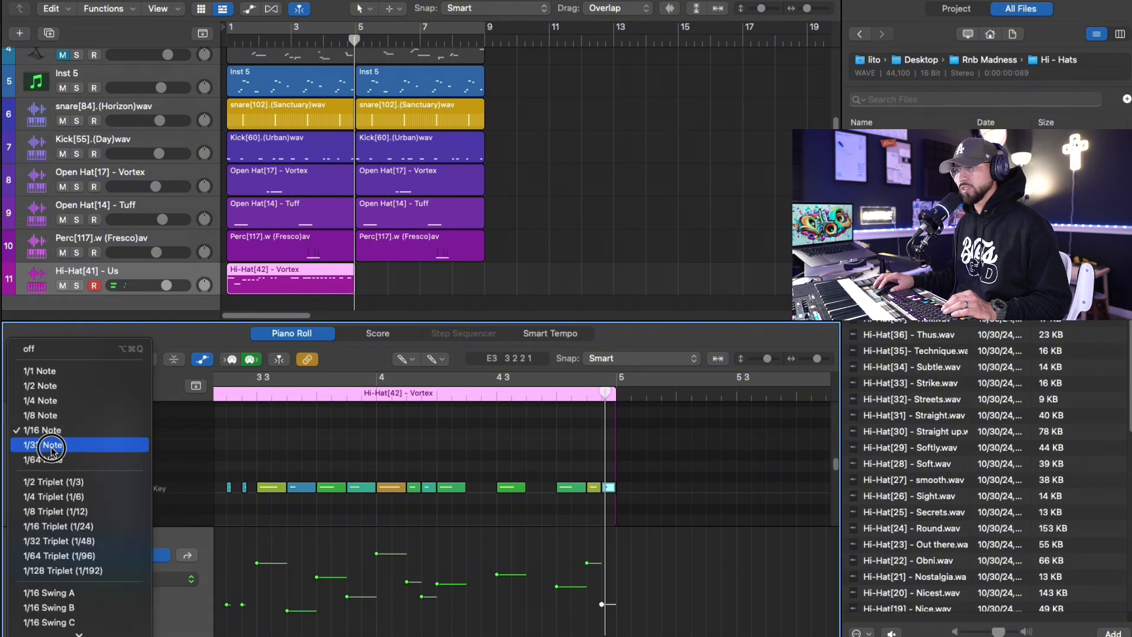
pyautogui.click(51, 447)
pyautogui.moveTo(470, 488); pyautogui.dragTo(493, 488)
pyautogui.moveTo(466, 569); pyautogui.dragTo(497, 590)
pyautogui.moveTo(475, 552); pyautogui.dragTo(498, 593)
# Turn on the cycle range and play the full four-bar hi-hat pattern from bar 1.
pyautogui.moveTo(238, 636); pyautogui.dragTo(220, 635)
pyautogui.press('c')
pyautogui.press('space')
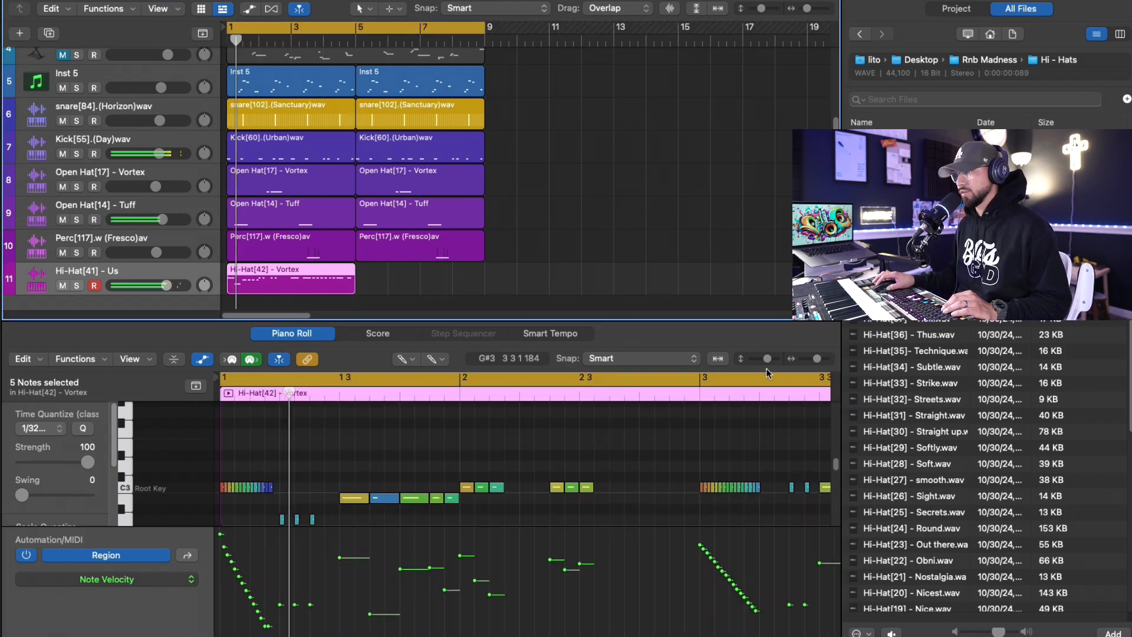
pyautogui.moveTo(817, 358); pyautogui.dragTo(814, 359)
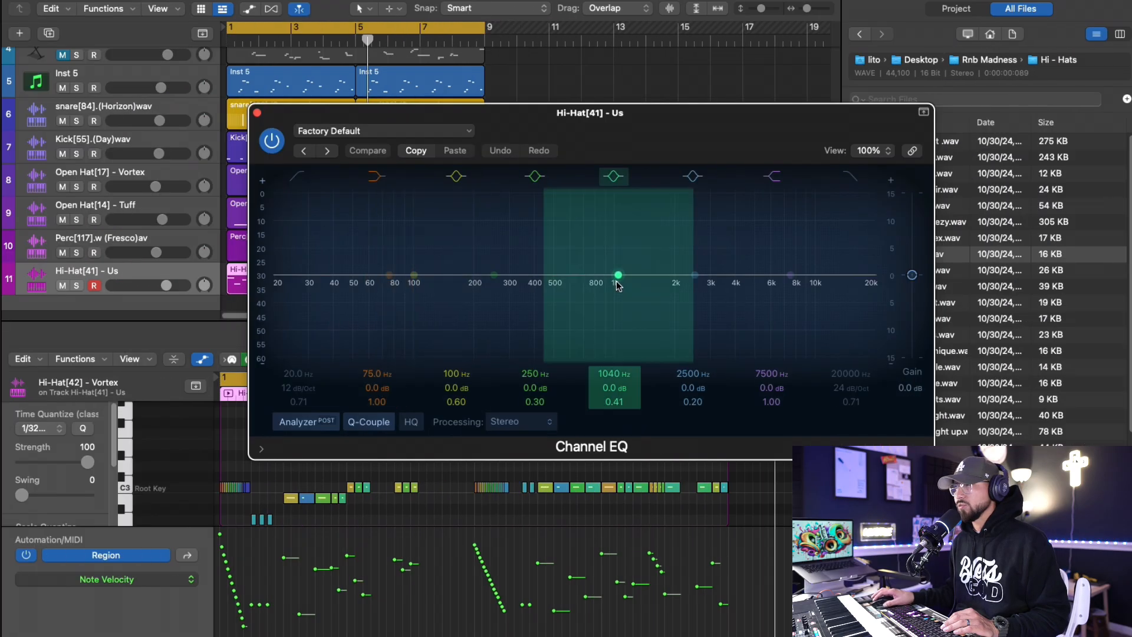
# Cut the hi-hat's highs in Channel EQ with -2.4 dB at 5300 Hz and -2.0 dB at 3200 Hz.
pyautogui.moveTo(764, 277); pyautogui.dragTo(760, 292)
pyautogui.moveTo(694, 276); pyautogui.dragTo(720, 285)
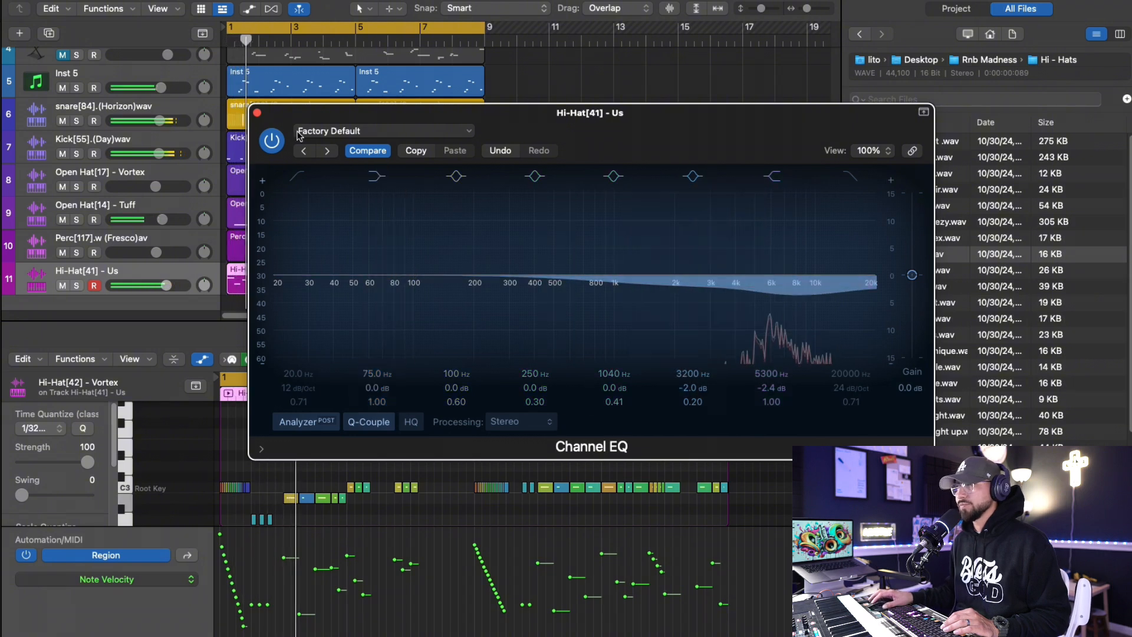
pyautogui.click(257, 112)
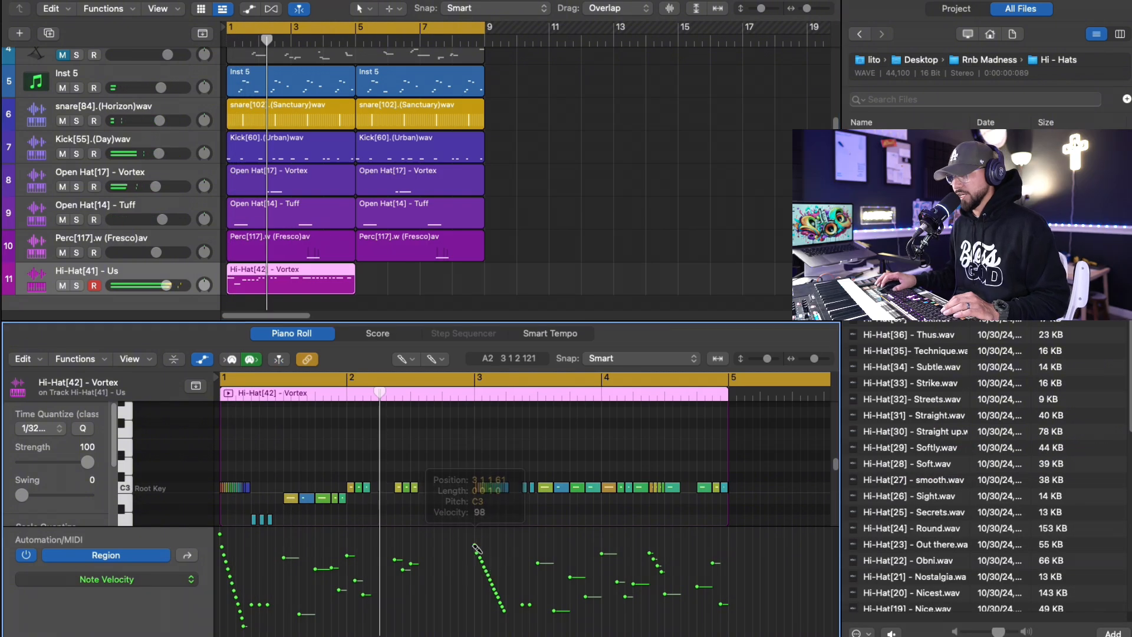
# Lower the start of bar 3's roll velocity ramp and repeat the hi-hat region across bars 5 to 8.
pyautogui.moveTo(475, 565)
pyautogui.mouseDown()
pyautogui.moveTo(513, 628)
pyautogui.moveTo(475, 563)
pyautogui.mouseUp()
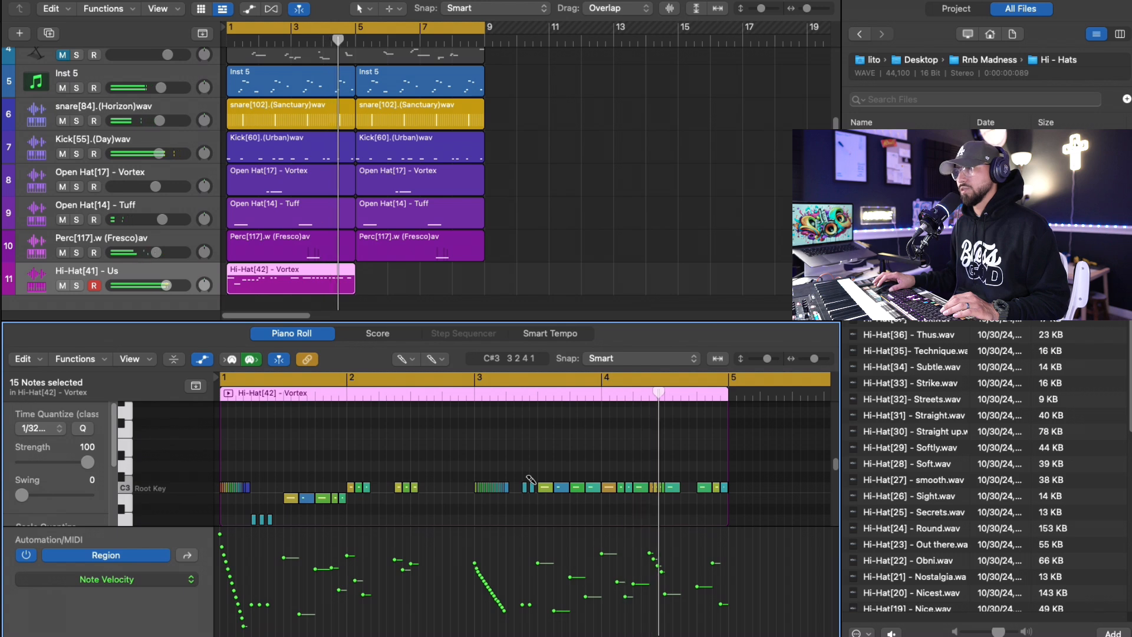
pyautogui.press('space')
pyautogui.click(289, 285)
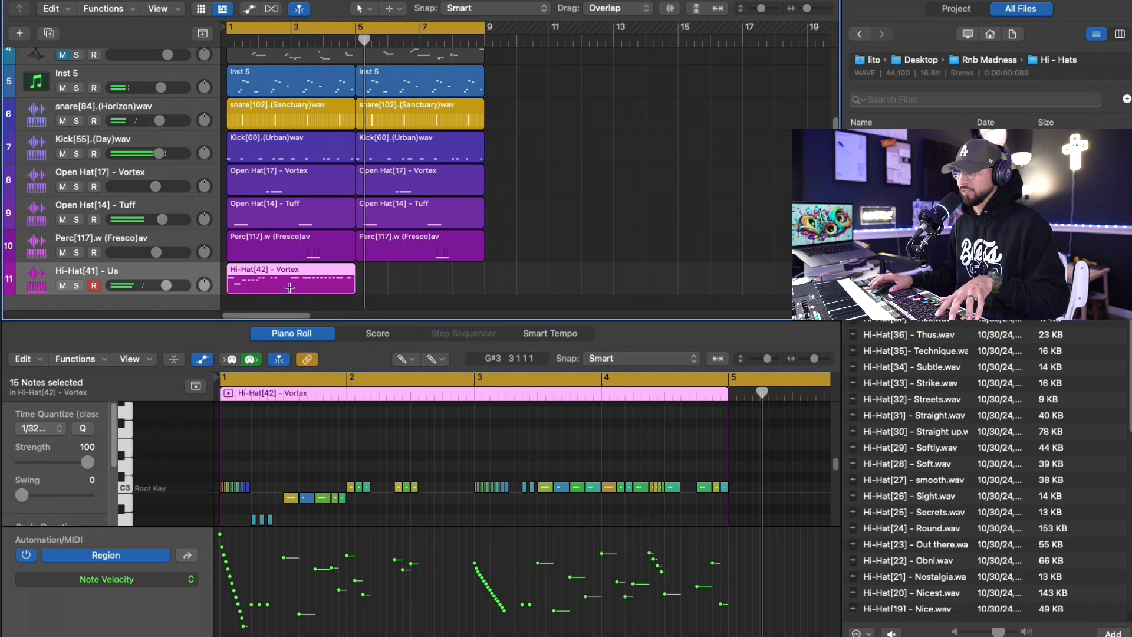
pyautogui.press('super+r')
pyautogui.click(294, 283)
pyautogui.click(319, 281)
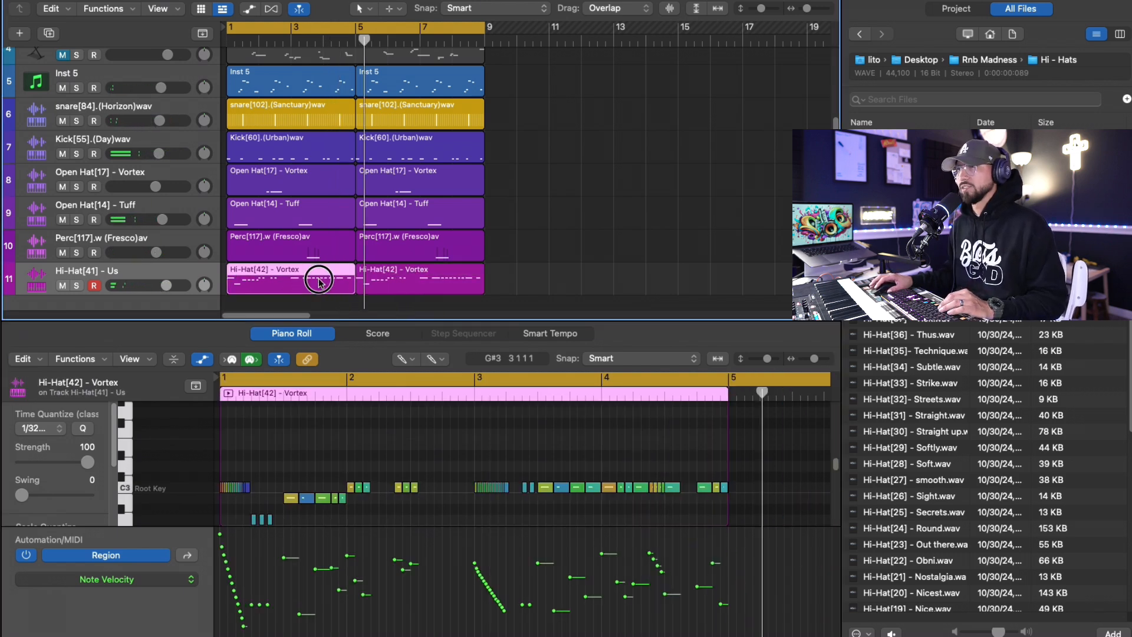
# Replace the opening roll of the repeated hi-hat region at bar 5 with six 1/32 C3 notes on descending velocities.
pyautogui.click(379, 282)
pyautogui.click(324, 489)
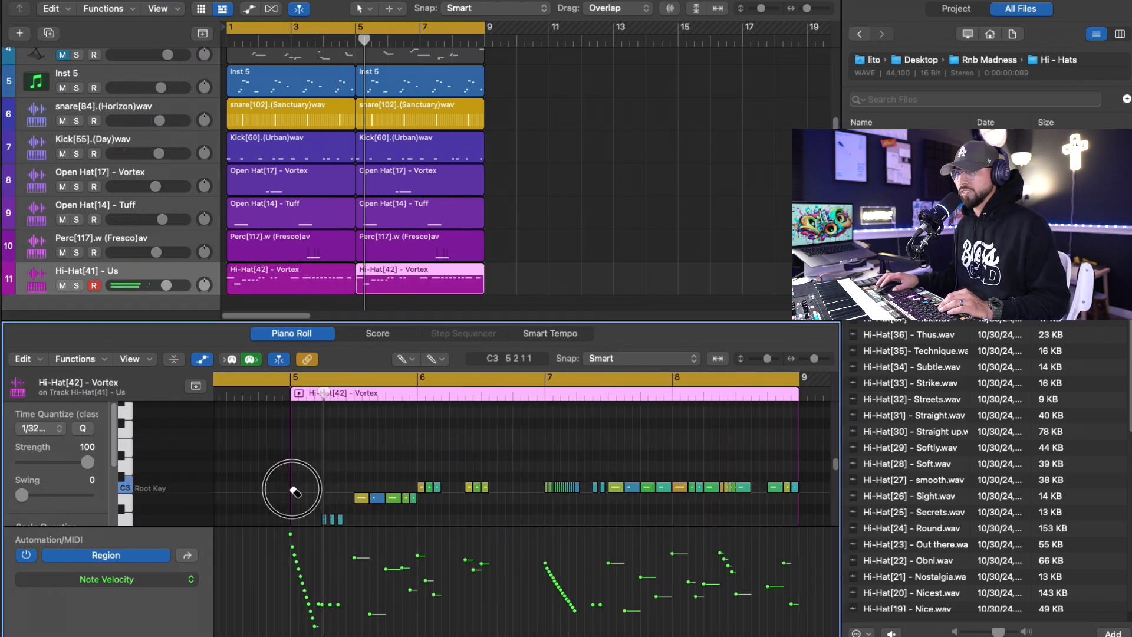
pyautogui.moveTo(295, 488); pyautogui.dragTo(304, 488)
pyautogui.click(302, 488)
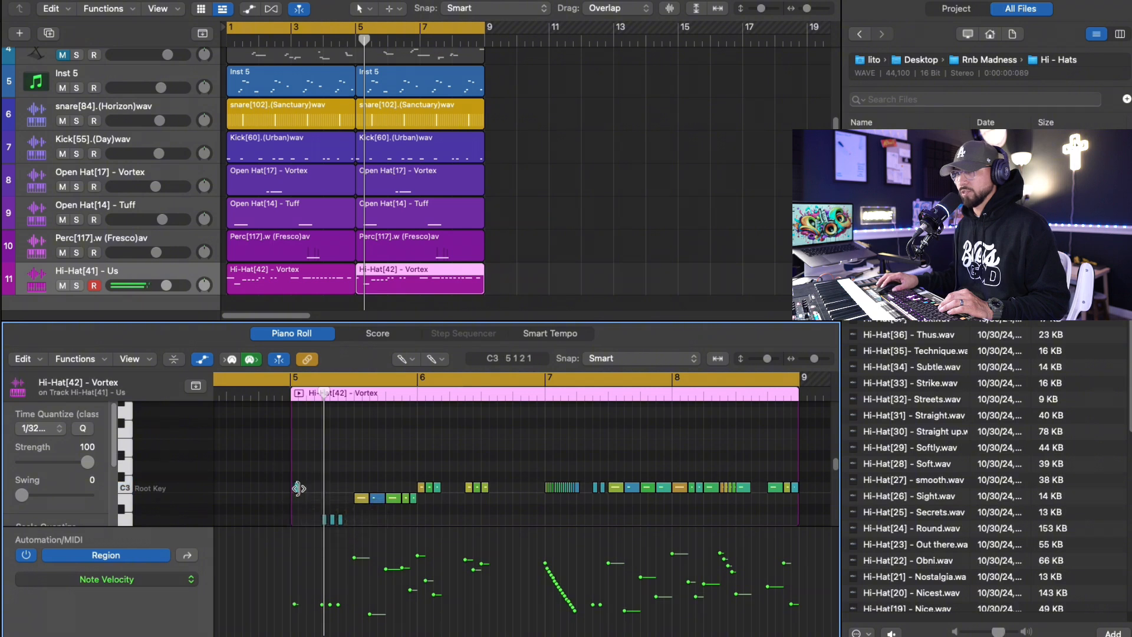
pyautogui.click(301, 488)
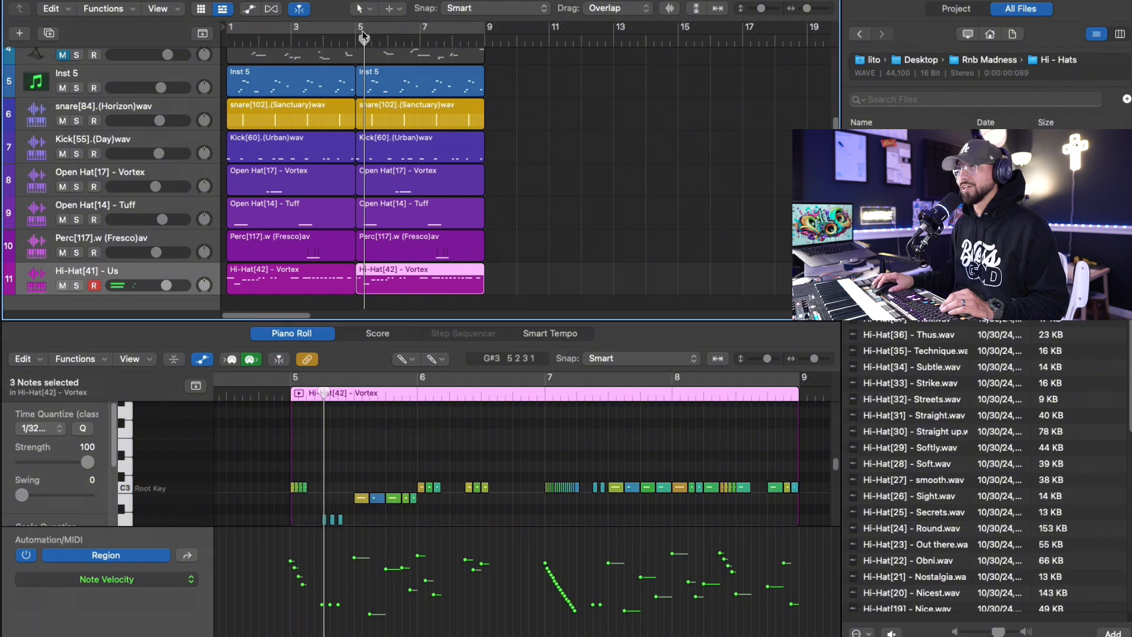
pyautogui.press('space')
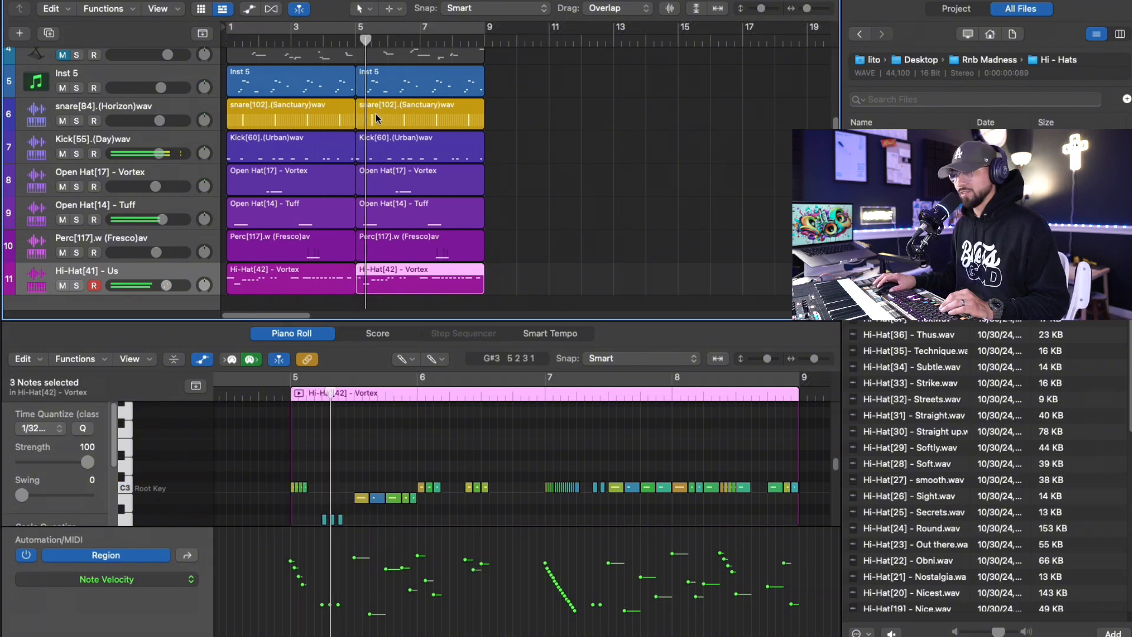
pyautogui.moveTo(309, 487); pyautogui.dragTo(314, 488)
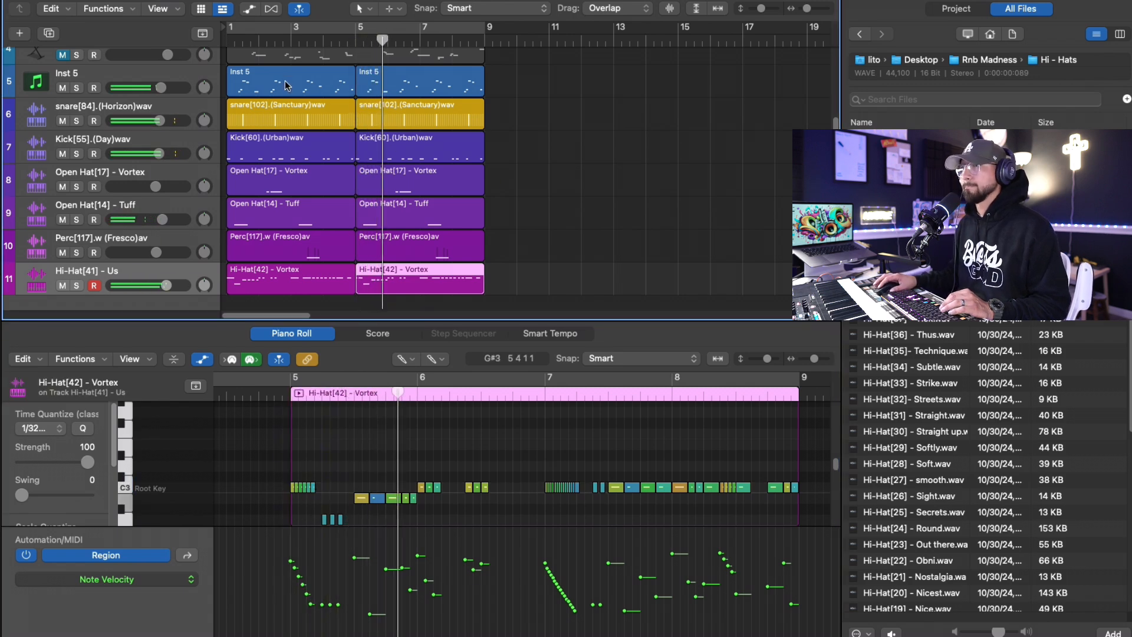
# Play the whole beat from bar 1 with the eight-bar cycle range turned on.
pyautogui.click(228, 38)
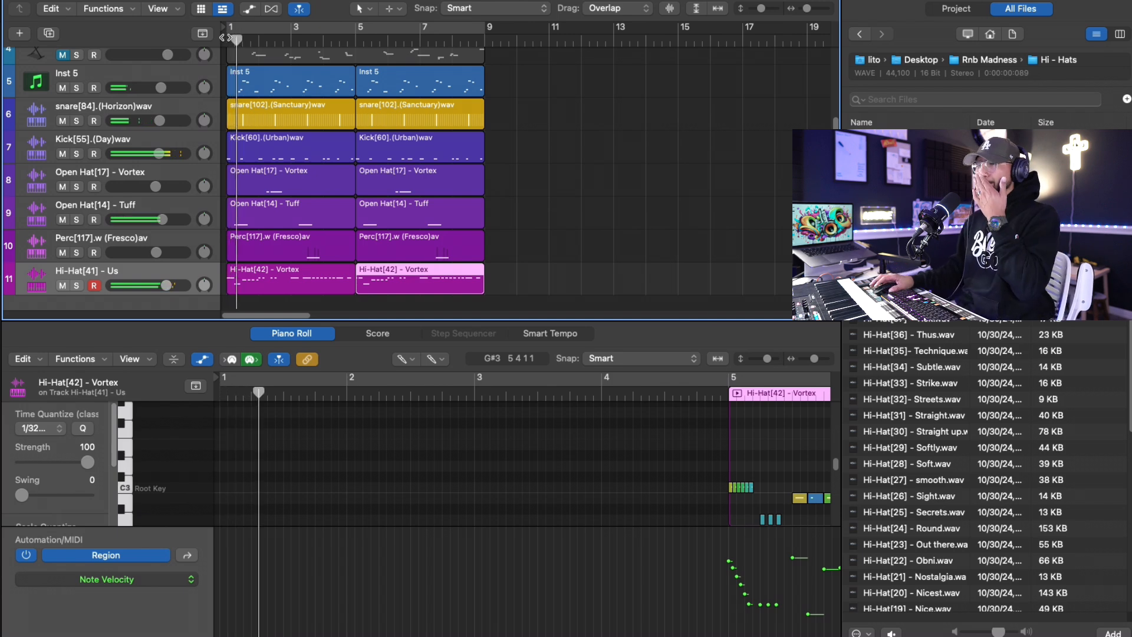
pyautogui.press('c')
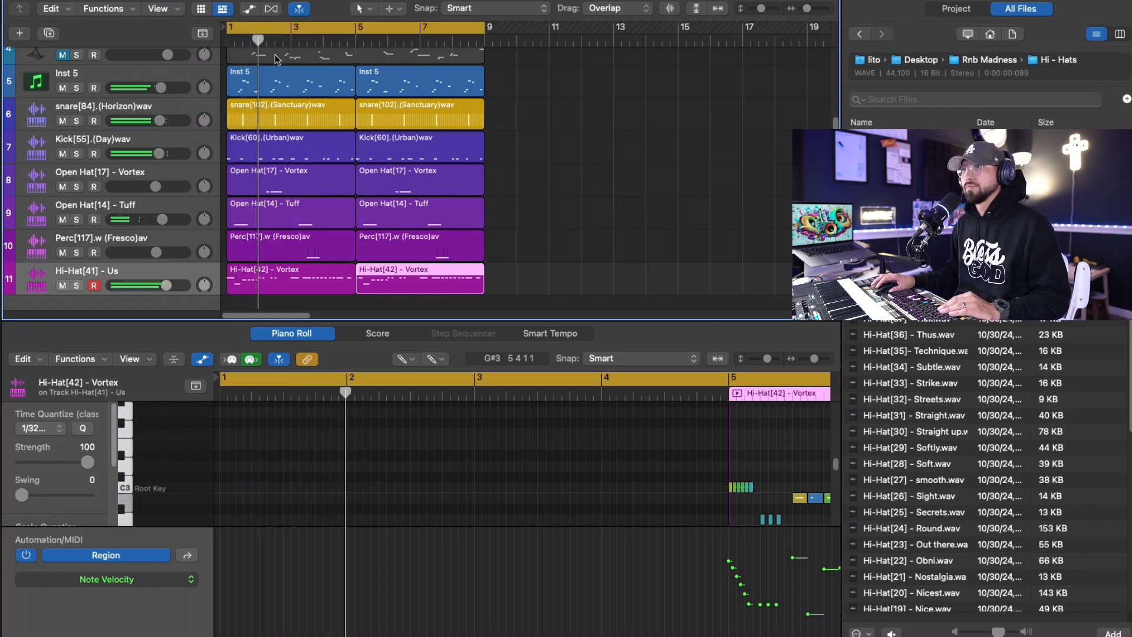
# Lower the hi-hat track's volume slightly and set its Channel EQ upper-mid cut to -1.3 dB at 2760 Hz.
pyautogui.click(165, 285)
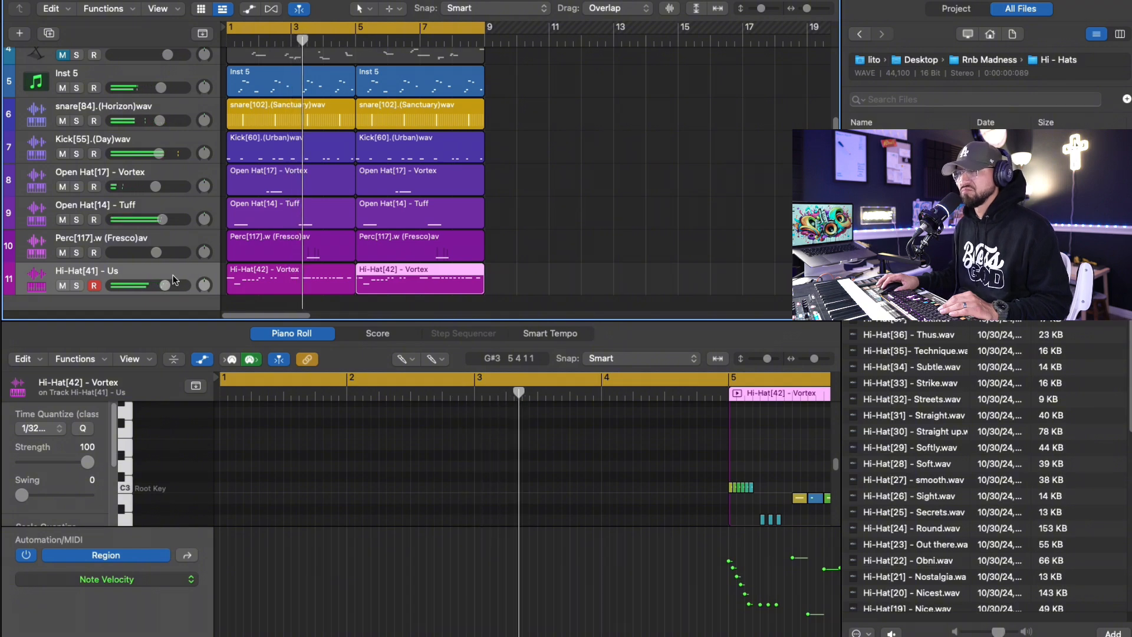
pyautogui.click(164, 286)
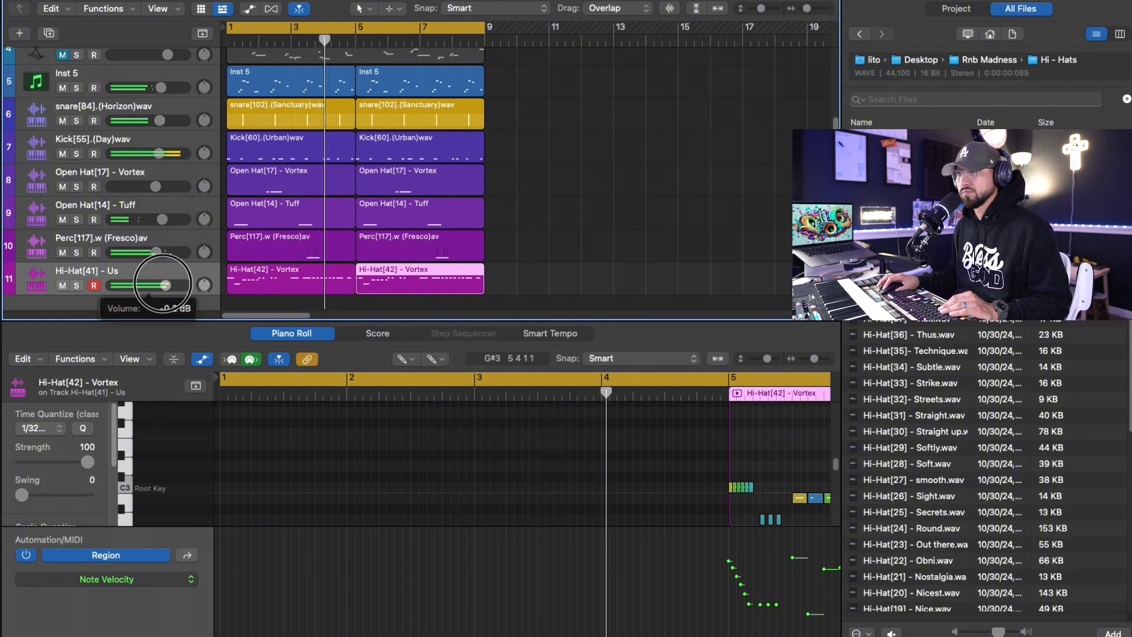
pyautogui.click(154, 268)
pyautogui.click(59, 313)
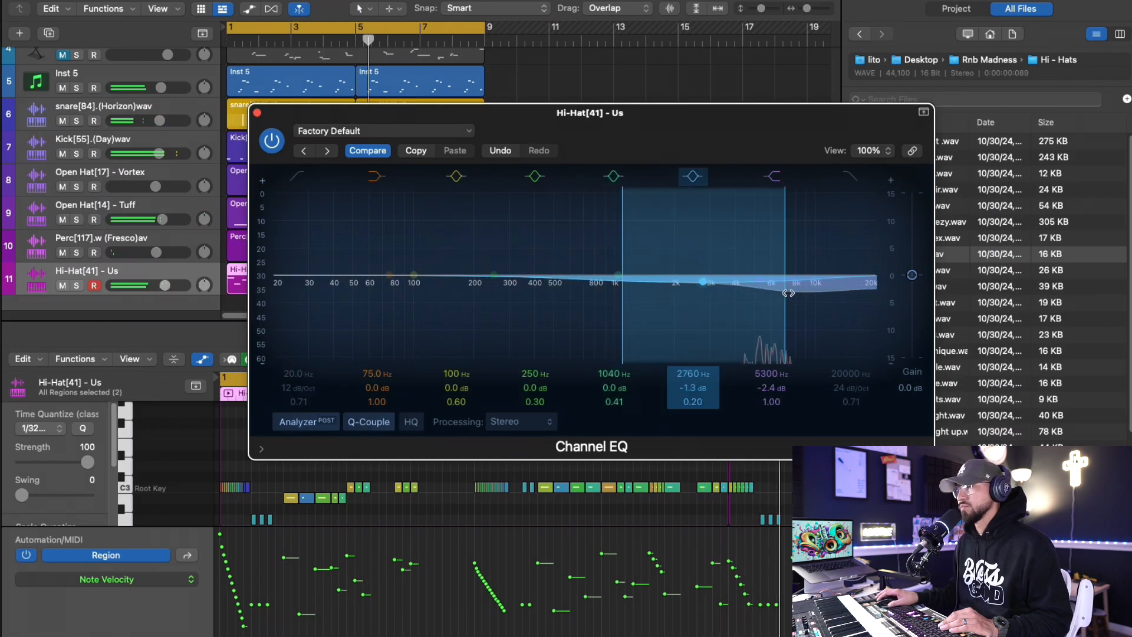
pyautogui.click(257, 112)
# Listen to the Soothed and Long Mel melody tracks in solo.
pyautogui.scroll(3, 341, 204)
pyautogui.scroll(1, 248, 52)
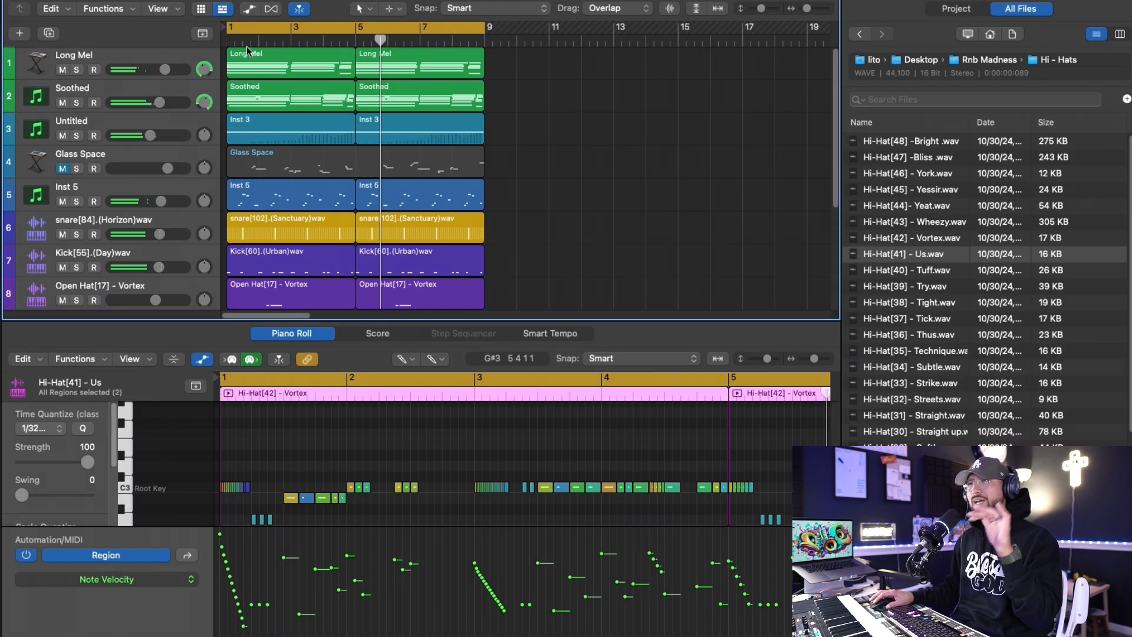
pyautogui.click(76, 103)
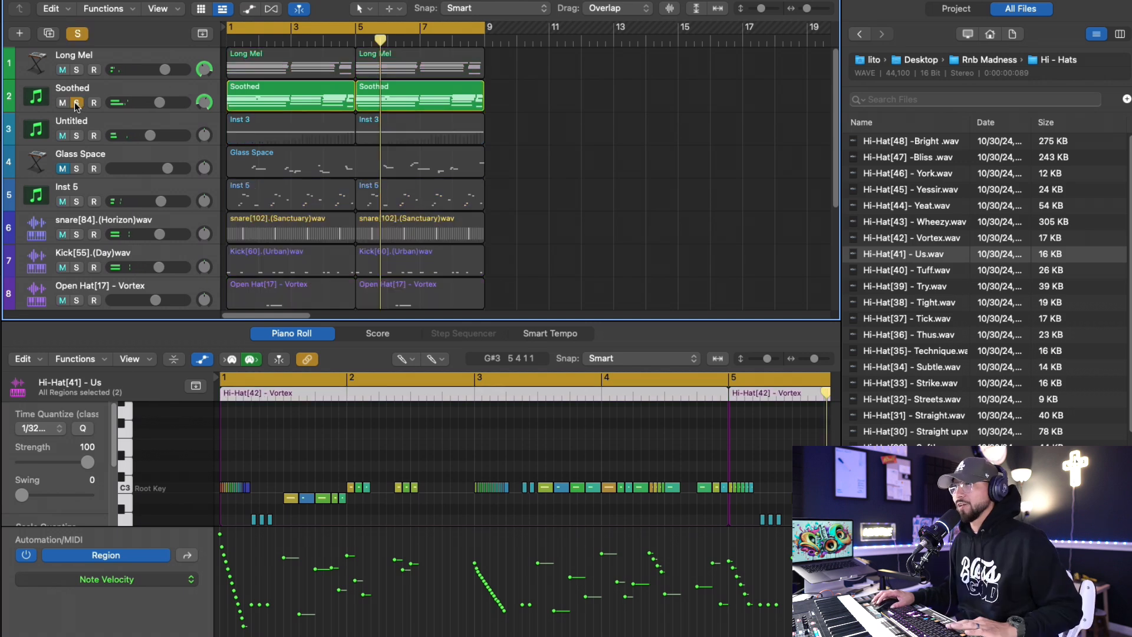
pyautogui.press('space')
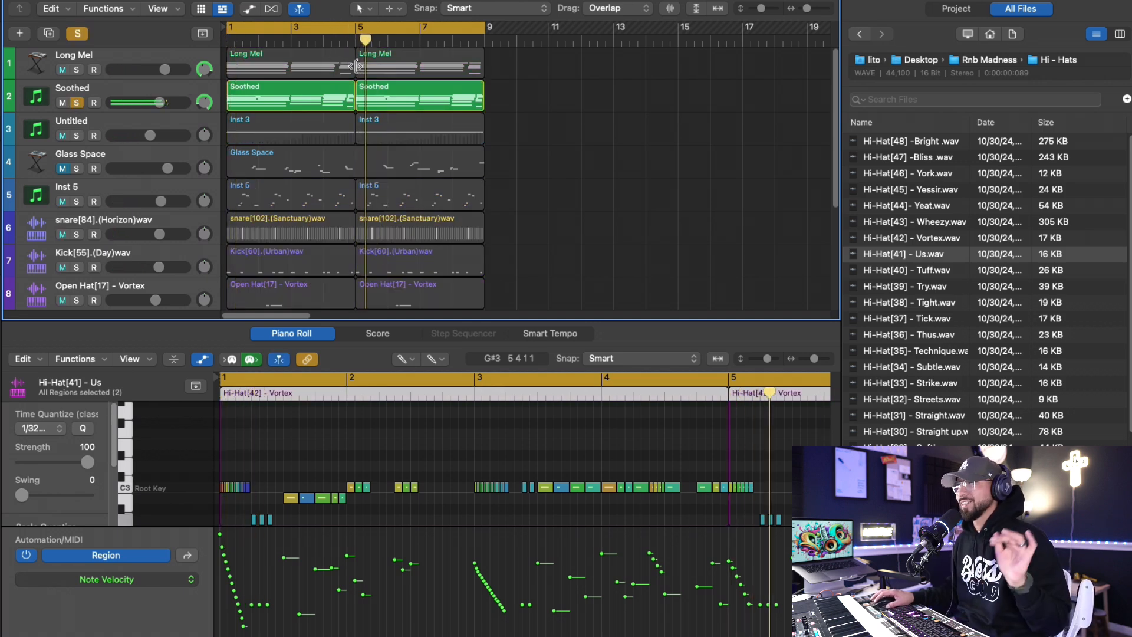
pyautogui.click(76, 70)
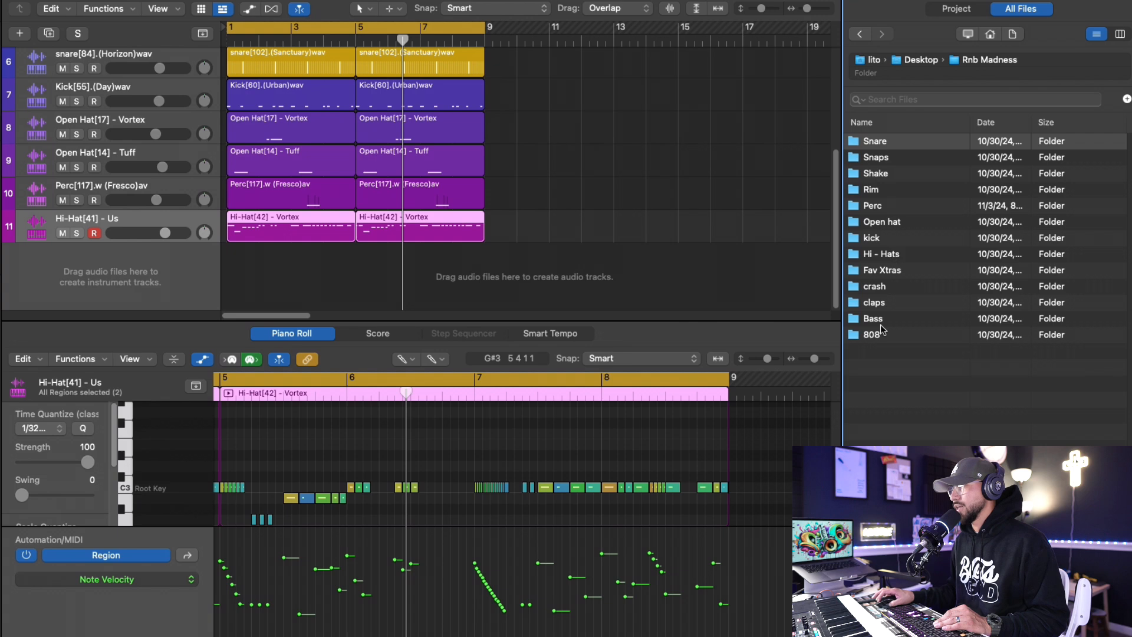
# Load Bass[22].(Kepper)wav from the Bass sample folder onto a new Quick Sampler track in Classic mode.
pyautogui.doubleClick(881, 321)
pyautogui.click(923, 220)
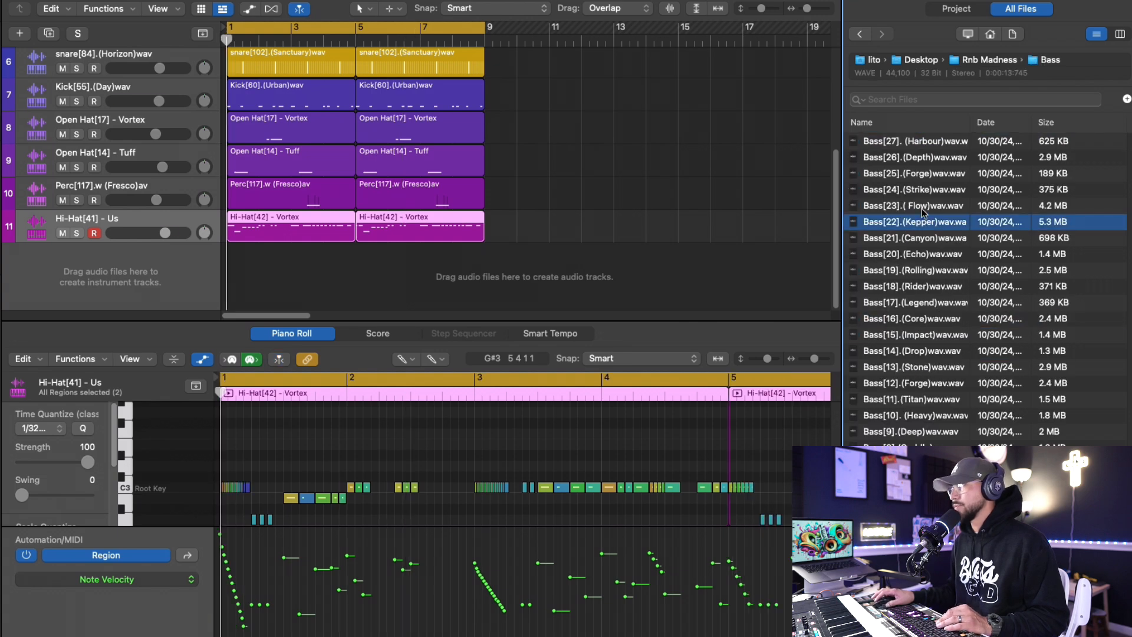
pyautogui.press('space')
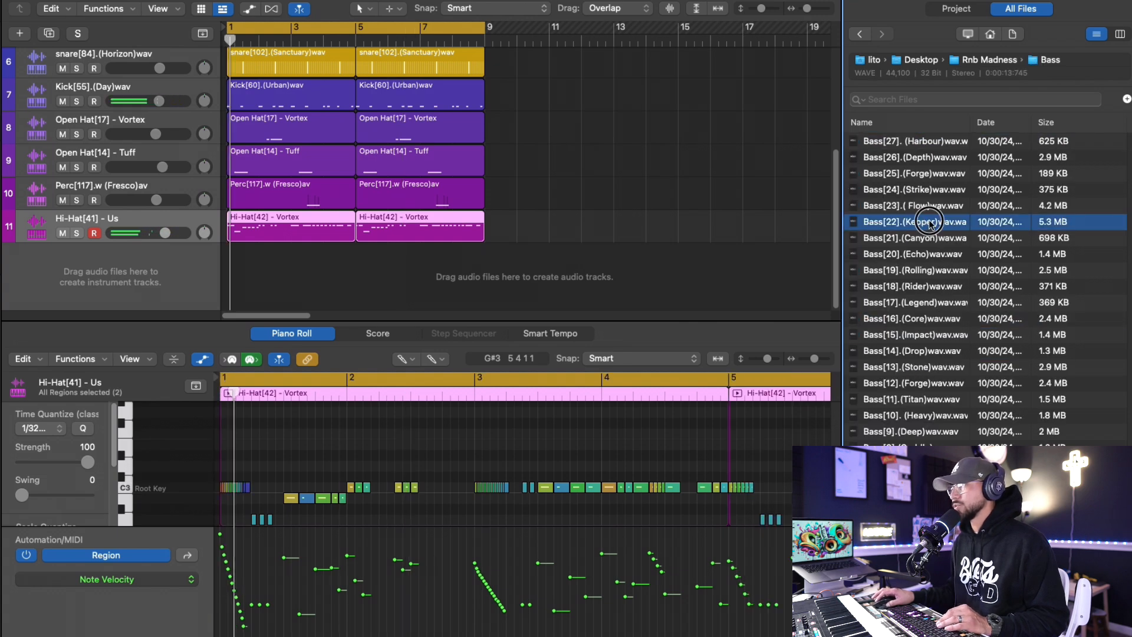
pyautogui.moveTo(929, 223); pyautogui.dragTo(106, 187)
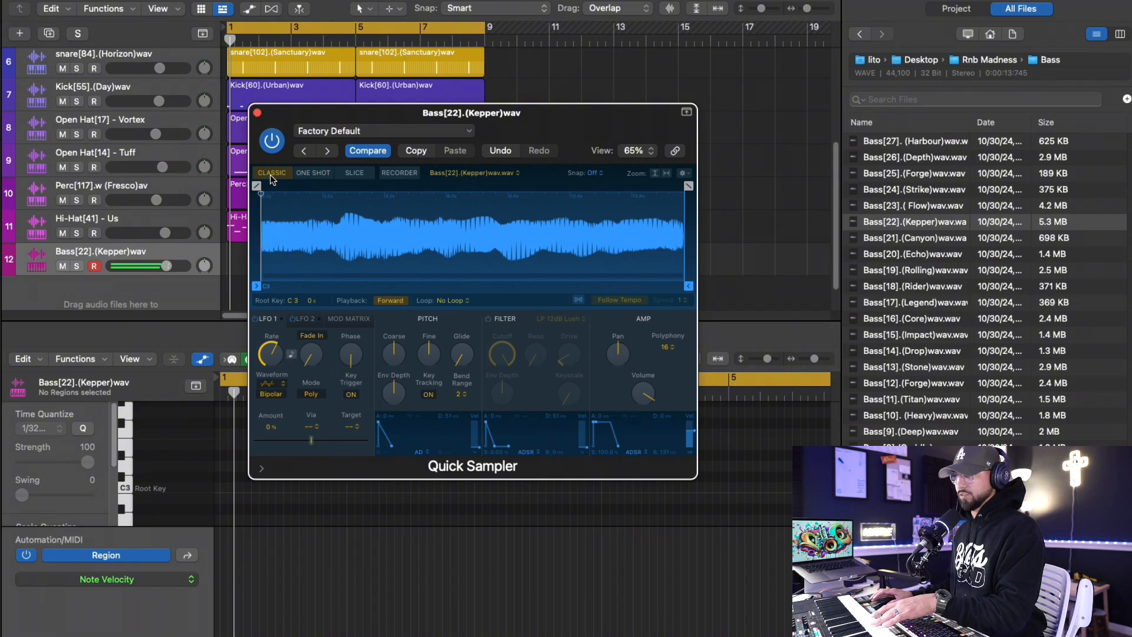
pyautogui.moveTo(415, 132); pyautogui.dragTo(572, 123)
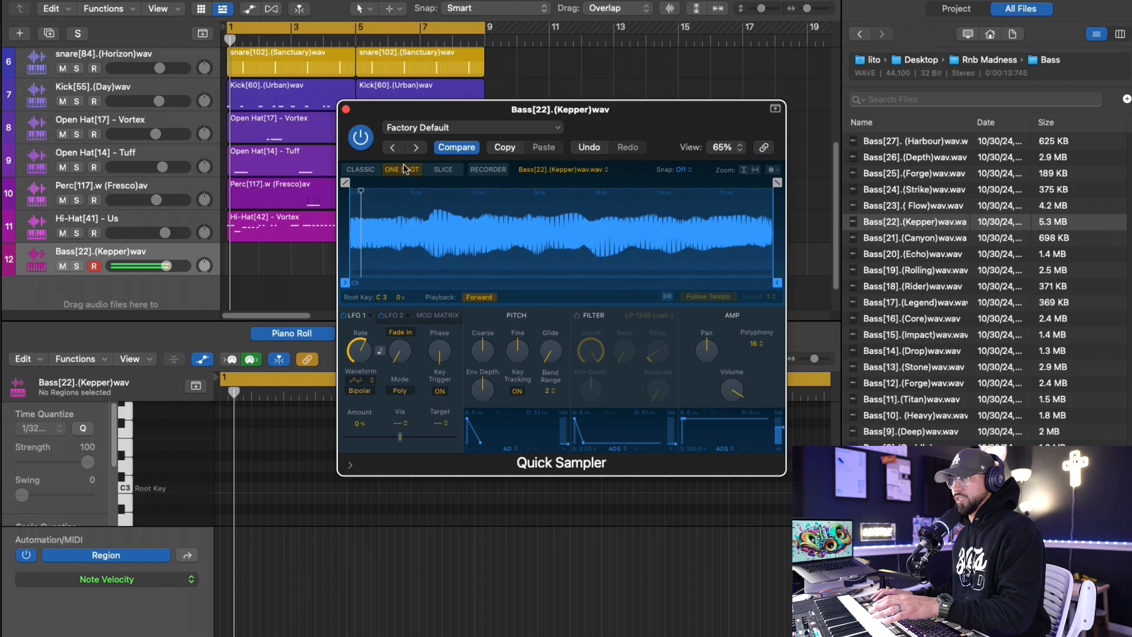
pyautogui.click(361, 169)
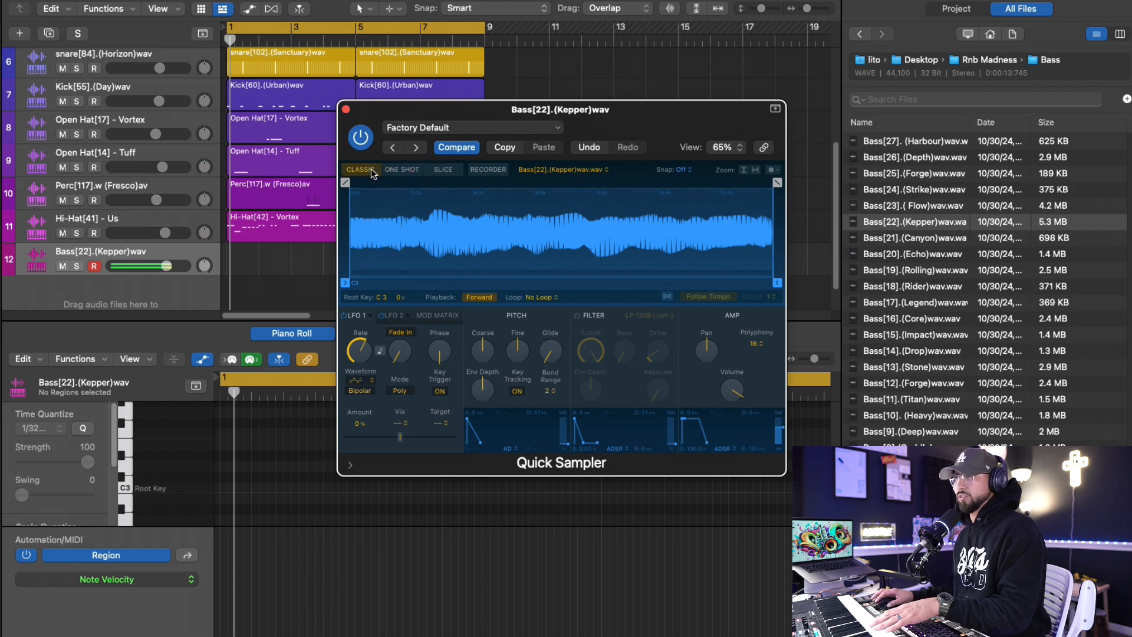
pyautogui.click(346, 110)
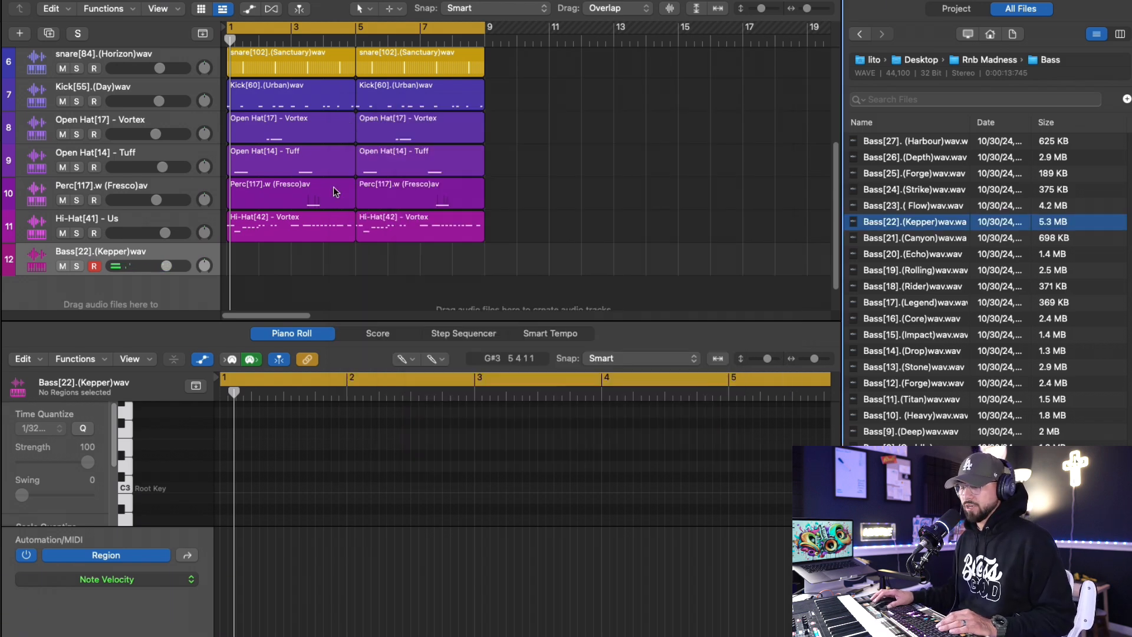
# Play the beat from bar 1 to try out a bass line on the new bass track.
pyautogui.scroll(5, 331, 218)
pyautogui.scroll(-5, 314, 248)
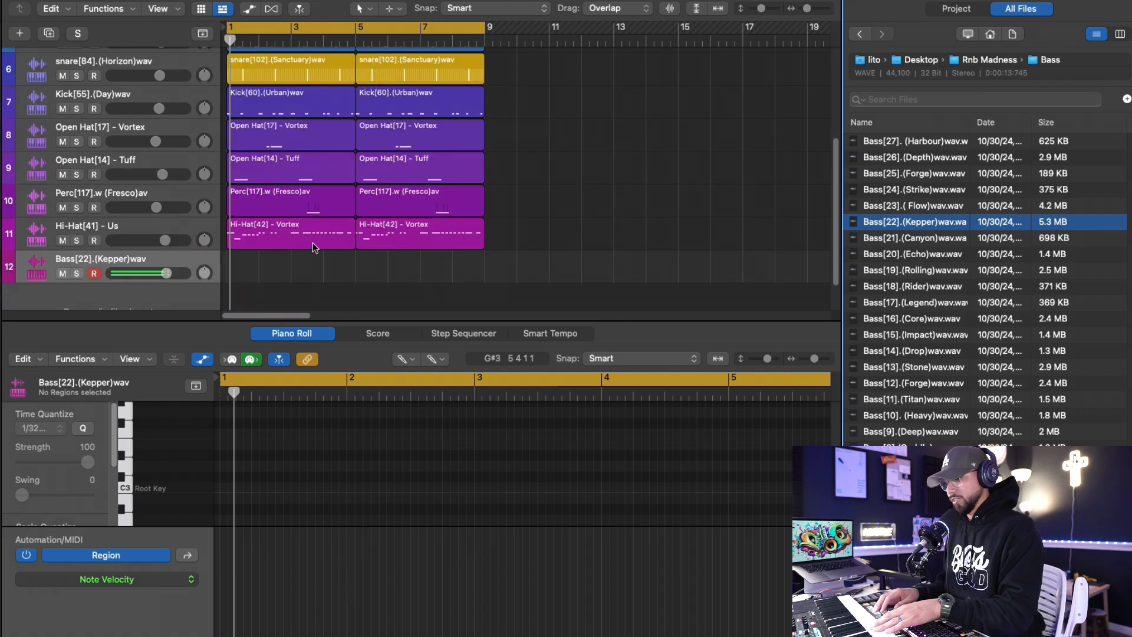
pyautogui.press('space')
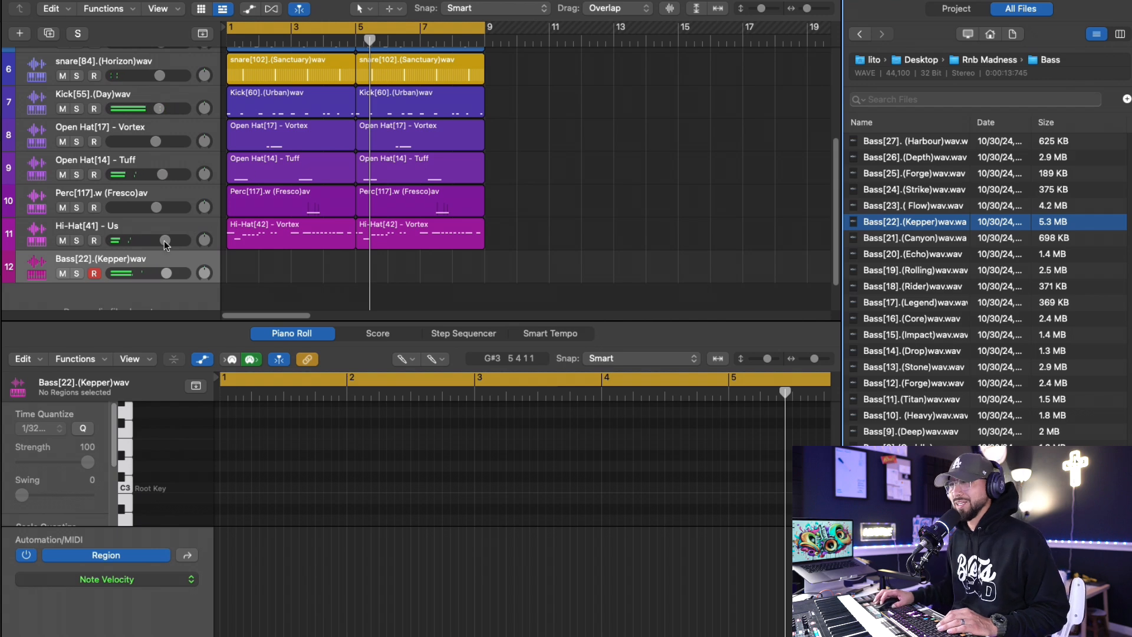
# Add a Channel EQ to the bass track with boosts of +1.3 dB at 2420 Hz and +1.0 dB at 103 Hz.
pyautogui.press('i')
pyautogui.click(43, 317)
pyautogui.press('i')
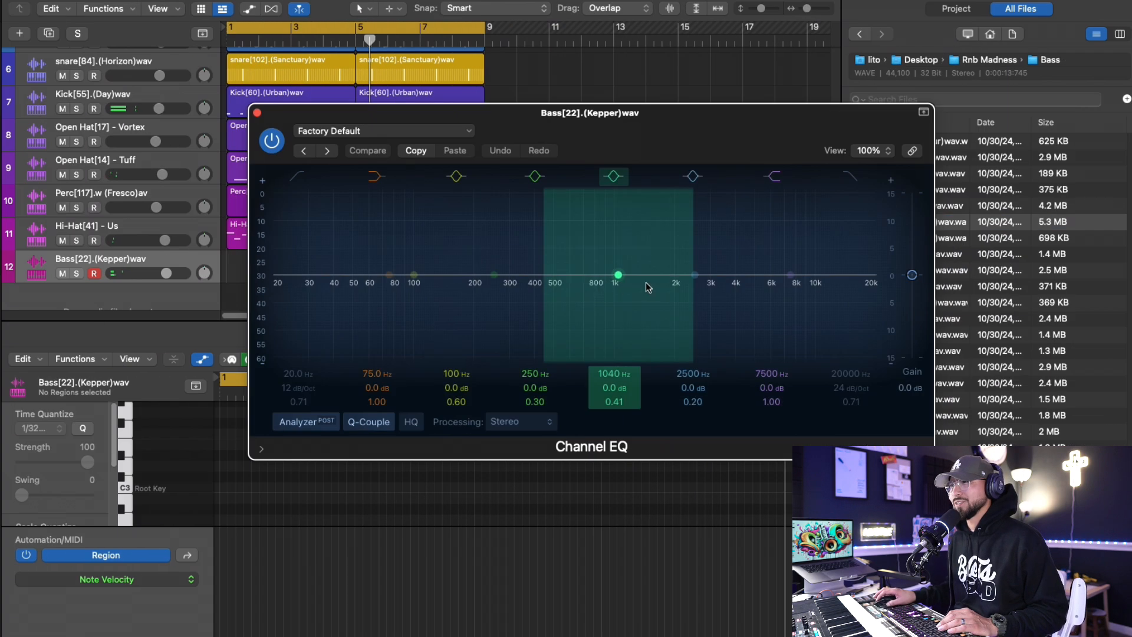
pyautogui.moveTo(691, 275); pyautogui.dragTo(689, 268)
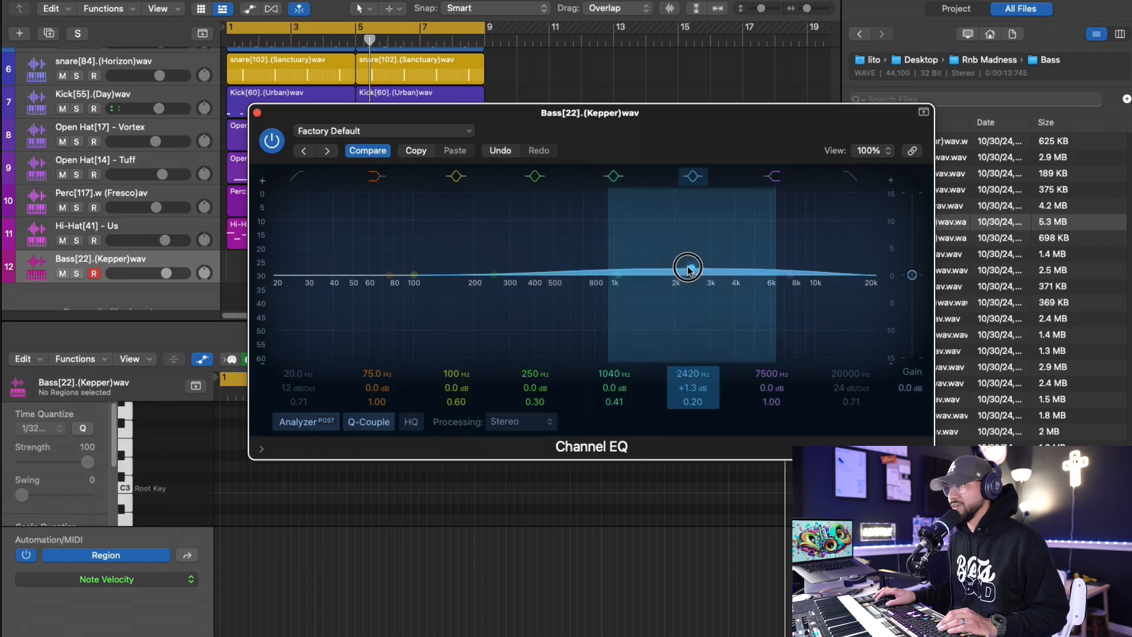
pyautogui.moveTo(433, 275); pyautogui.dragTo(434, 270)
pyautogui.click(257, 113)
pyautogui.click(168, 273)
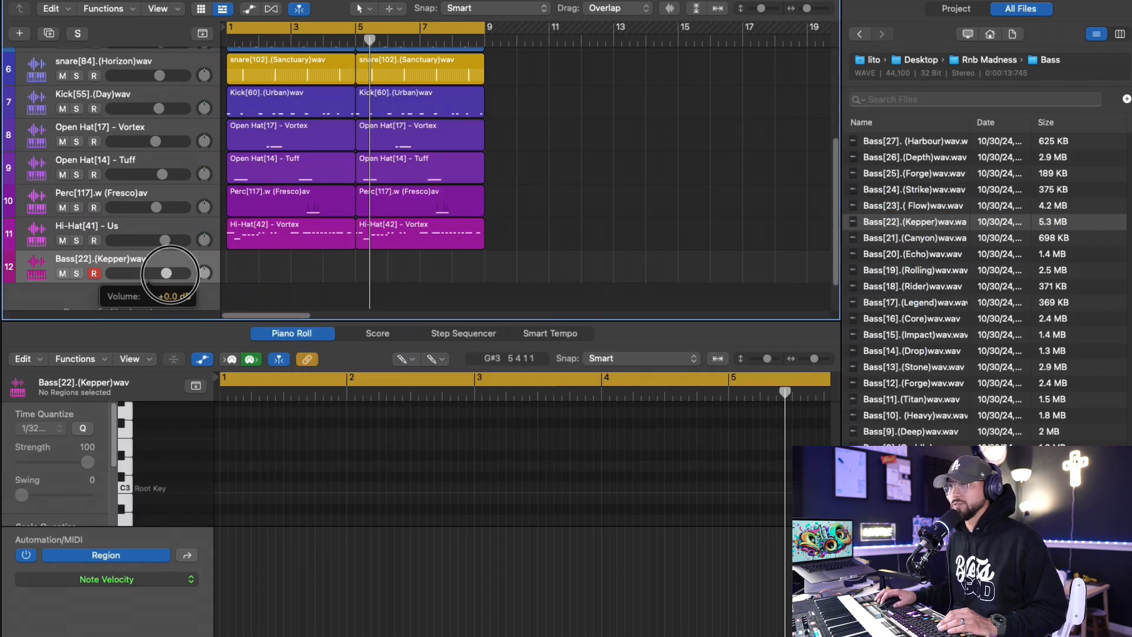
# Record a bass line from bar 1 and trim its region to end at bar 5.
pyautogui.press('r')
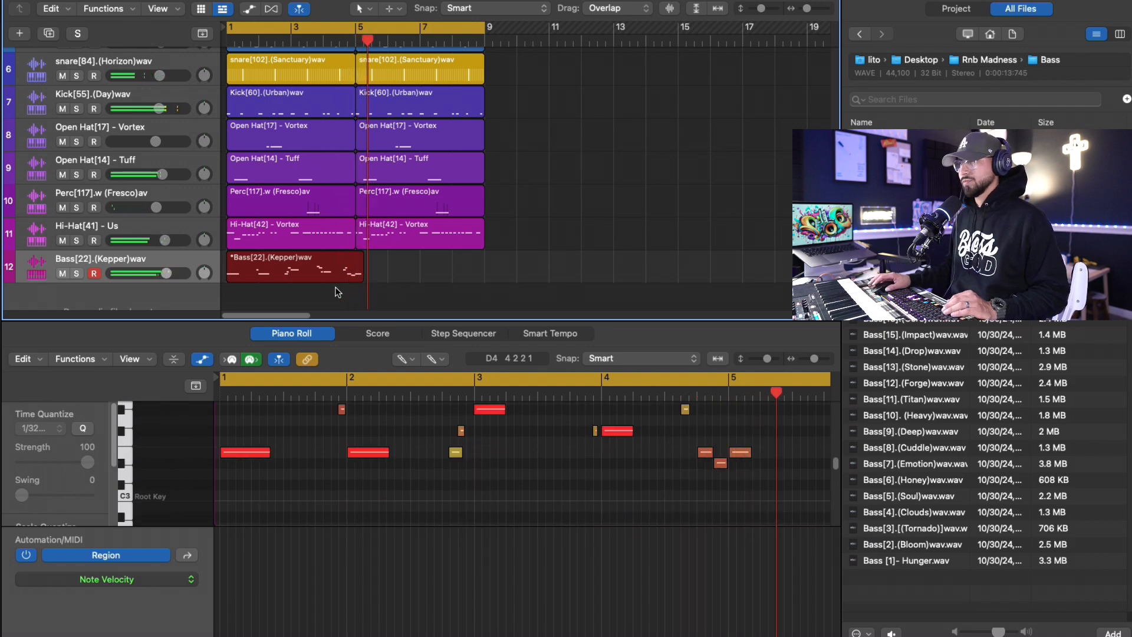
pyautogui.press('space')
pyautogui.moveTo(383, 274); pyautogui.dragTo(348, 272)
# Switch the Piano Roll to the Pointer tool and select all notes in the recorded bass region.
pyautogui.click(412, 360)
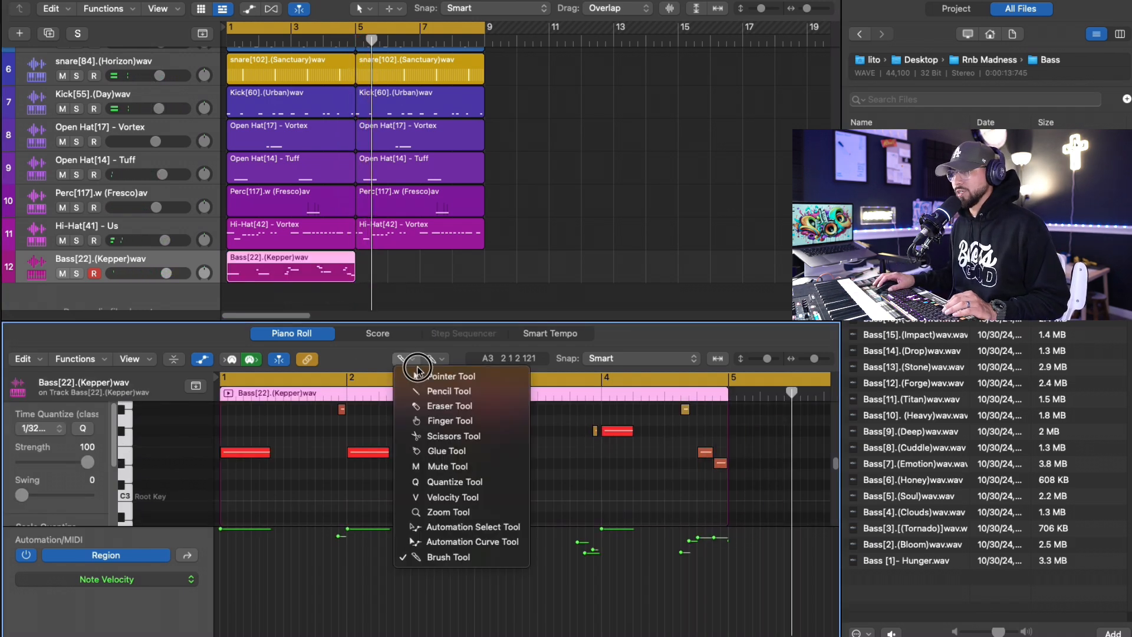
pyautogui.click(417, 376)
pyautogui.press('super+a')
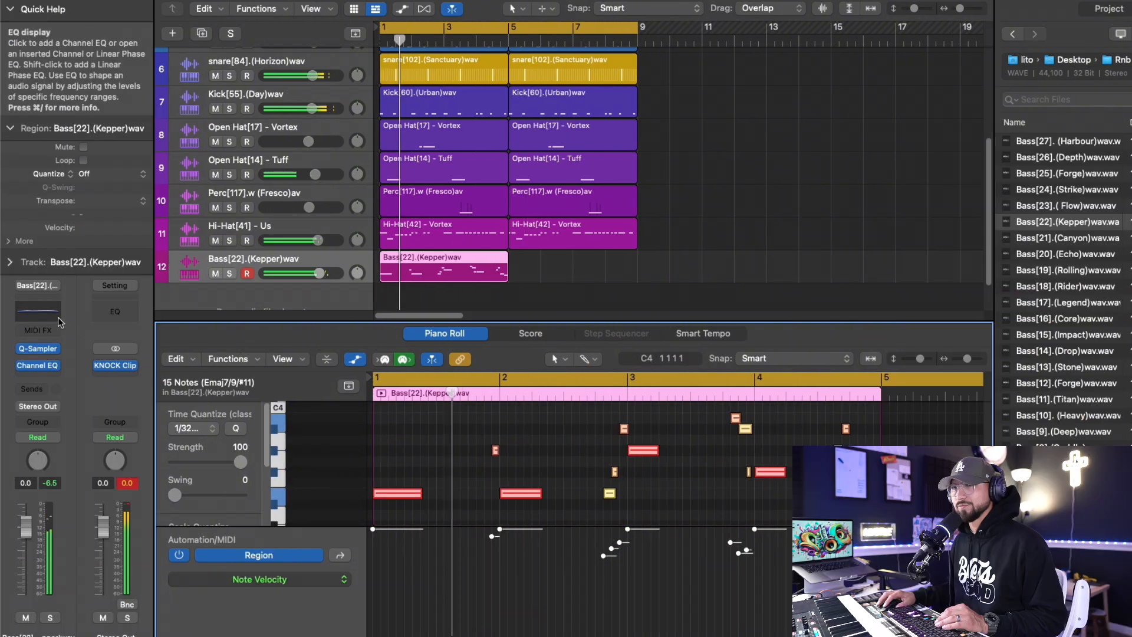
# Refine the bass EQ with a 48 dB/Oct low cut at 26.8 Hz, +1.8 dB at 103 Hz and +0.8 dB at 254 Hz.
pyautogui.click(36, 311)
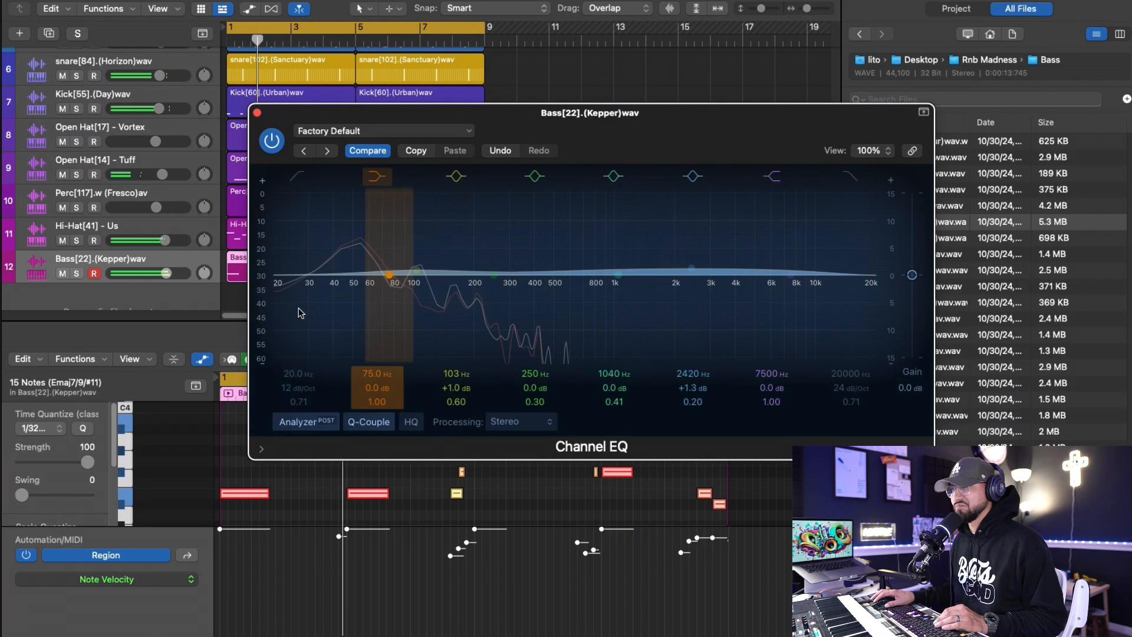
pyautogui.moveTo(418, 271); pyautogui.dragTo(418, 268)
pyautogui.moveTo(276, 275); pyautogui.dragTo(307, 294)
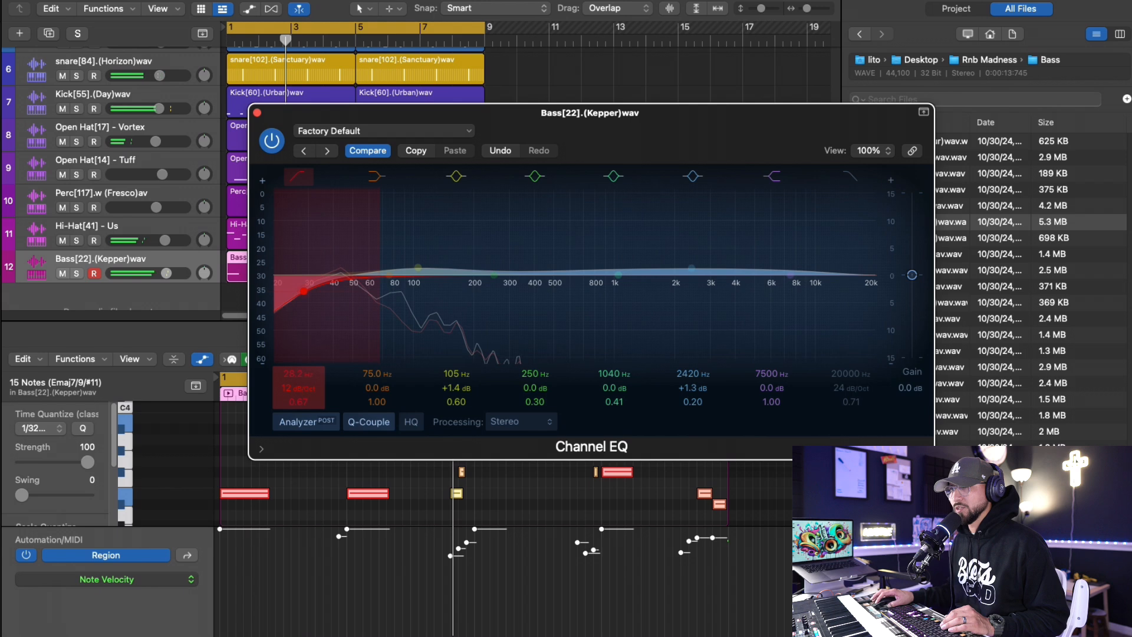
pyautogui.moveTo(299, 388); pyautogui.dragTo(299, 370)
pyautogui.moveTo(303, 291); pyautogui.dragTo(294, 295)
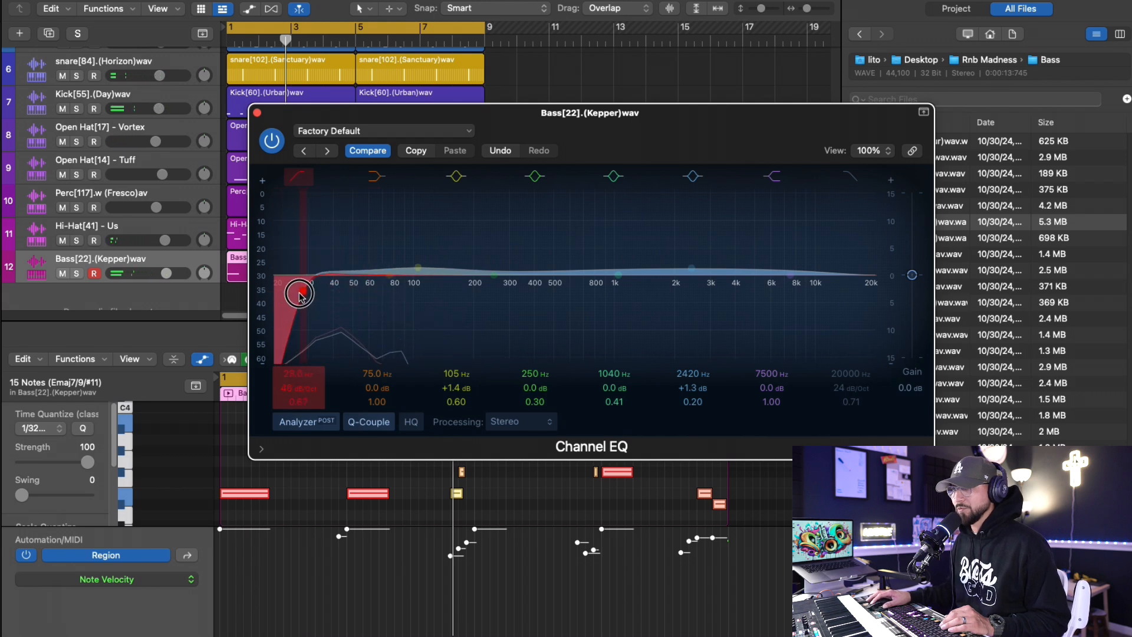
pyautogui.moveTo(495, 275); pyautogui.dragTo(498, 271)
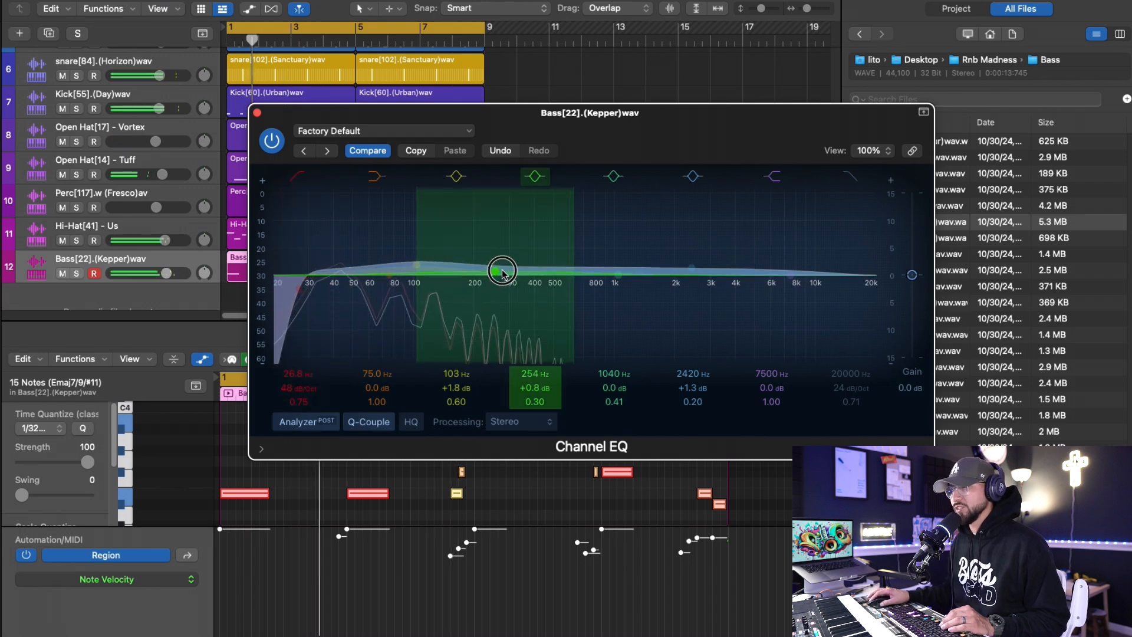
pyautogui.click(260, 112)
# Move the cycle range to bars 5 to 8 and record a second bass line there.
pyautogui.moveTo(228, 28); pyautogui.dragTo(358, 34)
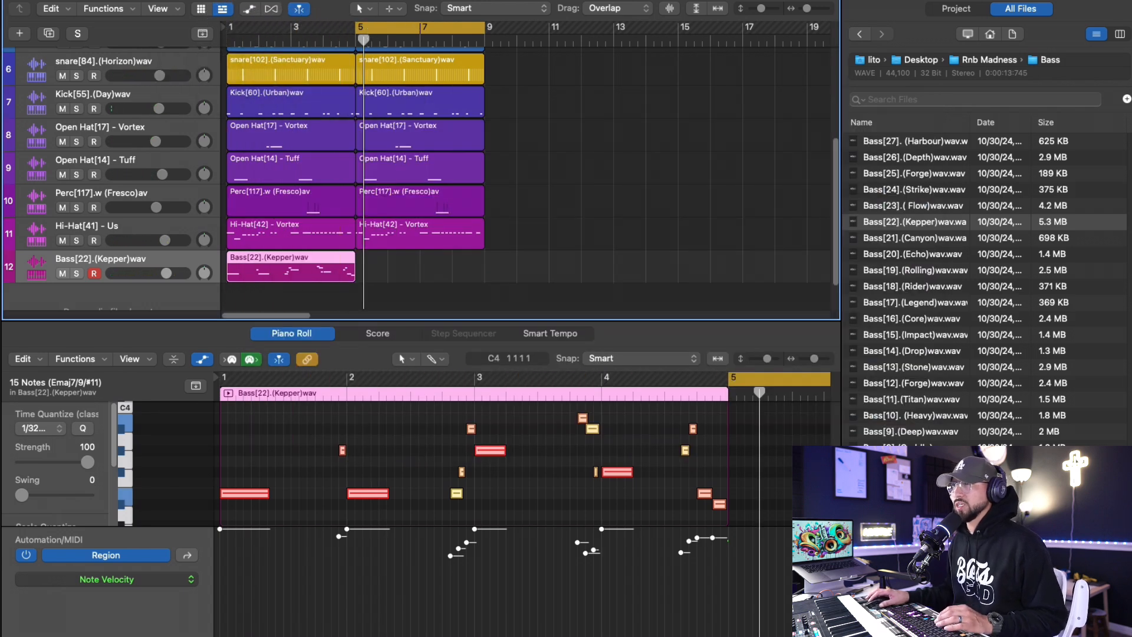
pyautogui.press('space')
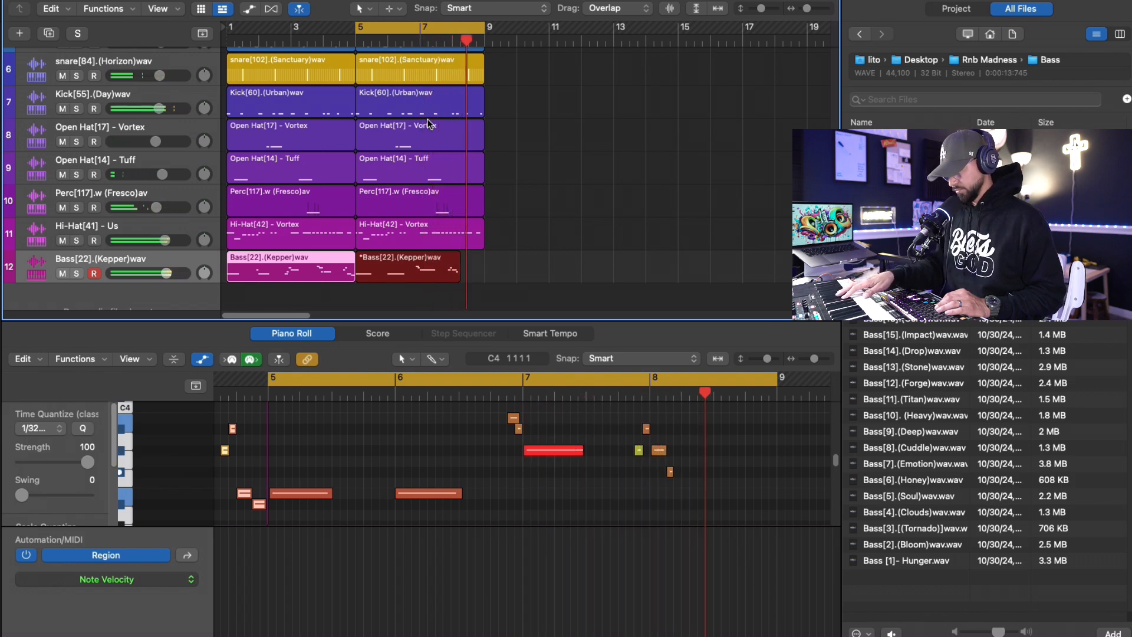
pyautogui.press('space')
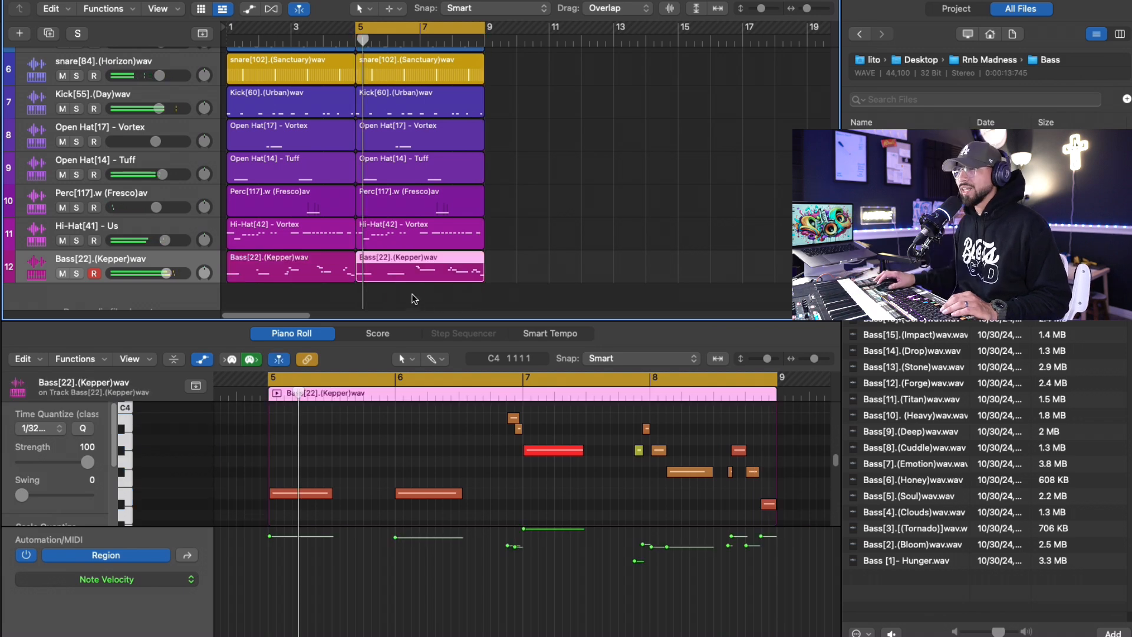
# Quantize all notes of the bass region in bars 5 to 8 to 1/32.
pyautogui.click(406, 452)
pyautogui.press('super+a')
pyautogui.press('q')
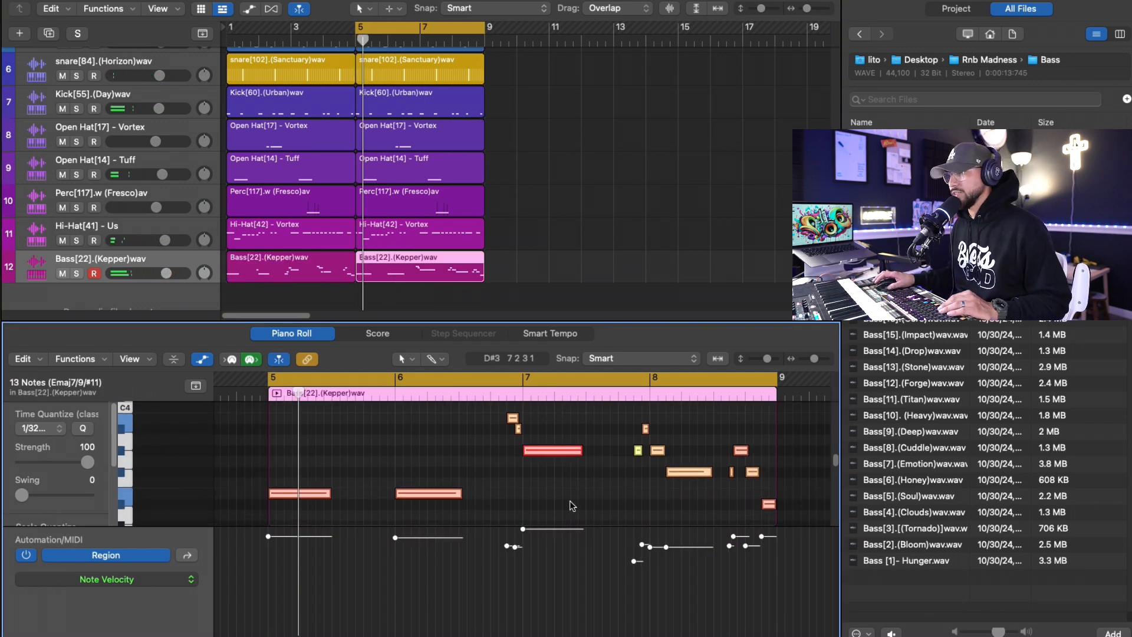
# Play bars 5 to 8 to check the quantized bass line against the beat.
pyautogui.press('space')
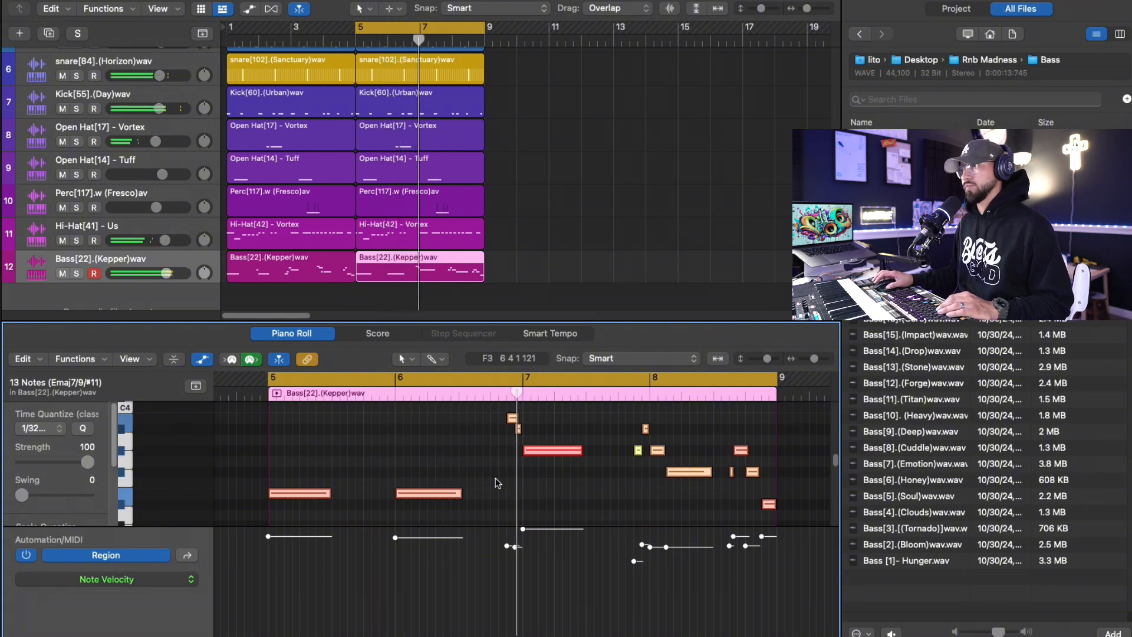
pyautogui.scroll(2, 519, 489)
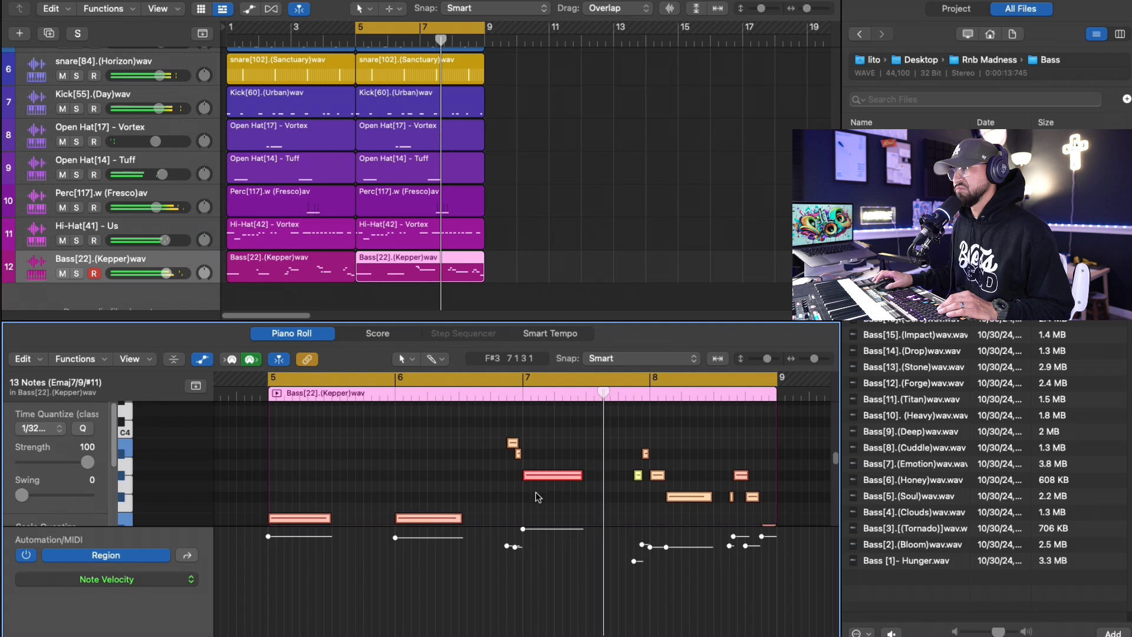
pyautogui.scroll(-2, 538, 497)
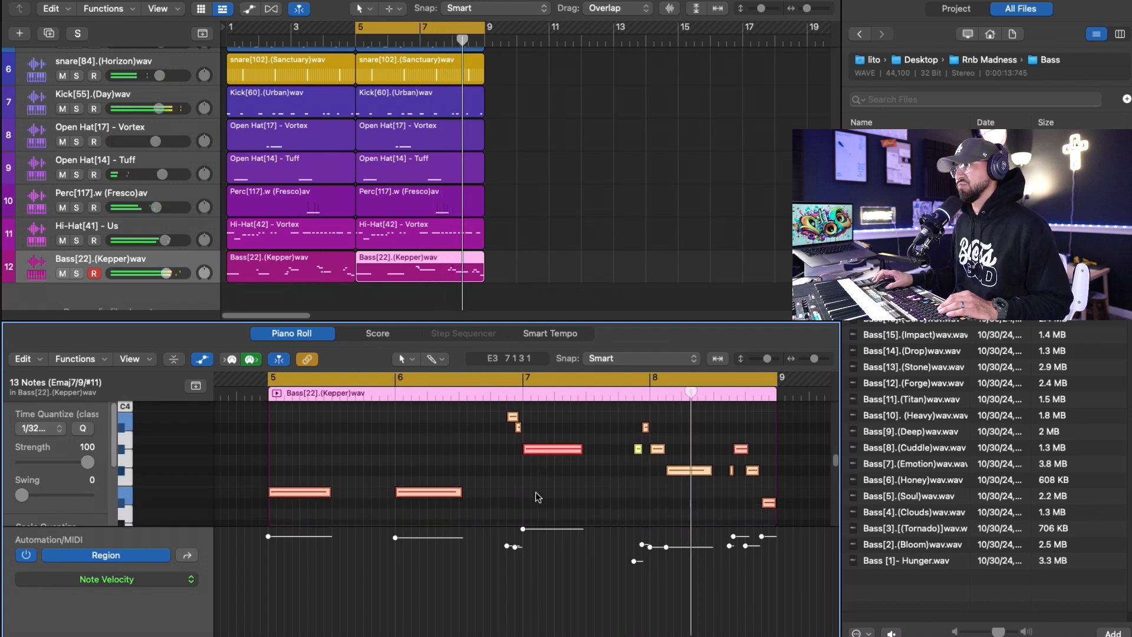